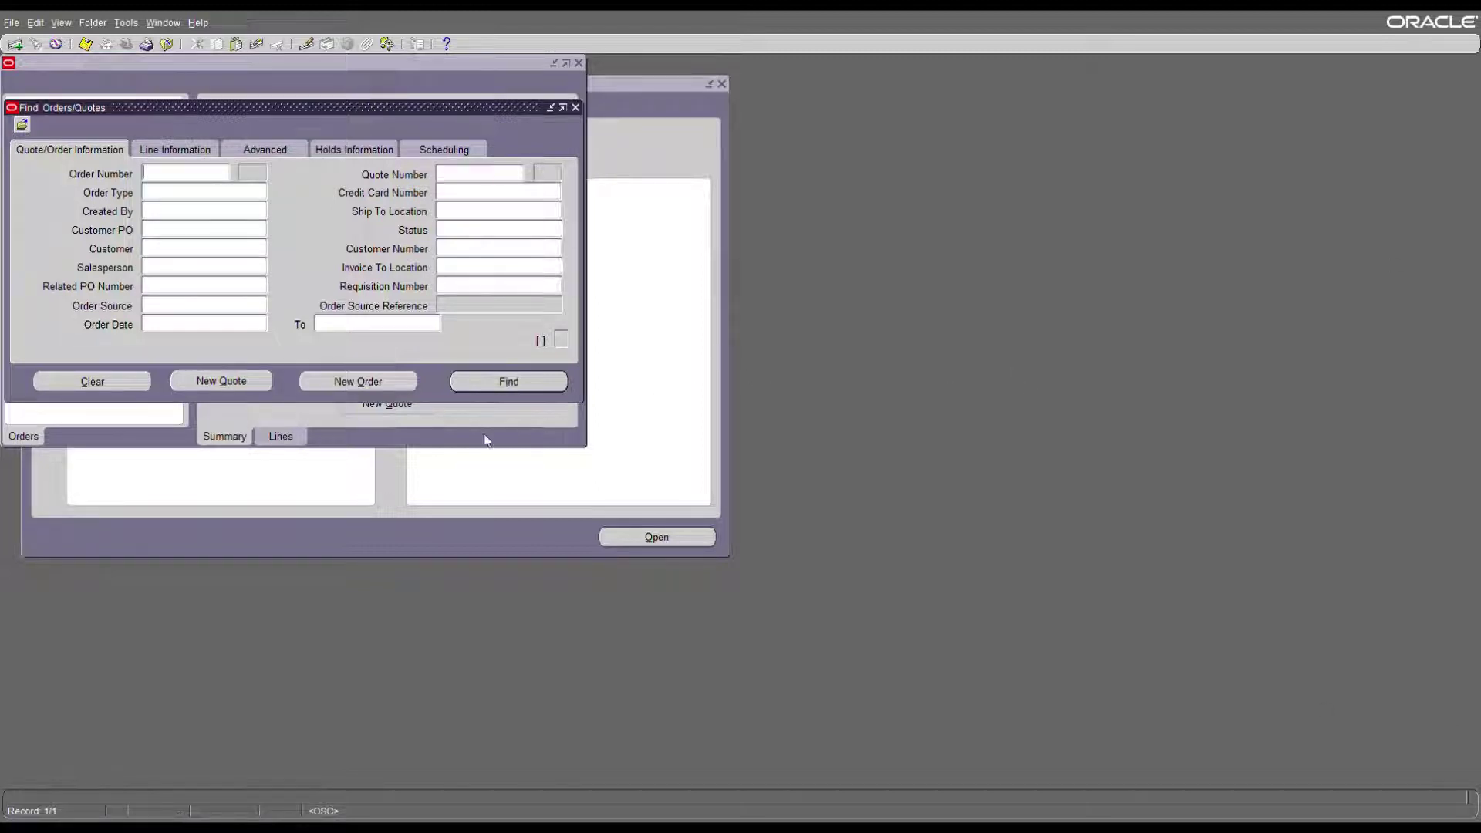
# - Drag the Find Orders/Quotes window aside to reveal the Order Organizer
pyautogui.moveTo(287, 106); pyautogui.dragTo(486, 180)
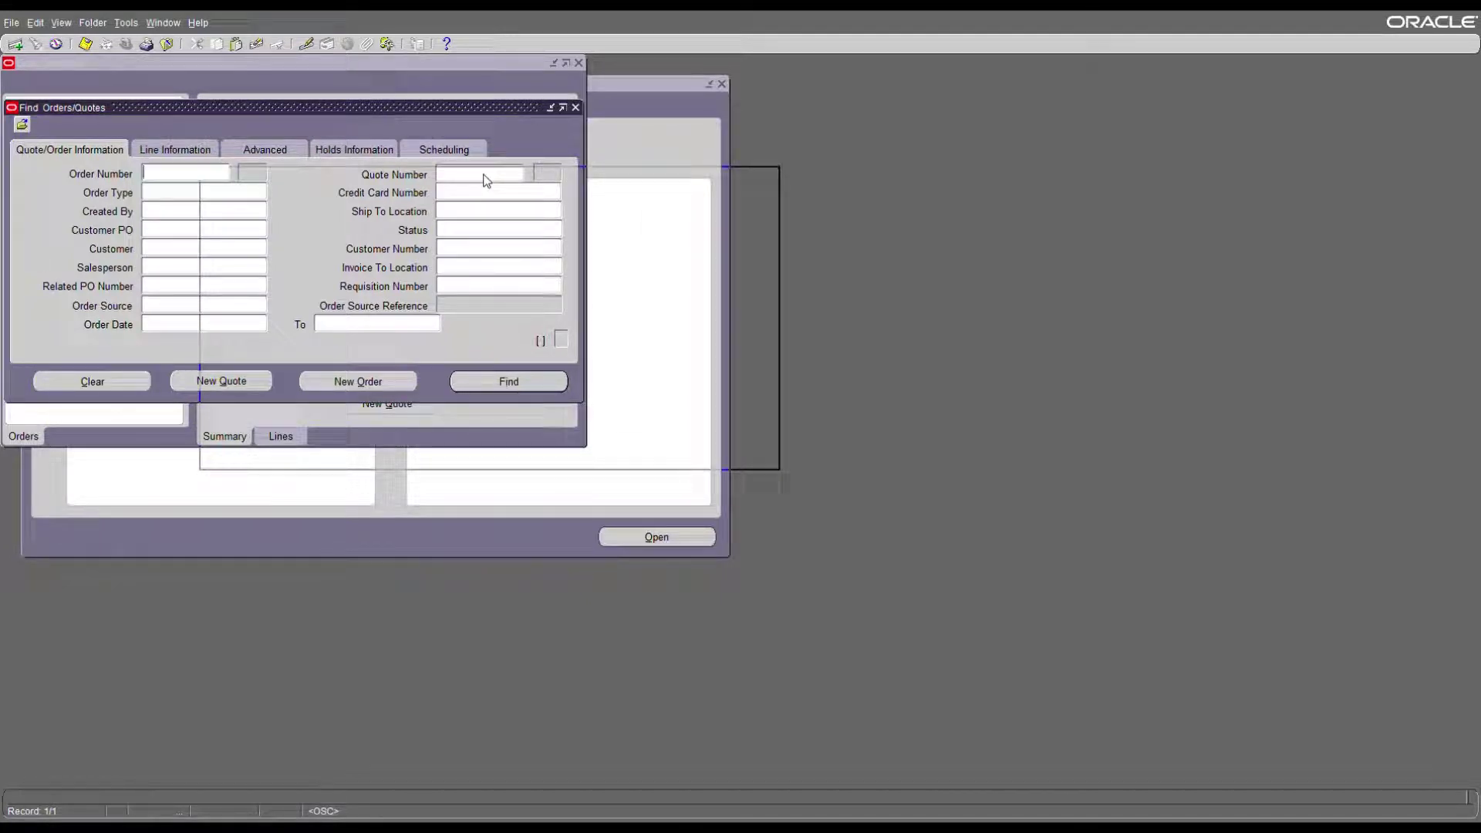
pyautogui.moveTo(486, 180); pyautogui.dragTo(488, 182)
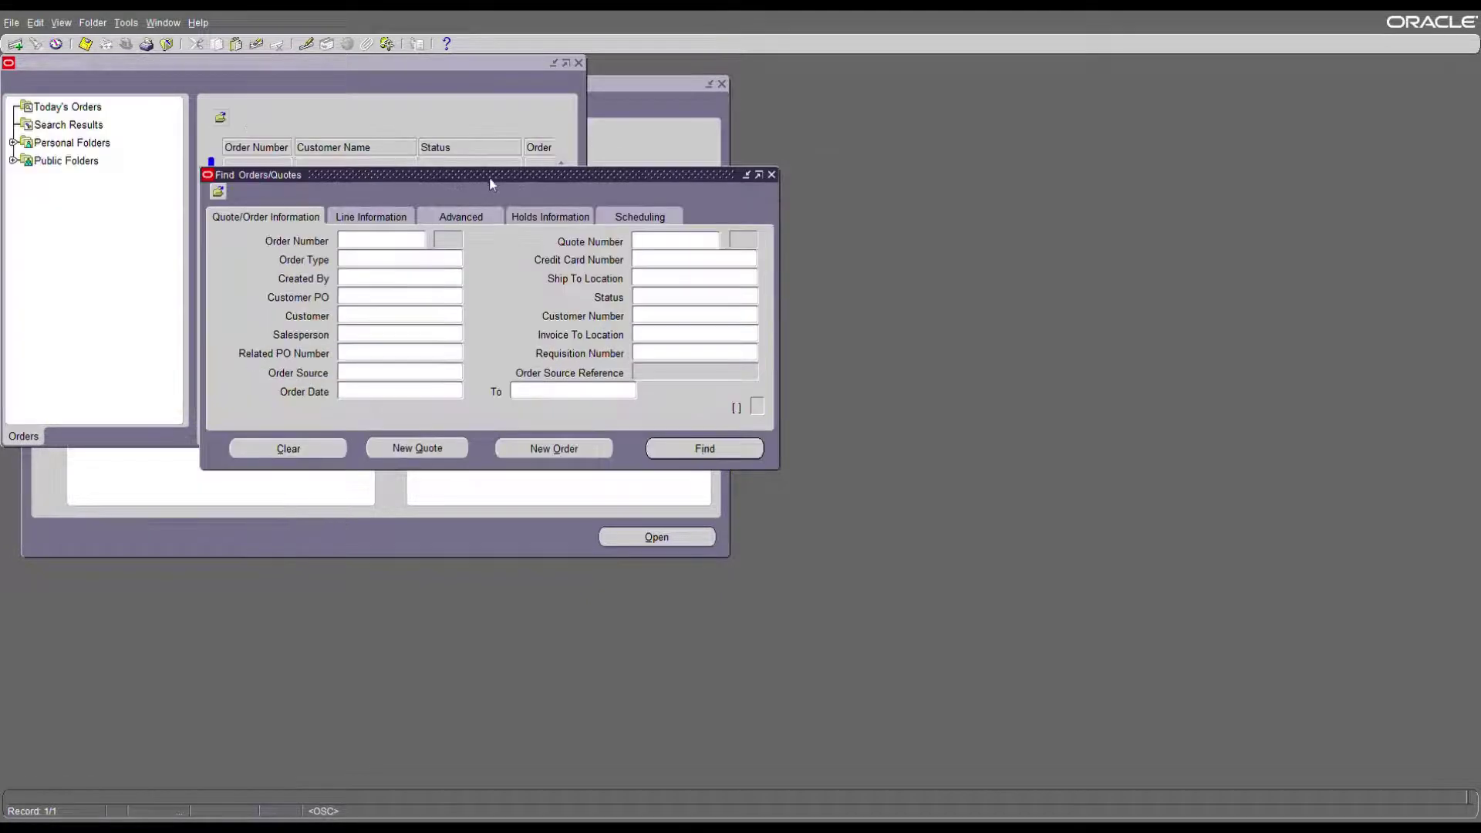
# - Start a new sales order and expand the Orders, Returns functions in the Navigator
pyautogui.click(550, 449)
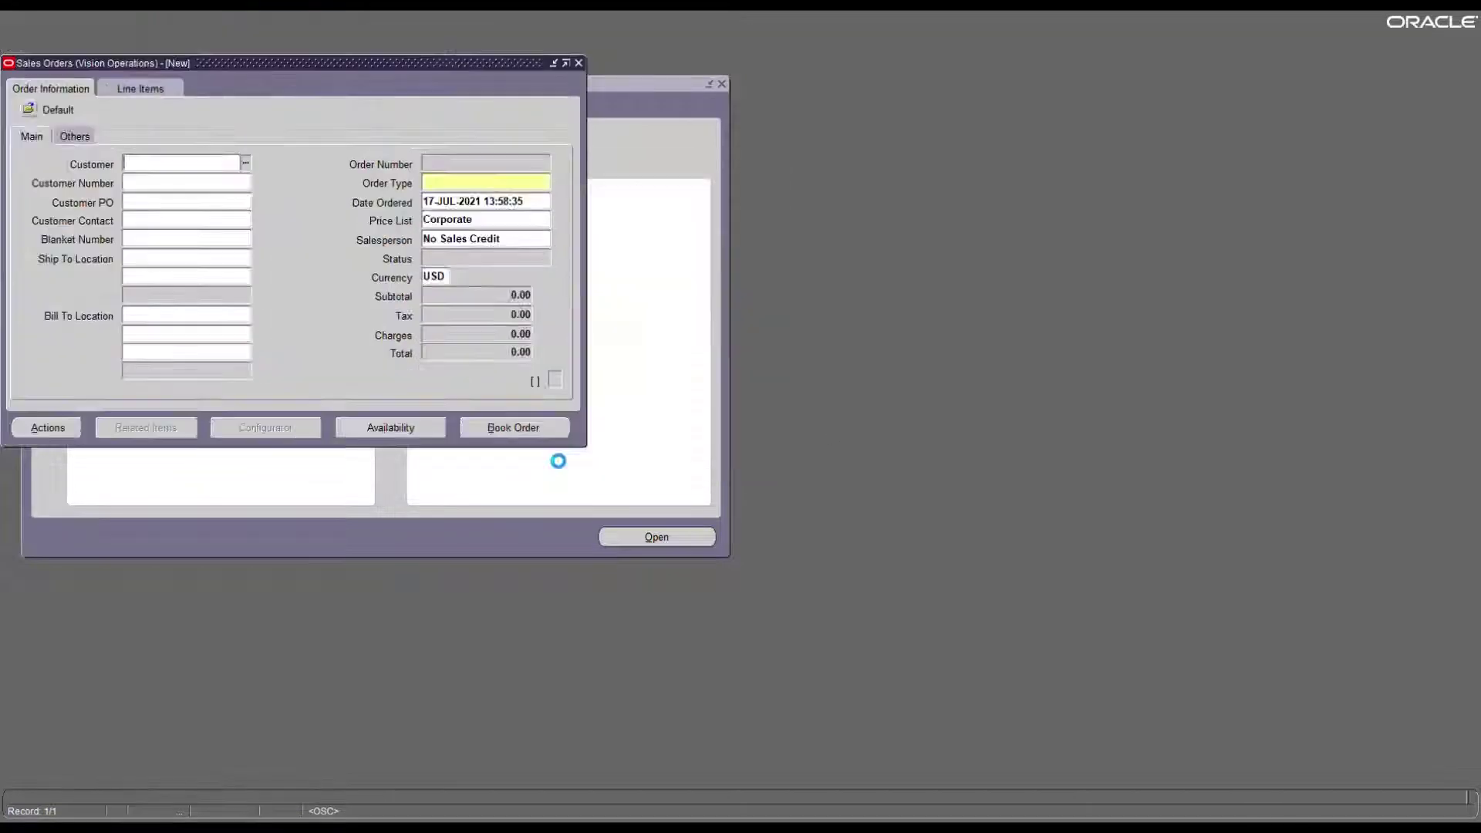
pyautogui.moveTo(368, 66); pyautogui.dragTo(808, 174)
pyautogui.click(253, 479)
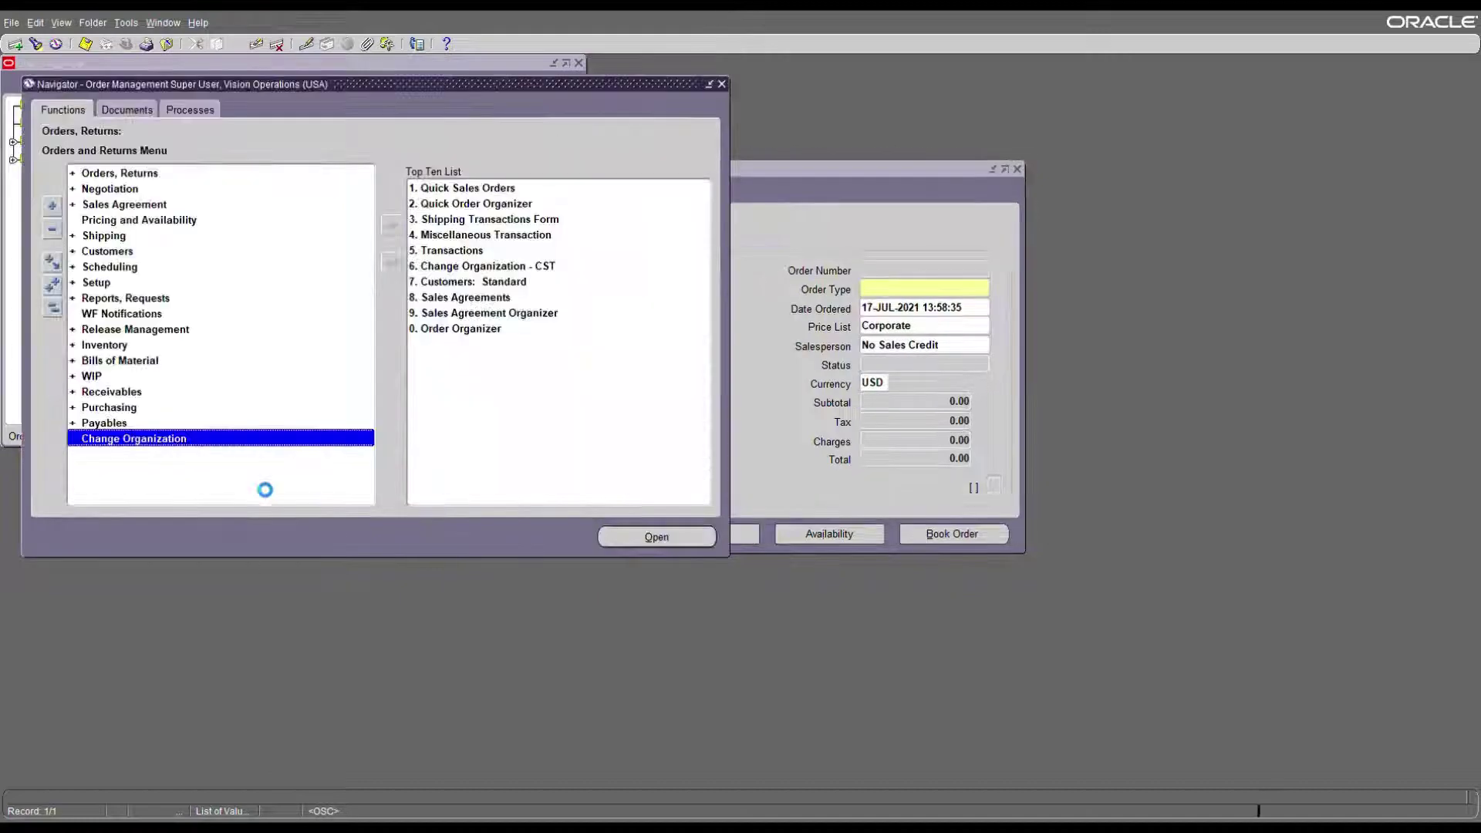
pyautogui.click(139, 174)
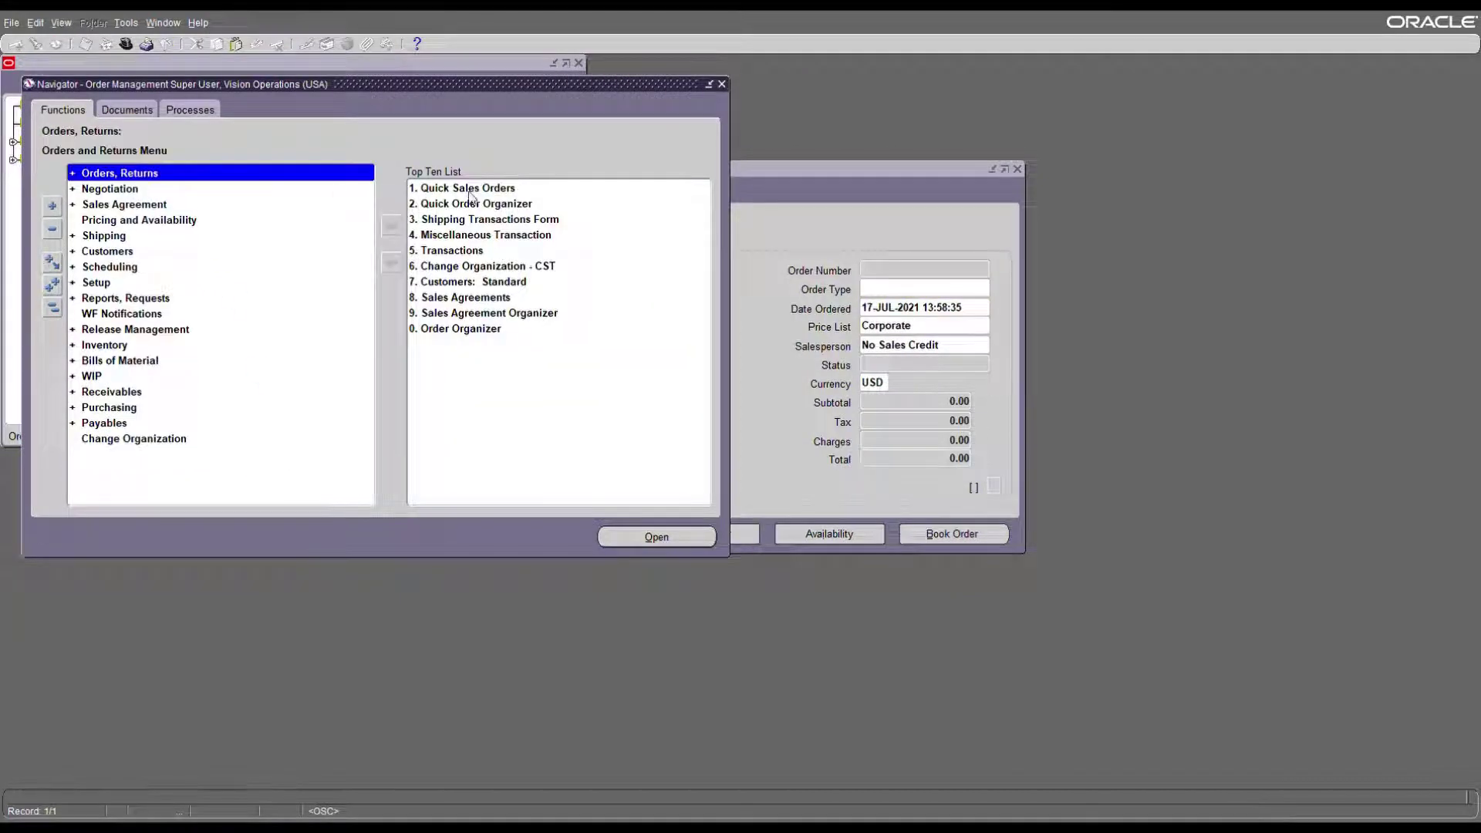
pyautogui.doubleClick(166, 176)
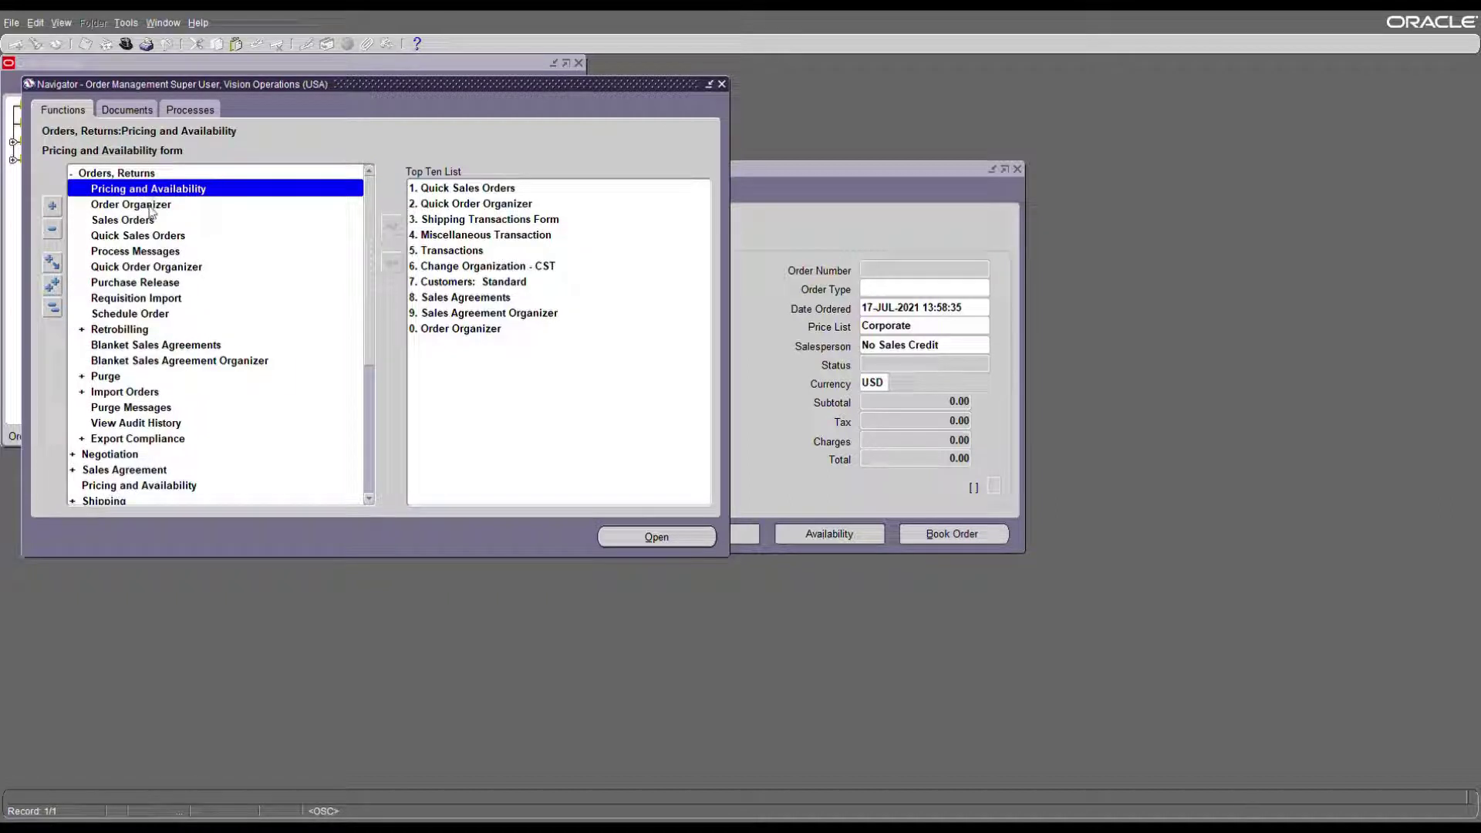
pyautogui.click(891, 187)
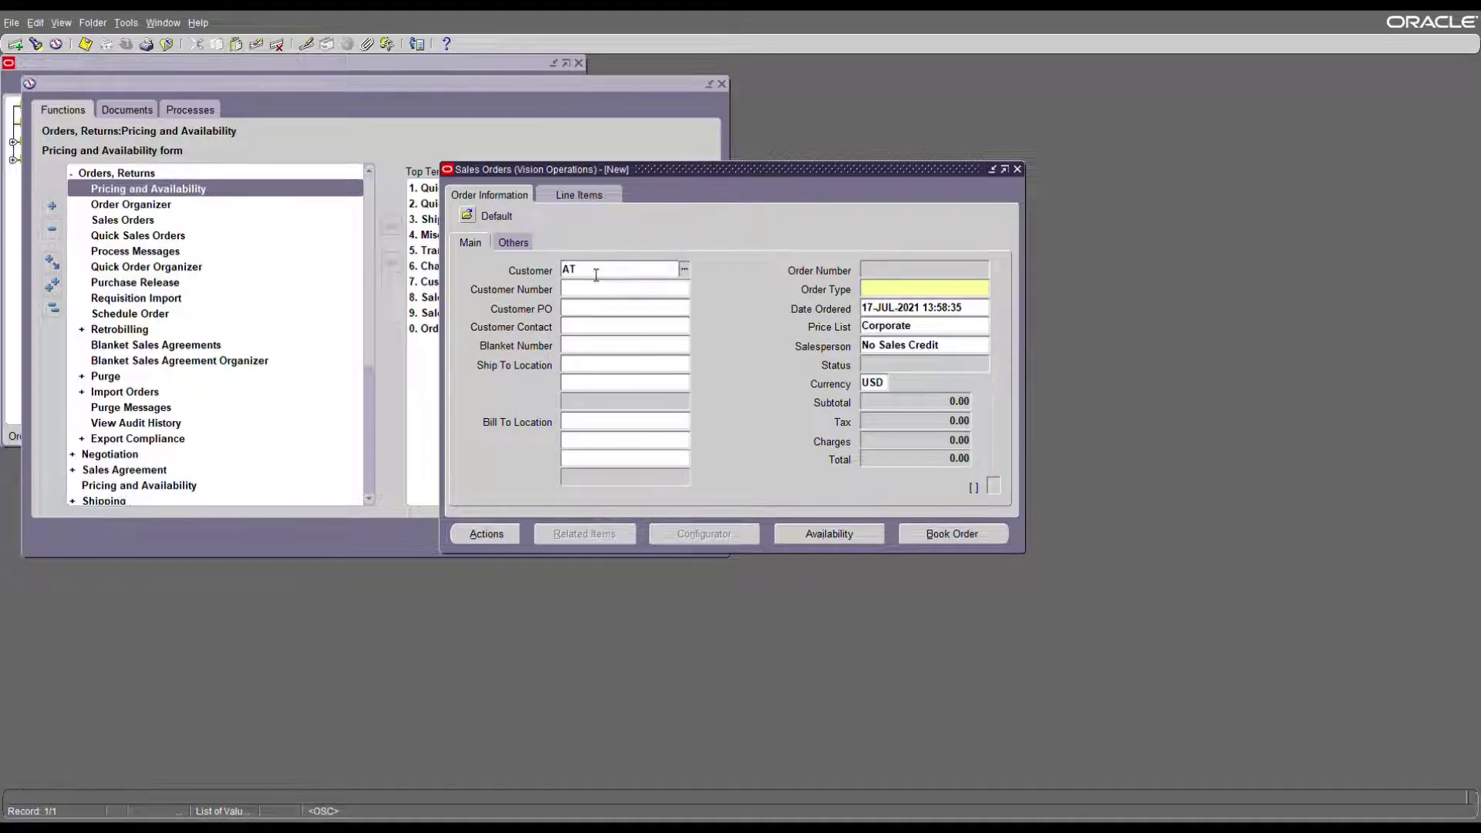
# - Set the customer to AT&T Universal Card and check the Corporate price list and other header details
pyautogui.press('Tab')
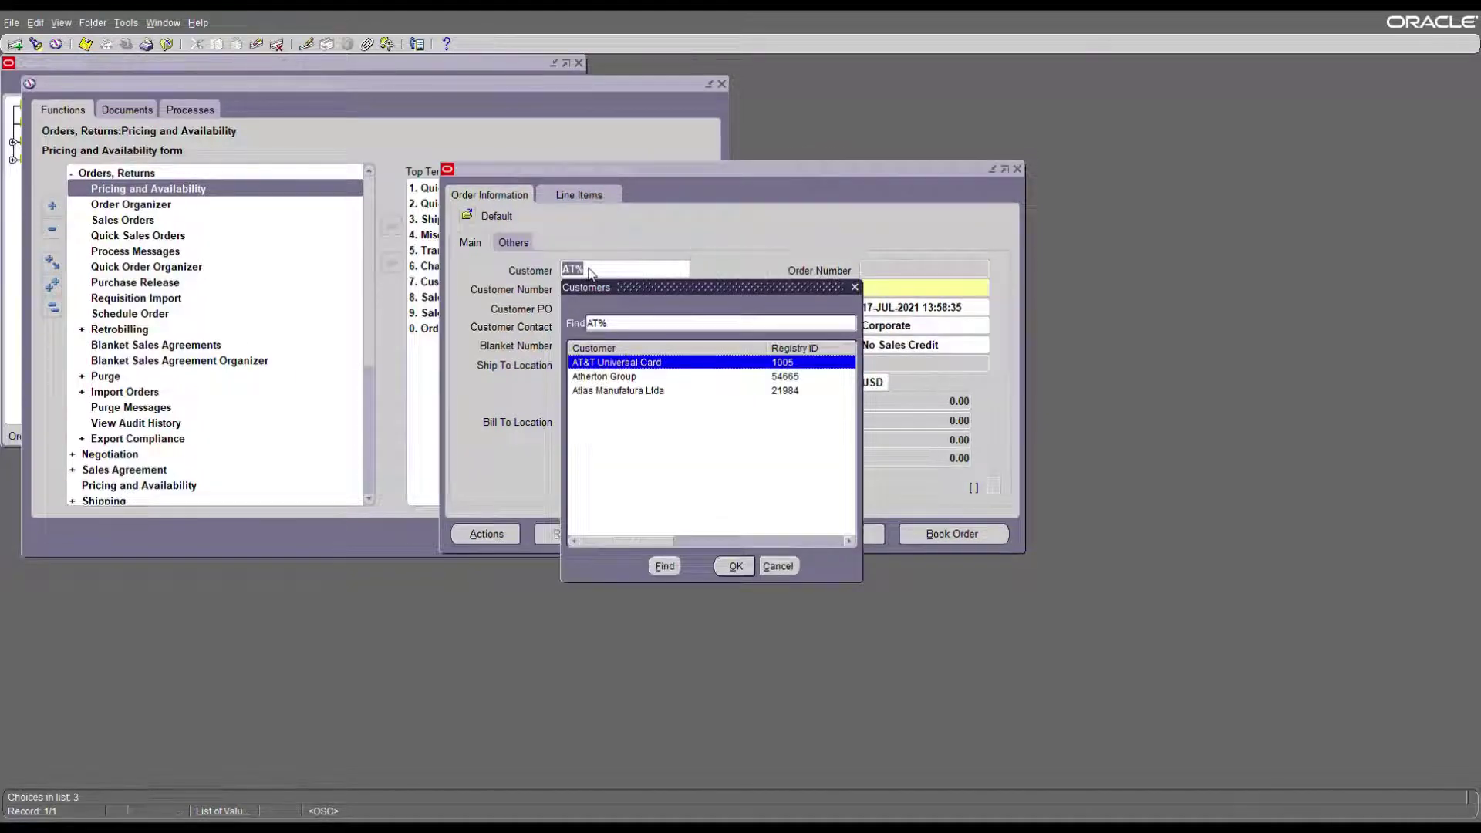
pyautogui.press('Return')
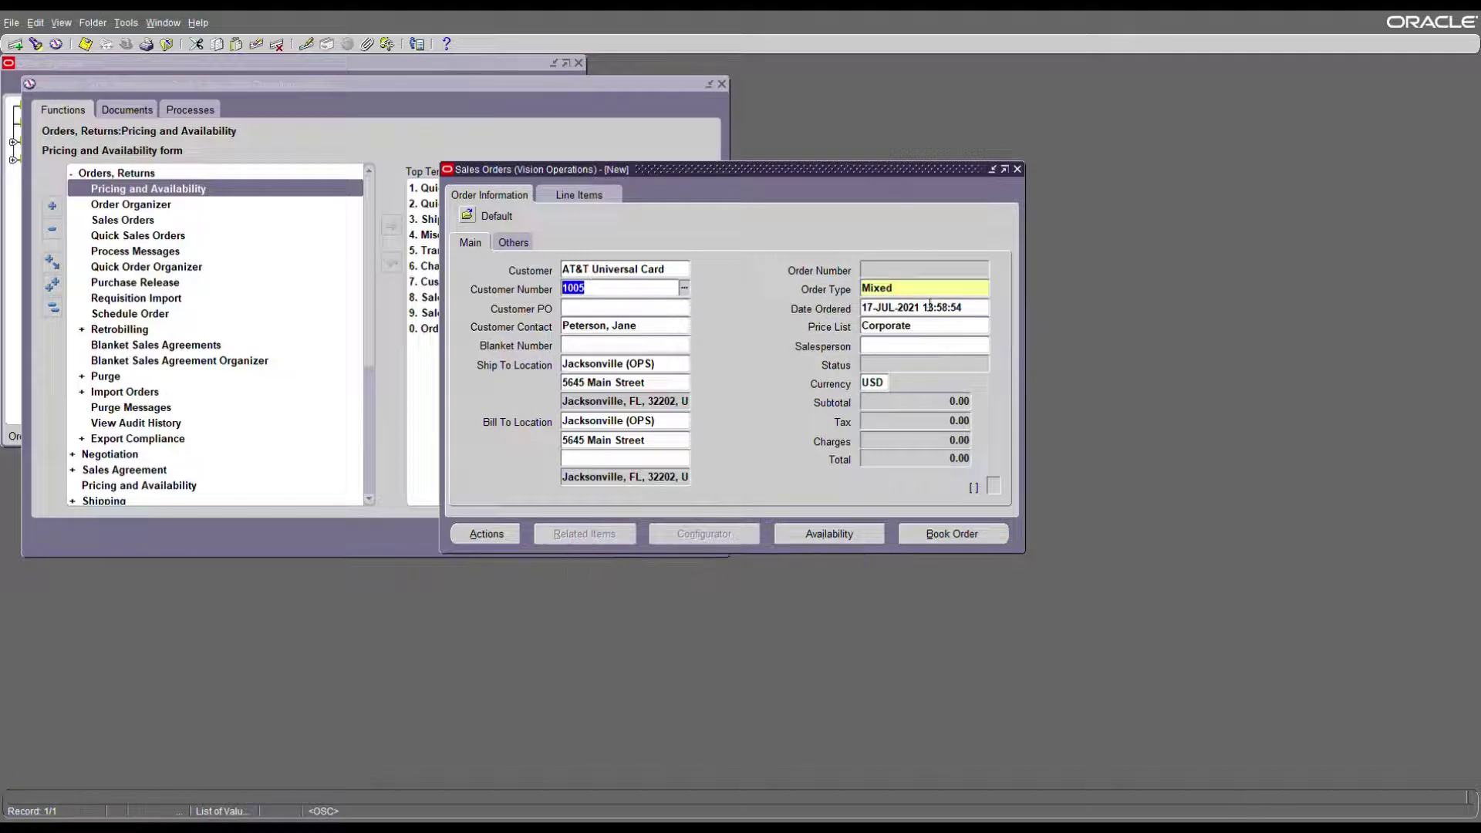
pyautogui.click(930, 295)
pyautogui.click(938, 329)
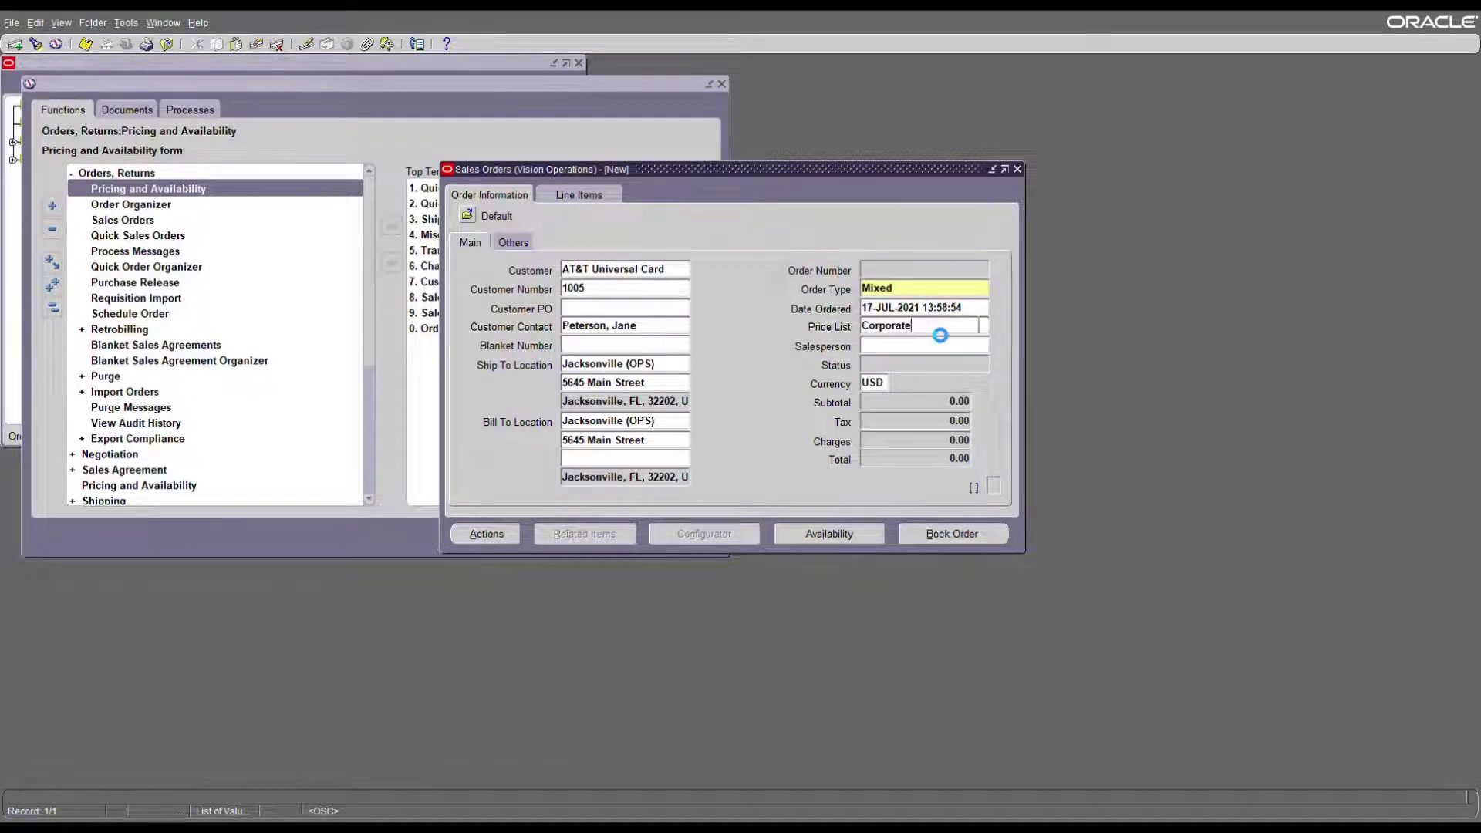
pyautogui.click(507, 247)
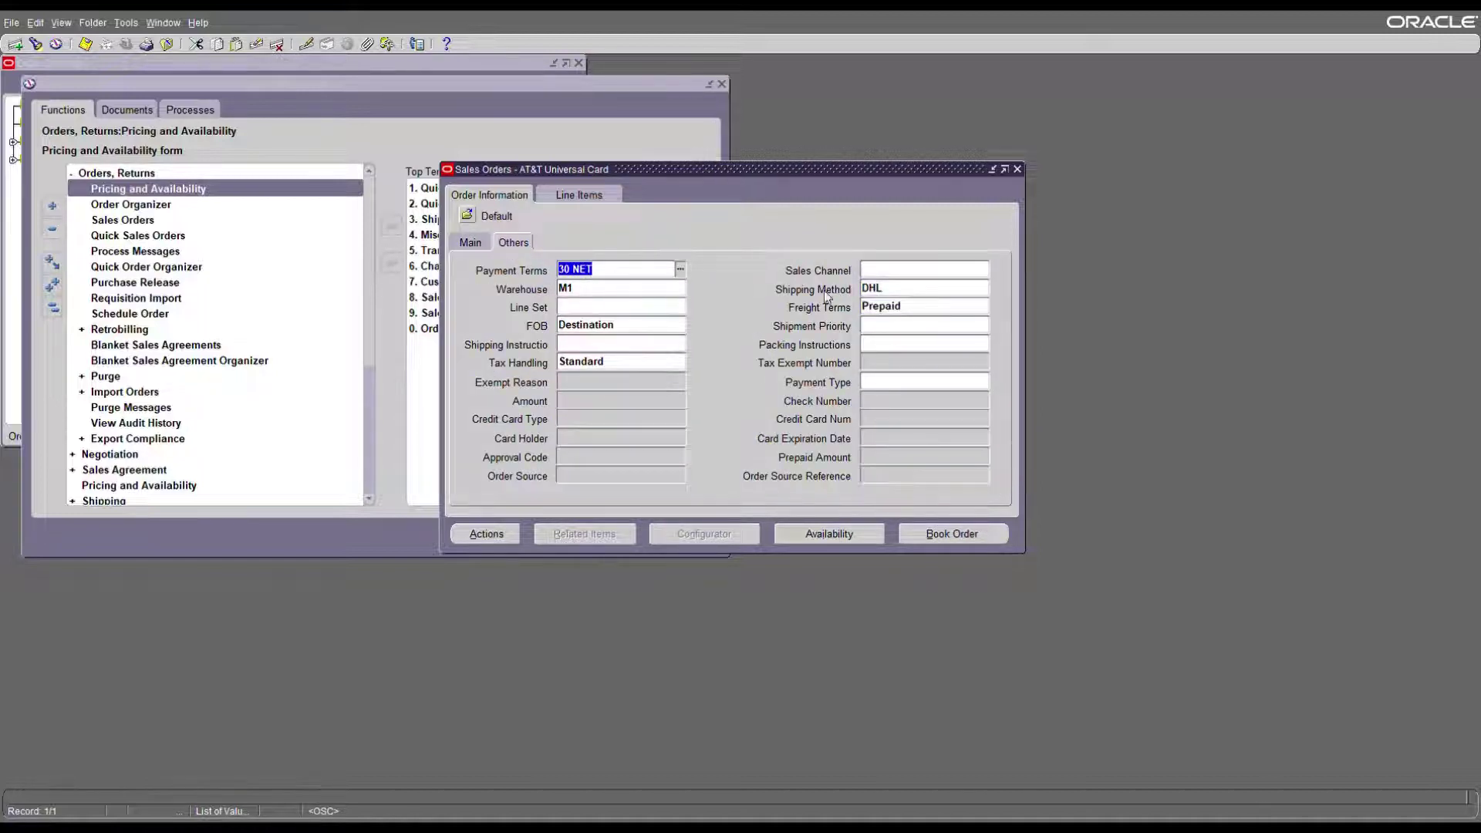
# - Add an order line for item AS54888 with quantity 1, priced at 1,599.00
pyautogui.click(585, 201)
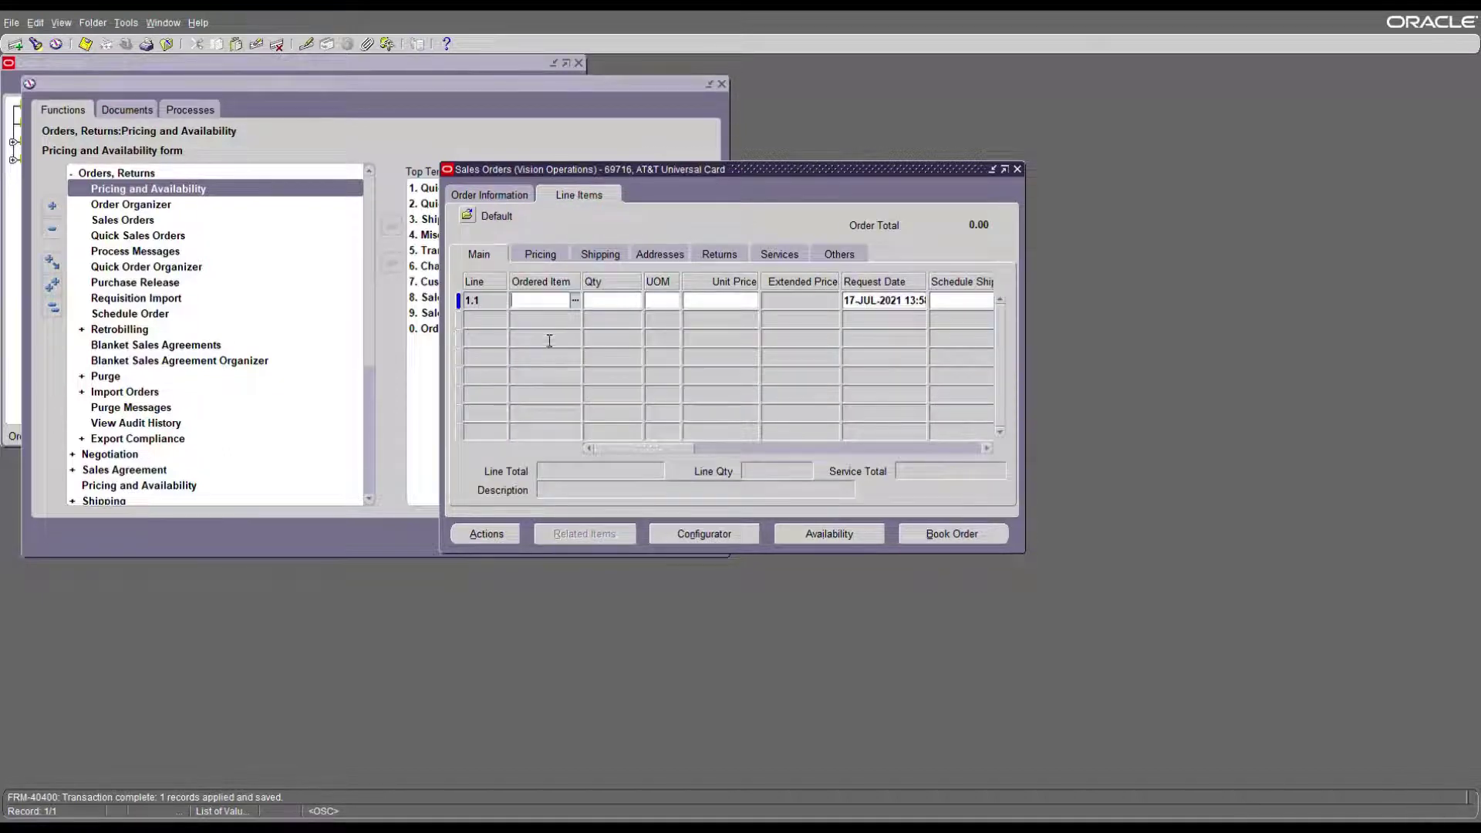
pyautogui.write('AS54888')
pyautogui.press('Tab')
pyautogui.write('1')
pyautogui.press('Tab')
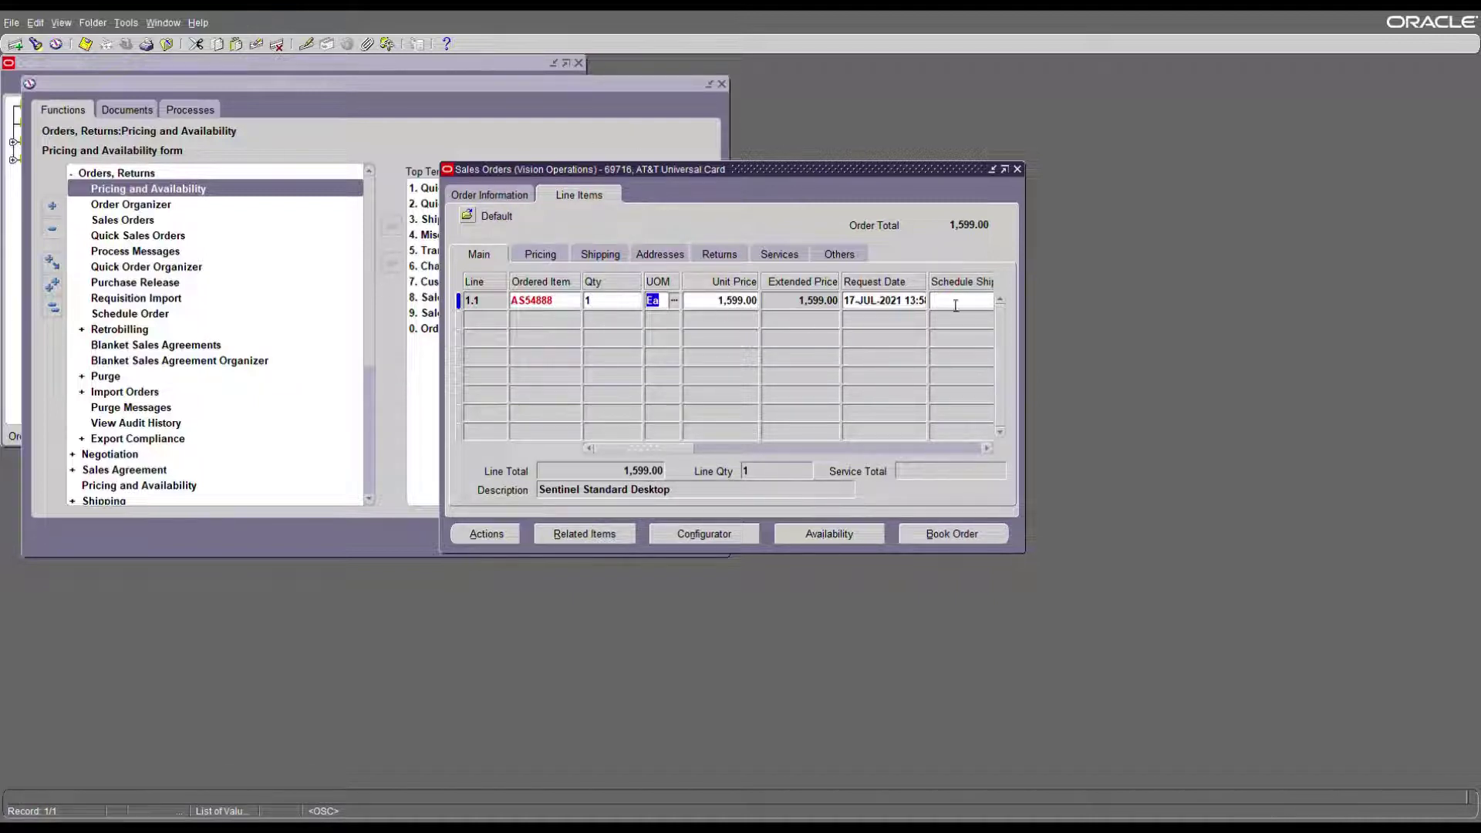
# - Book order 69716, totalling 1,706.14 with tax
pyautogui.click(948, 536)
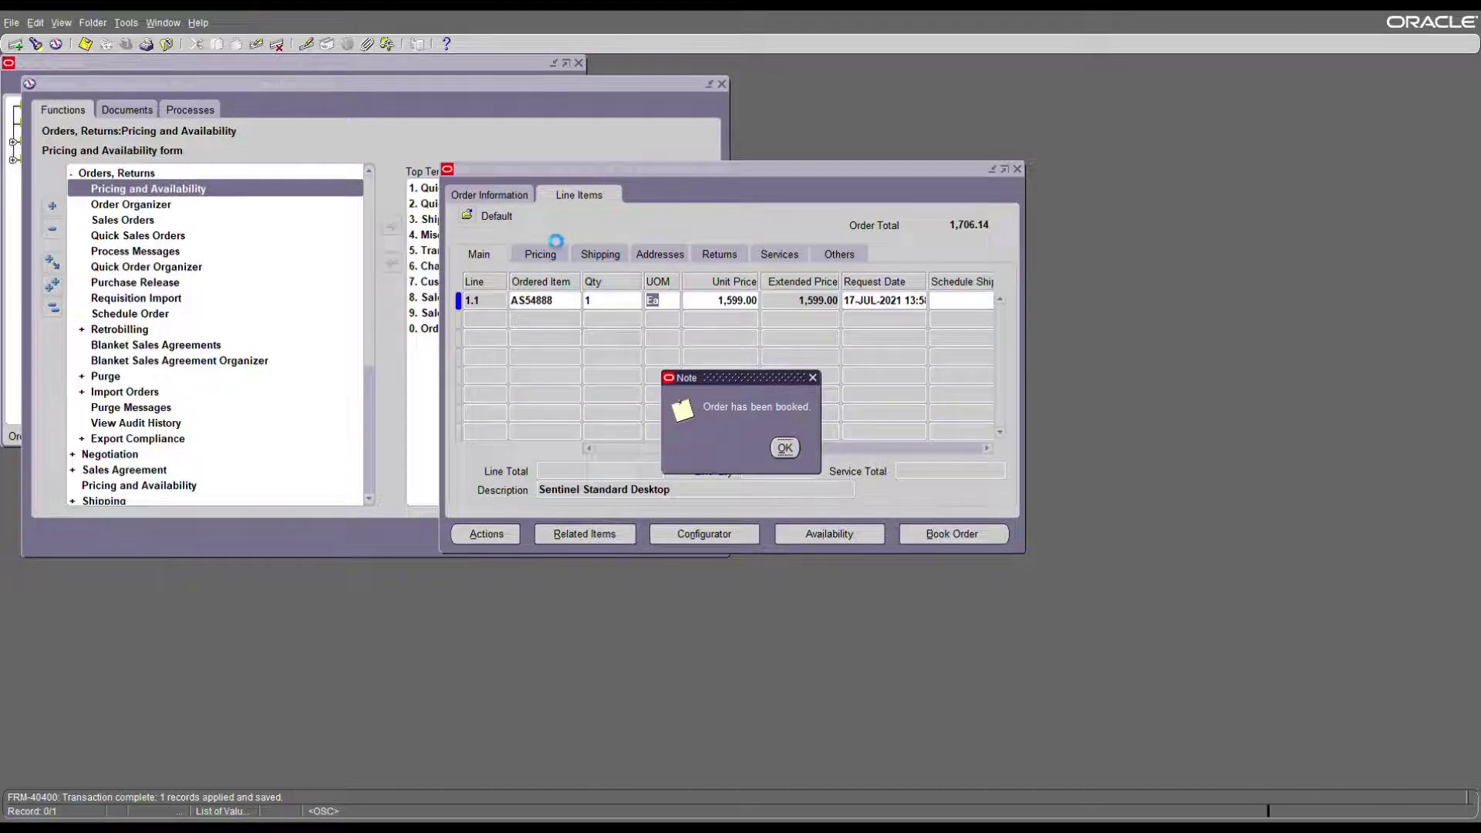
pyautogui.press('Return')
pyautogui.click(500, 196)
pyautogui.click(919, 271)
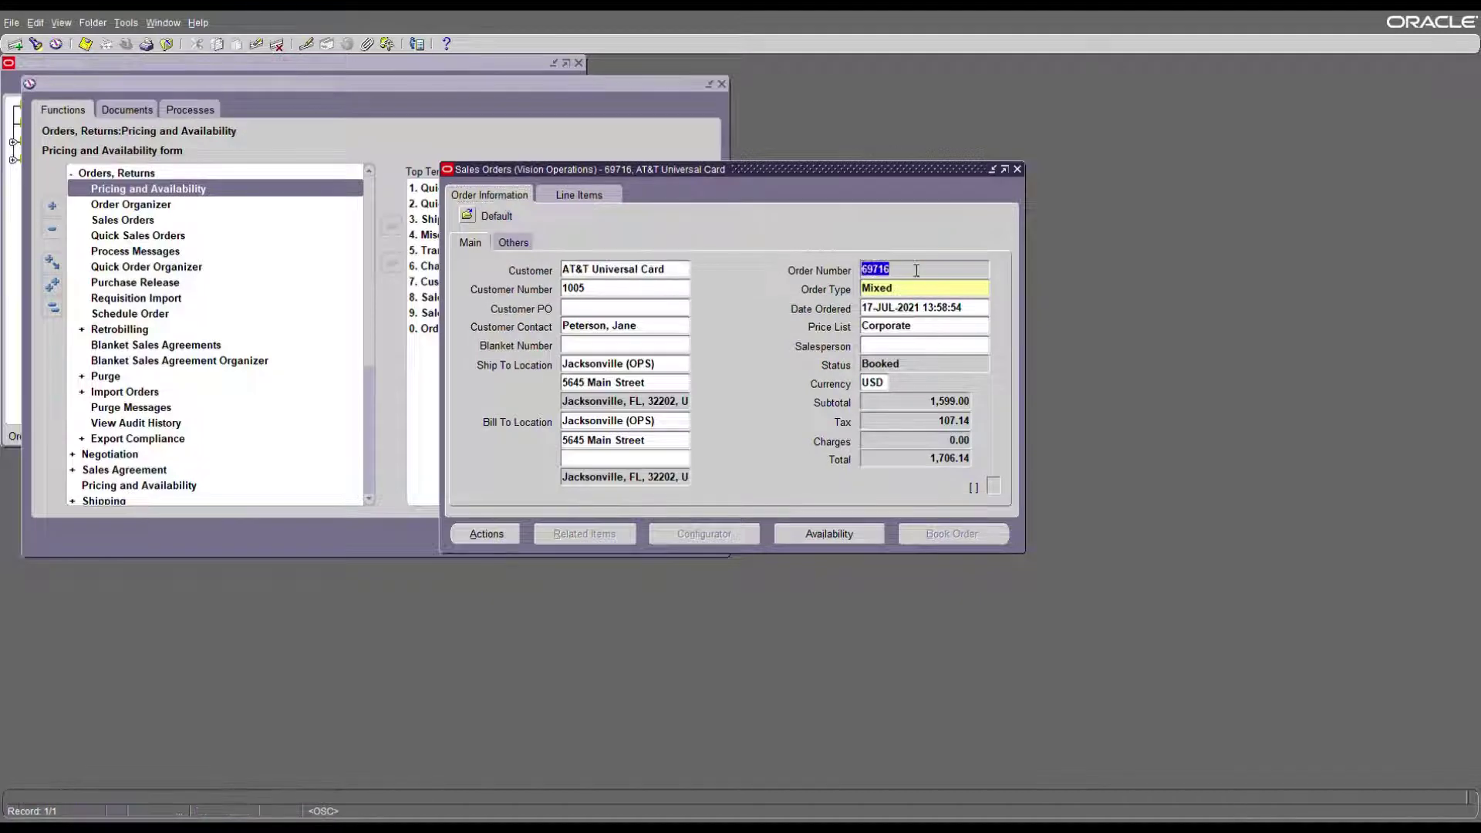
# - Open the Shipping Transactions Form and query From Order Number 69716
pyautogui.click(454, 122)
pyautogui.doubleClick(473, 219)
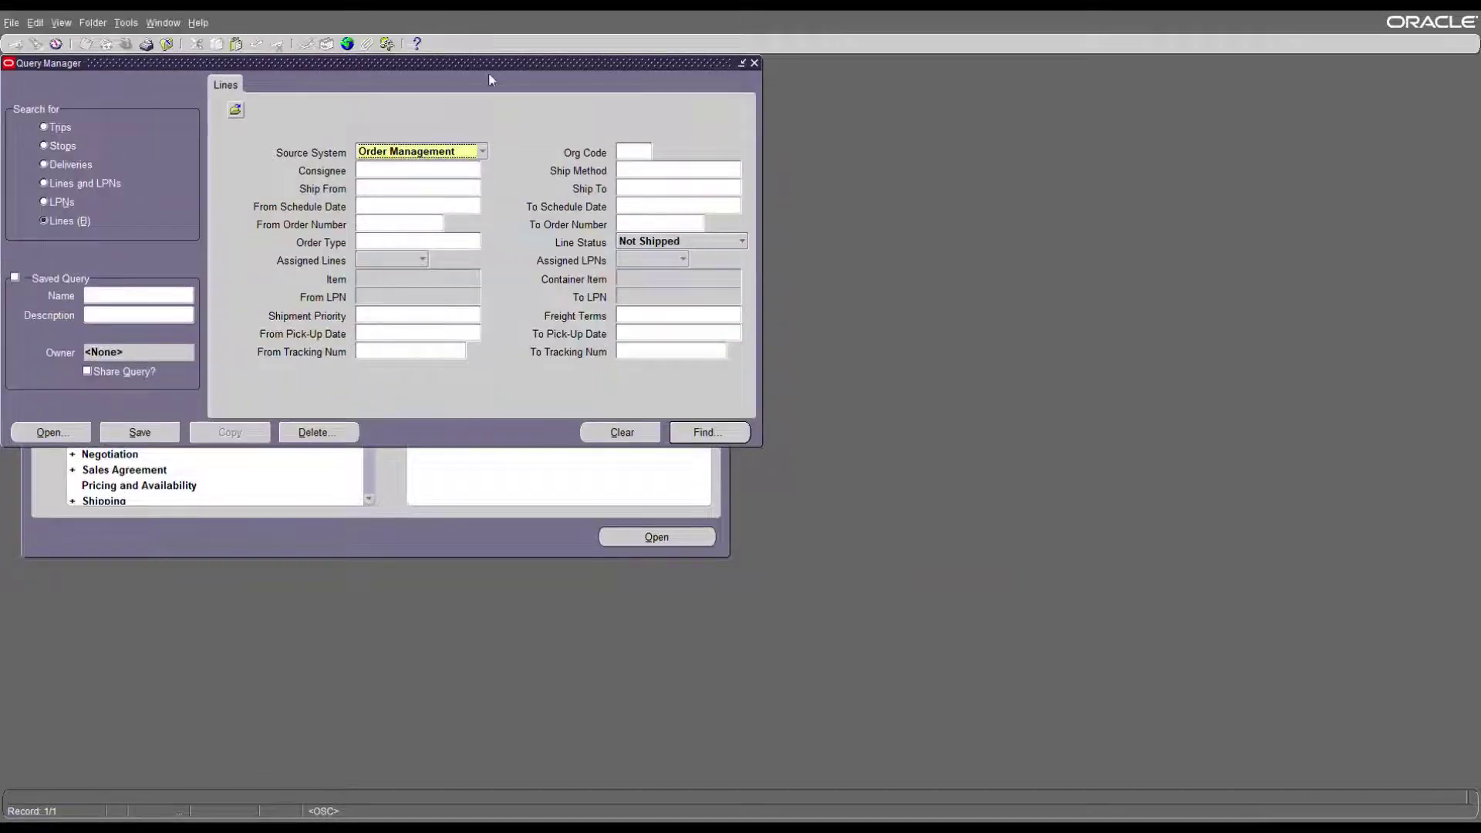
pyautogui.moveTo(494, 65); pyautogui.dragTo(749, 120)
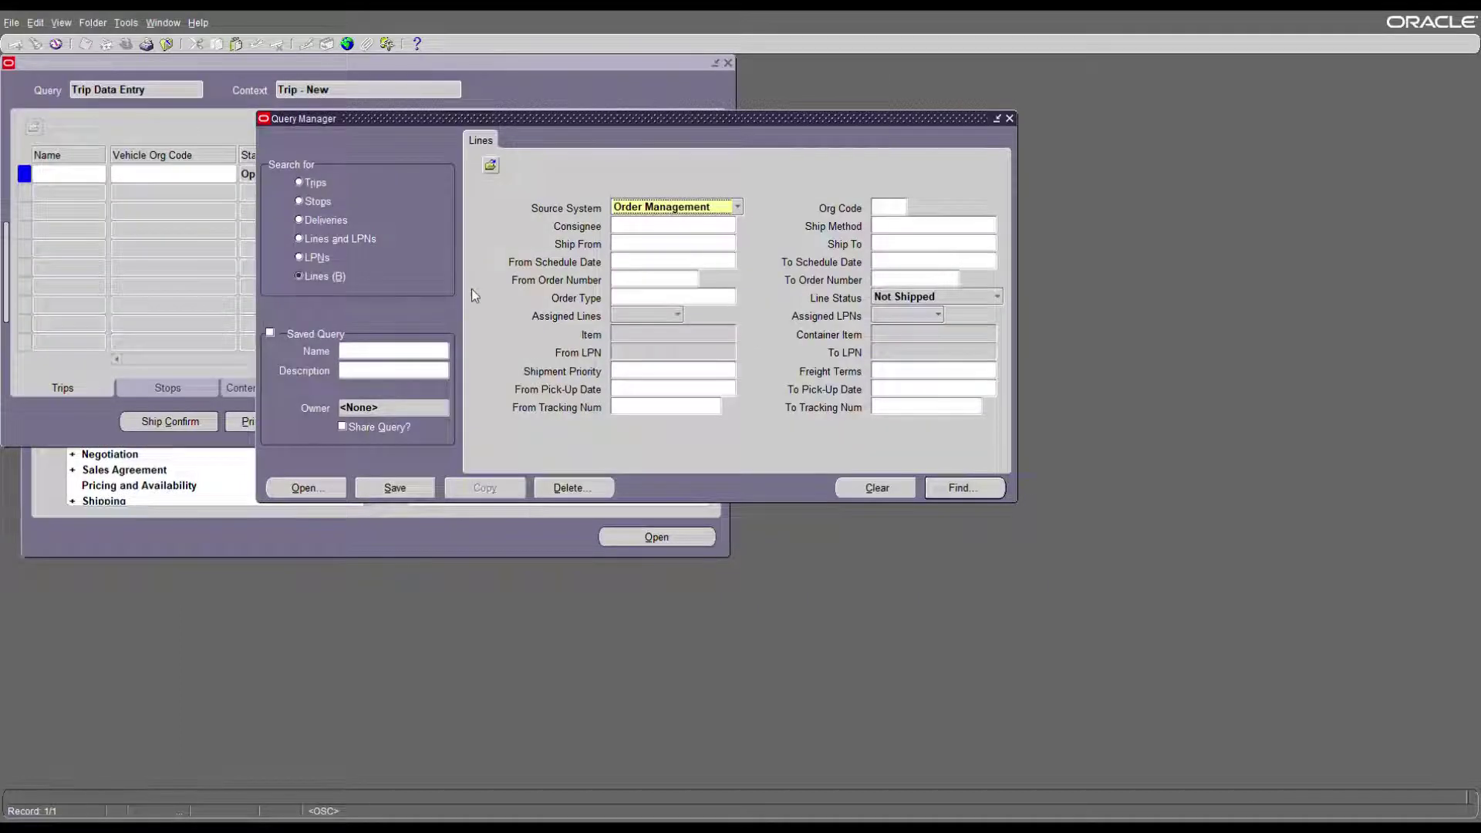
pyautogui.click(633, 283)
pyautogui.write('69716')
pyautogui.press('Tab')
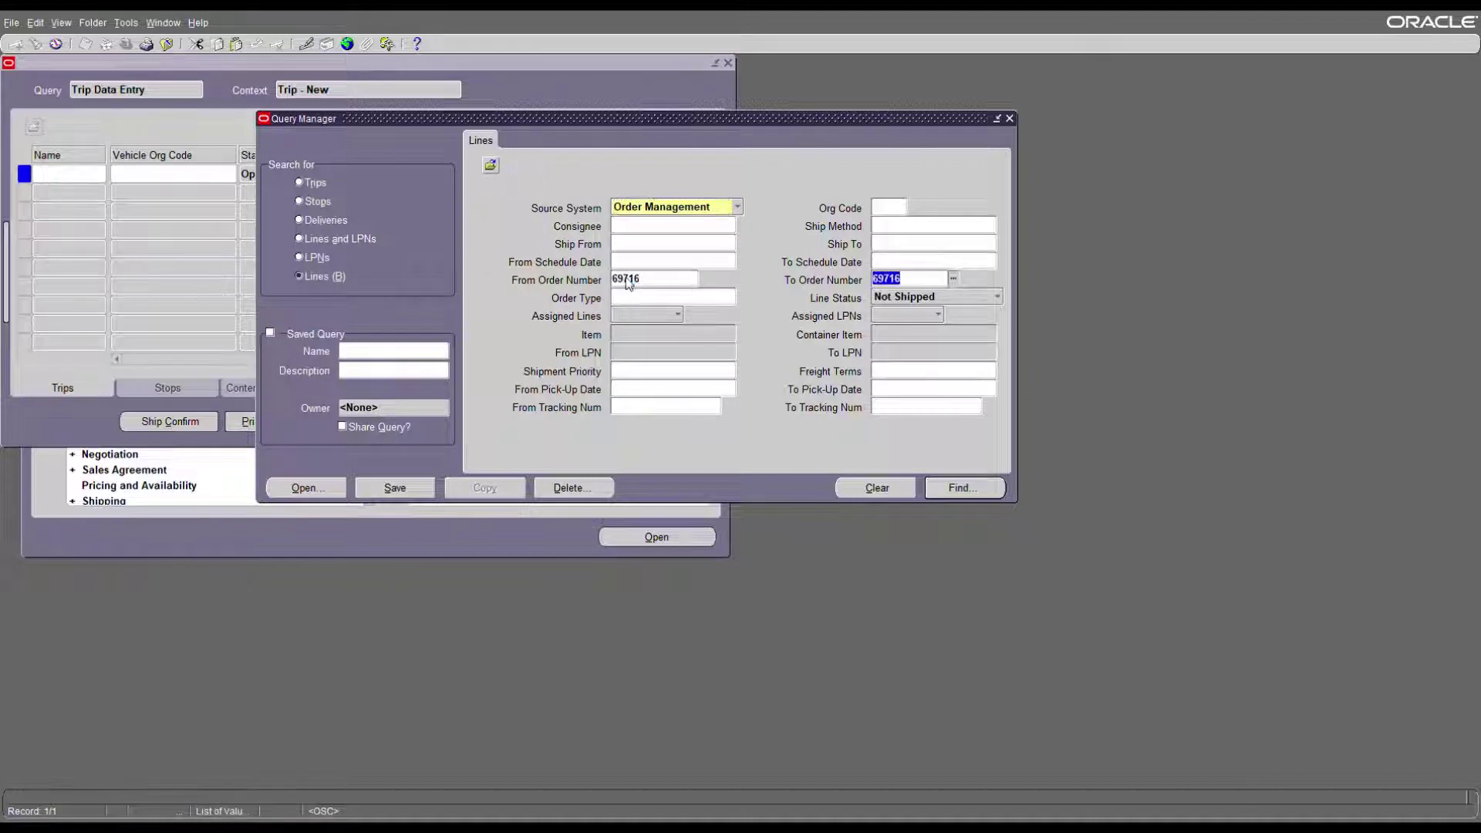
pyautogui.click(974, 486)
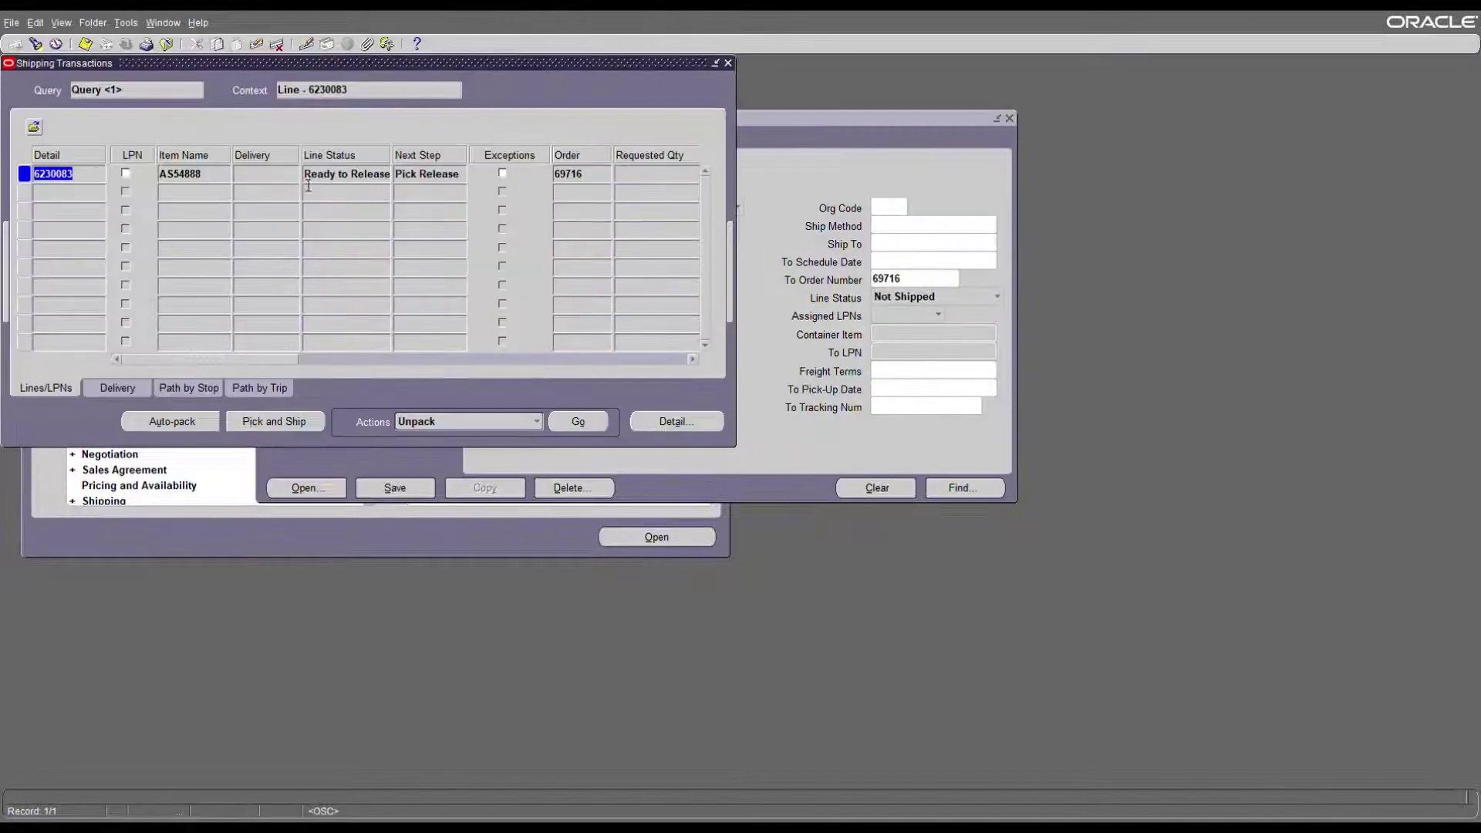
# - Launch Pick Release for order 69716's Ready to Release AS54888 line
pyautogui.click(337, 176)
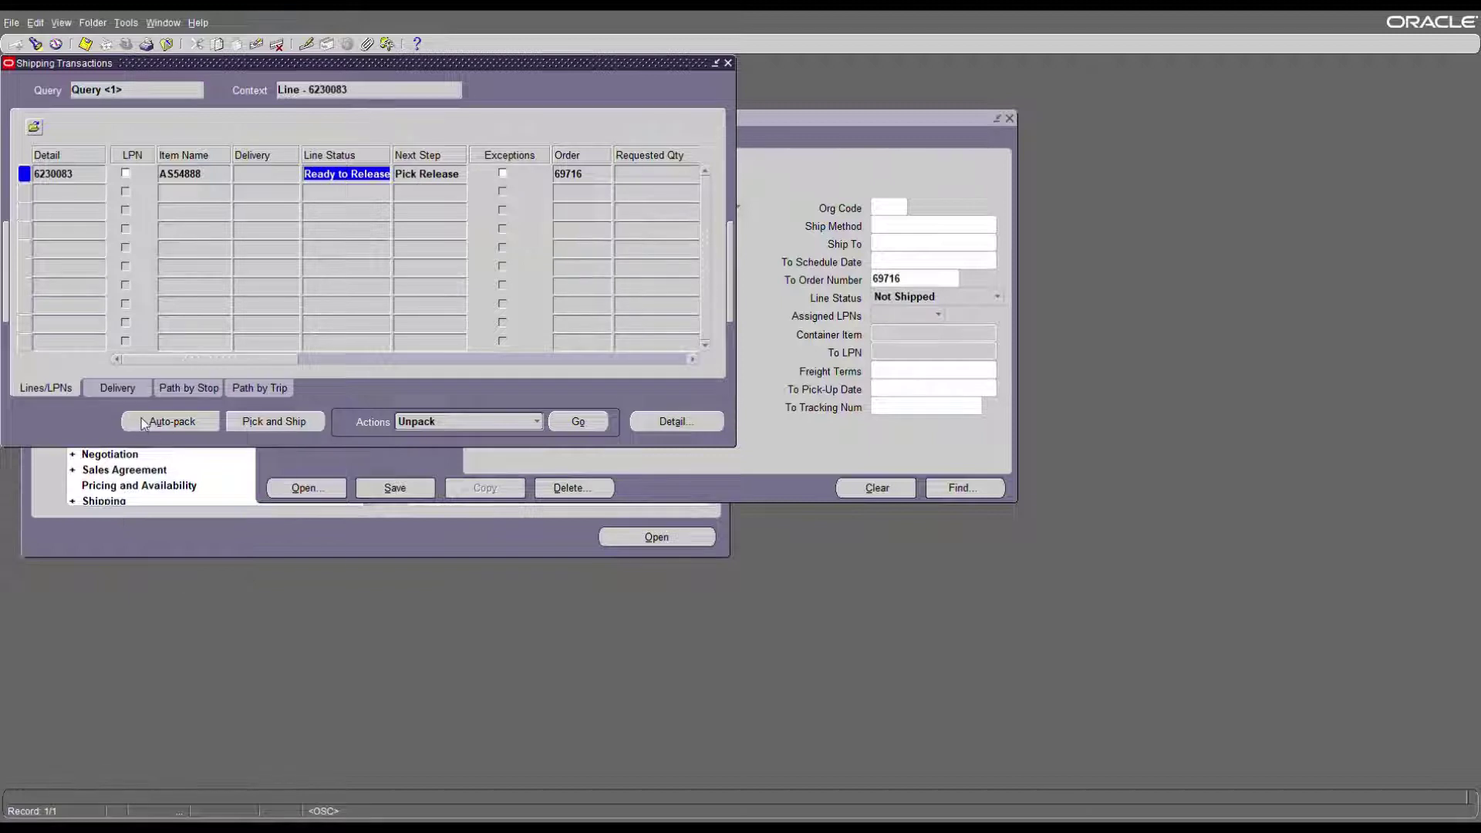
pyautogui.click(537, 421)
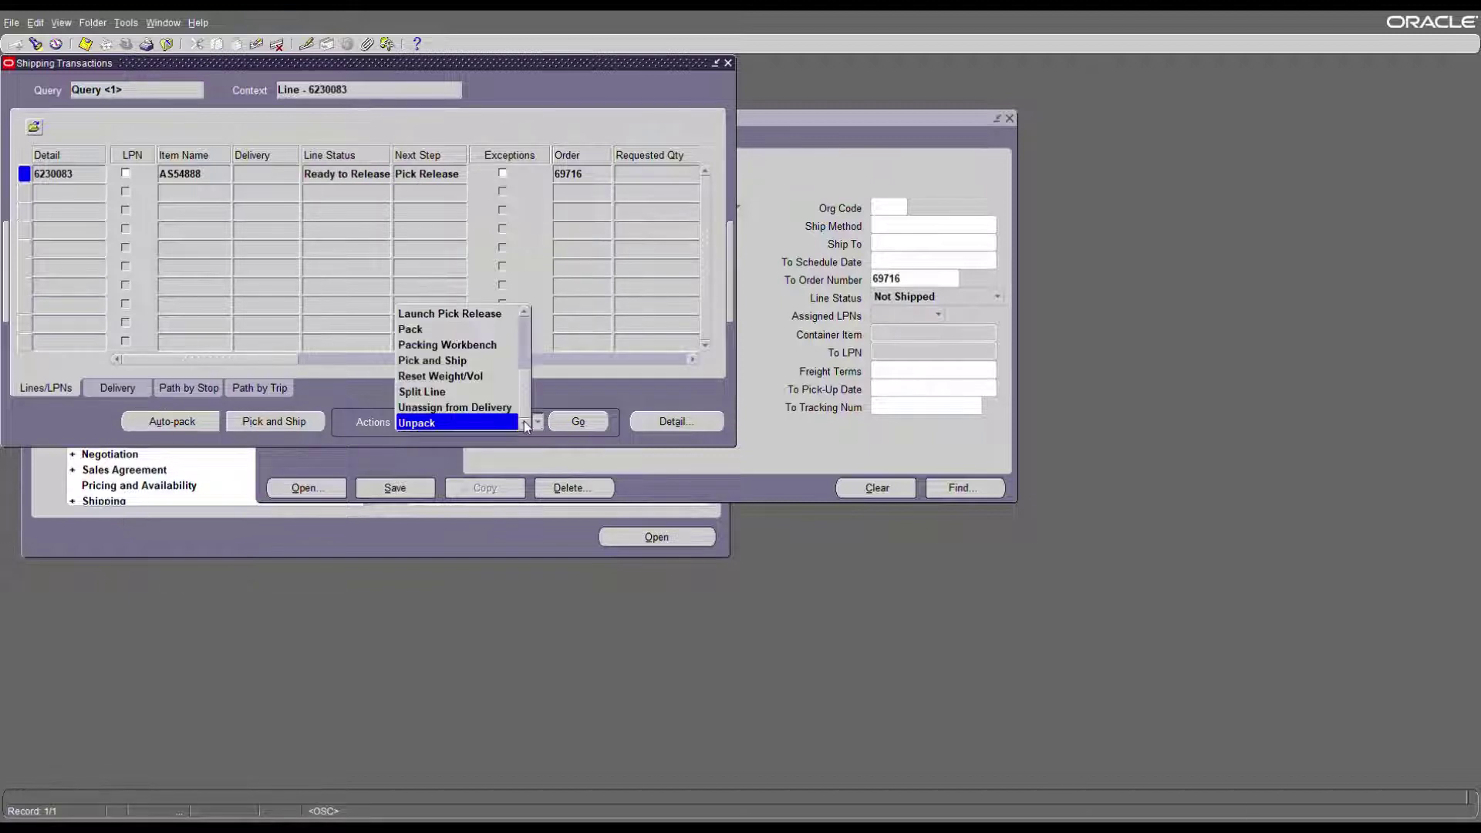
pyautogui.click(499, 323)
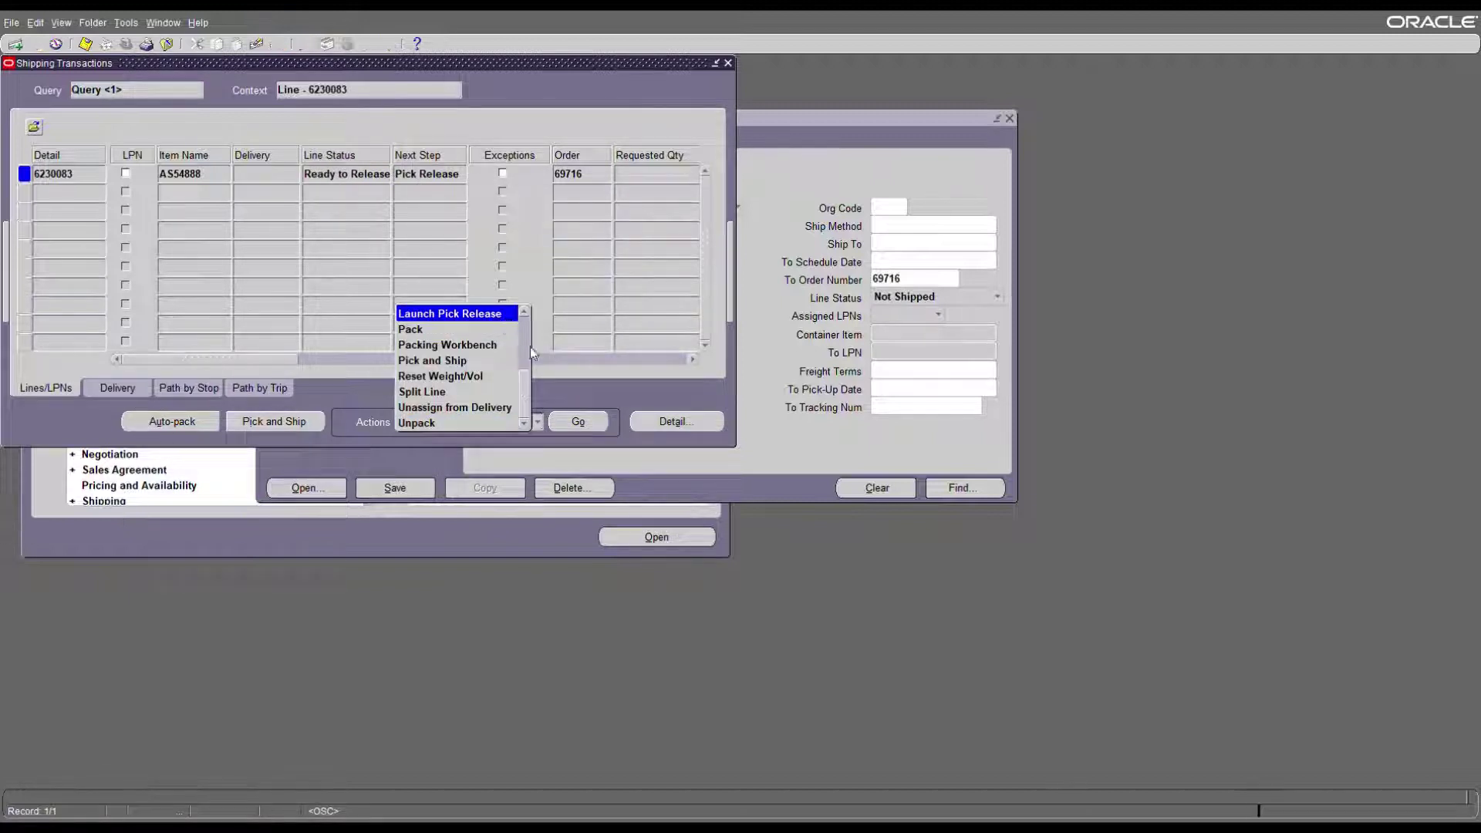
pyautogui.click(575, 421)
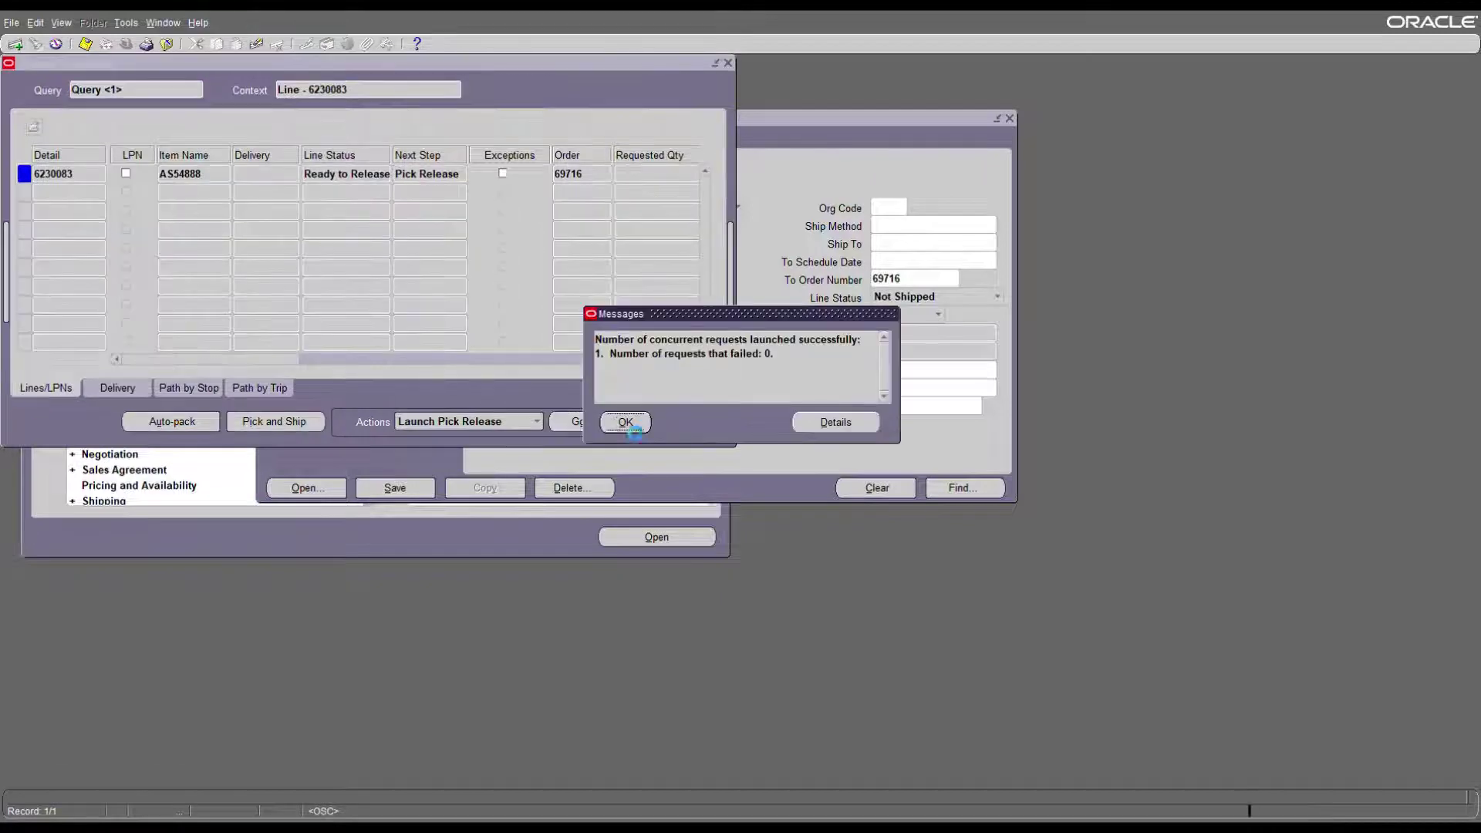
pyautogui.click(622, 423)
# - Bring up the list of submitted concurrent requests
pyautogui.click(162, 22)
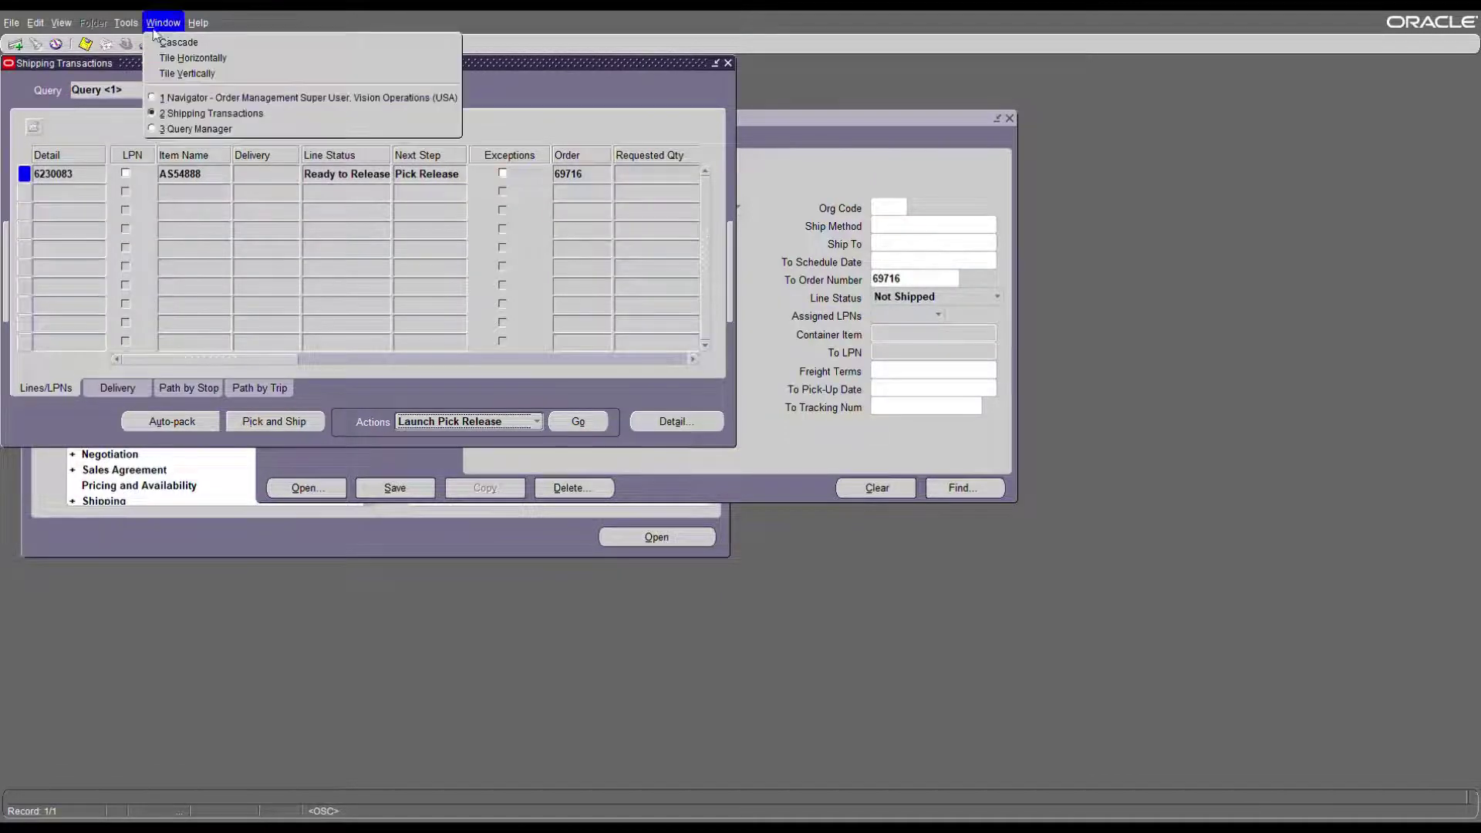
pyautogui.moveTo(127, 23)
pyautogui.moveTo(61, 22)
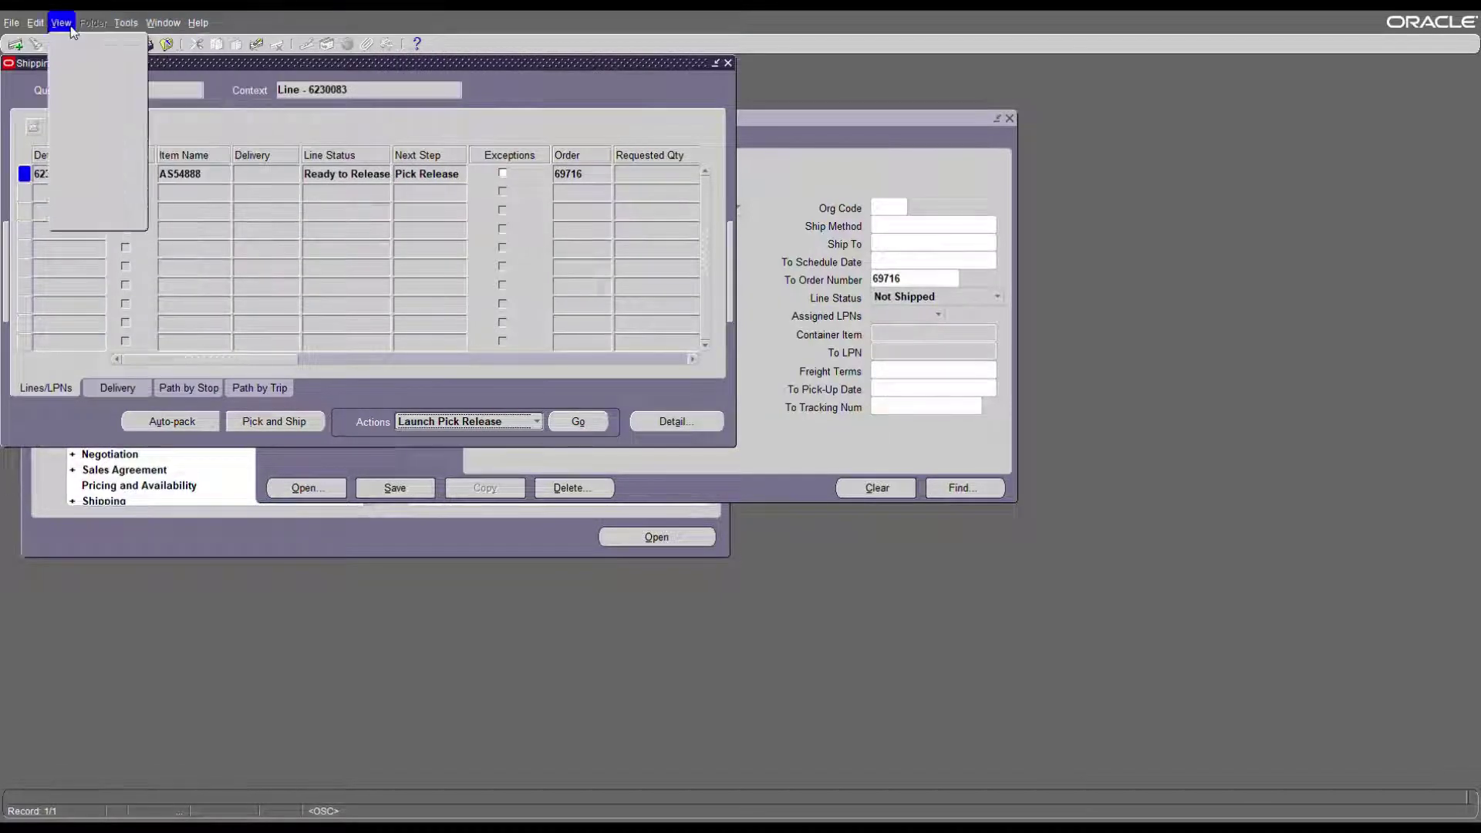
pyautogui.click(84, 230)
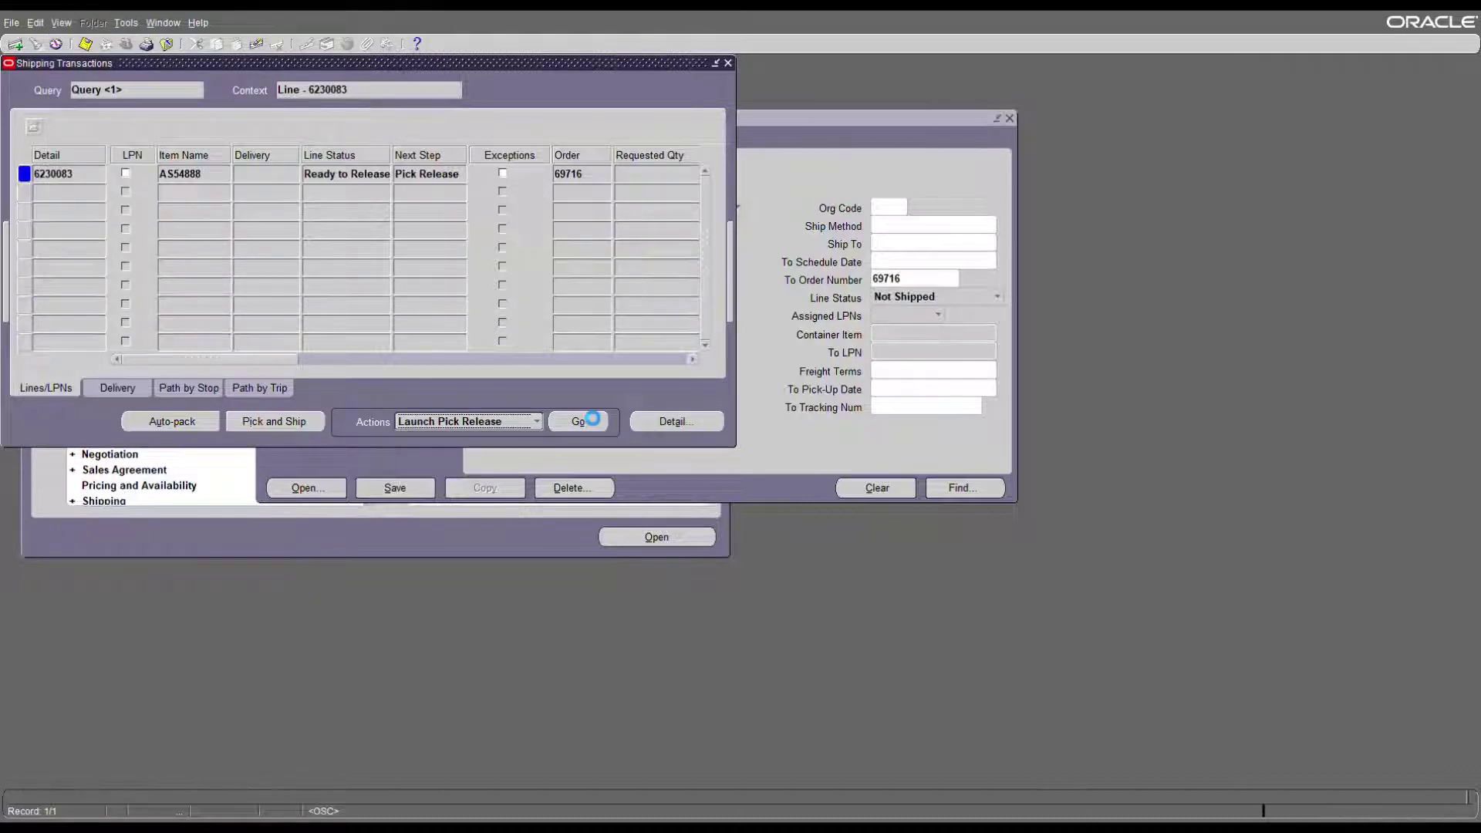
# - Check and refresh the pick release request status, then return to Shipping Transactions
pyautogui.click(493, 410)
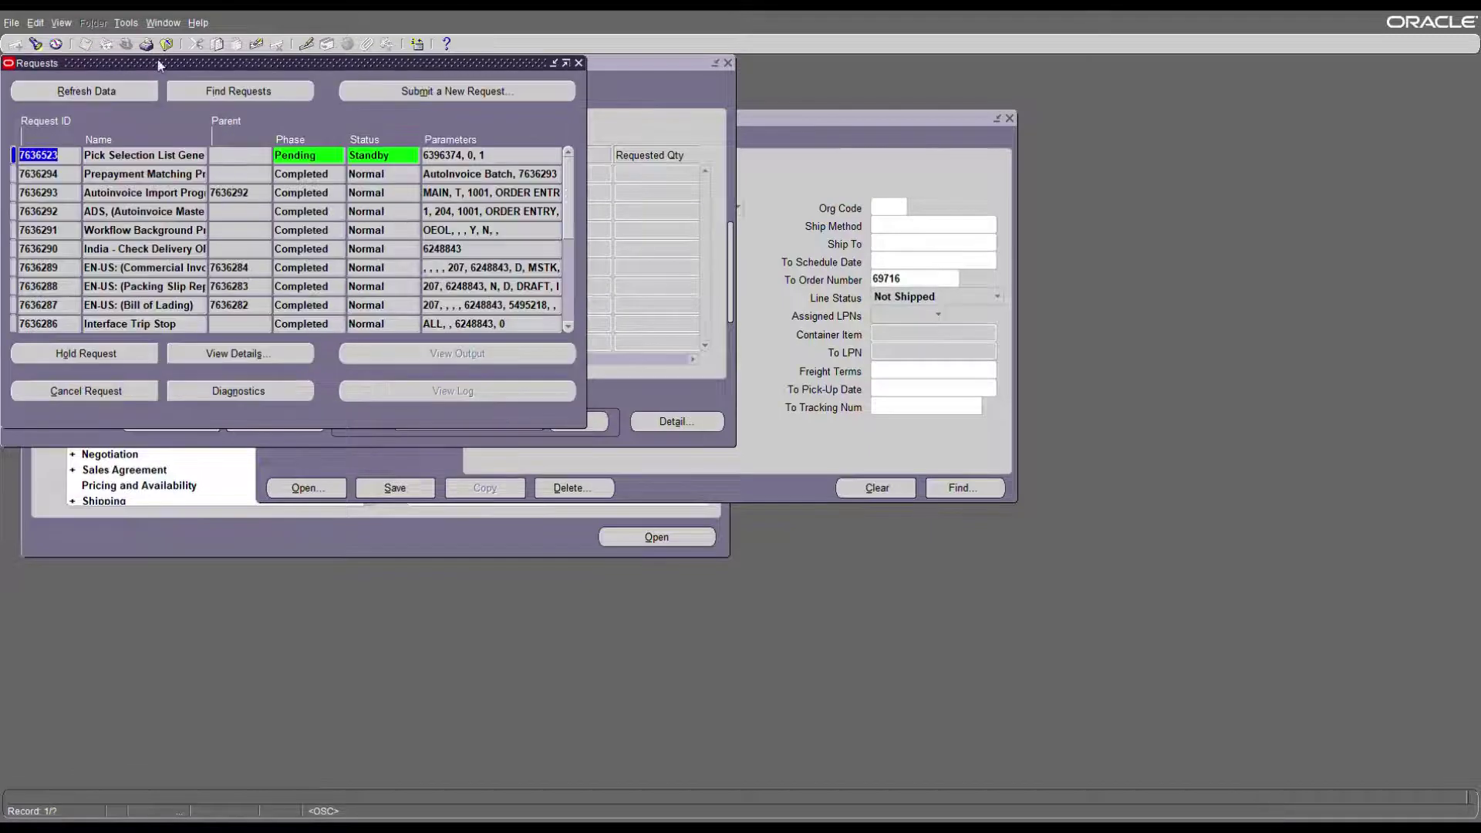
pyautogui.click(124, 158)
pyautogui.moveTo(100, 155); pyautogui.dragTo(358, 158)
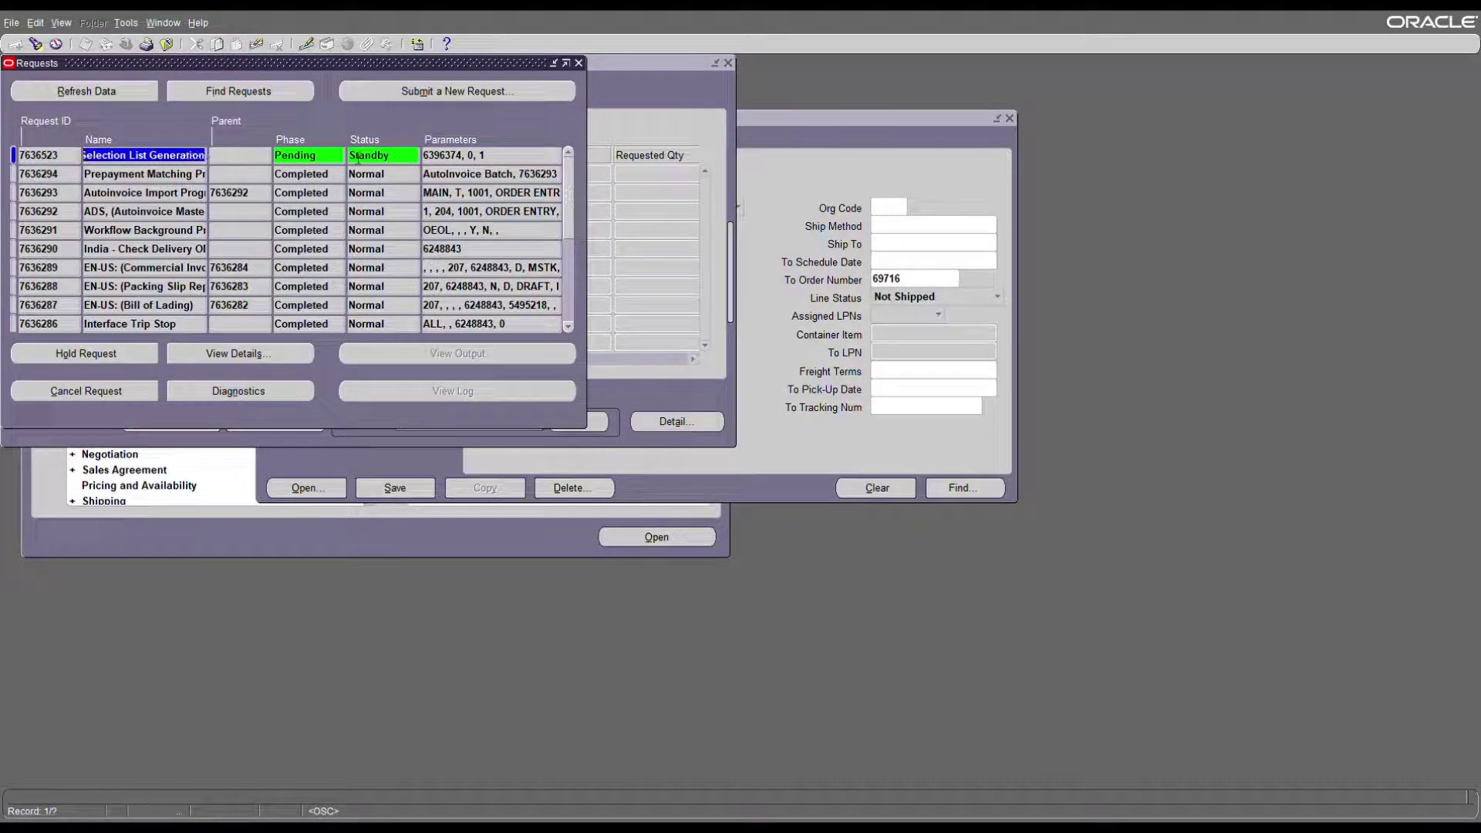
pyautogui.click(98, 91)
pyautogui.click(627, 114)
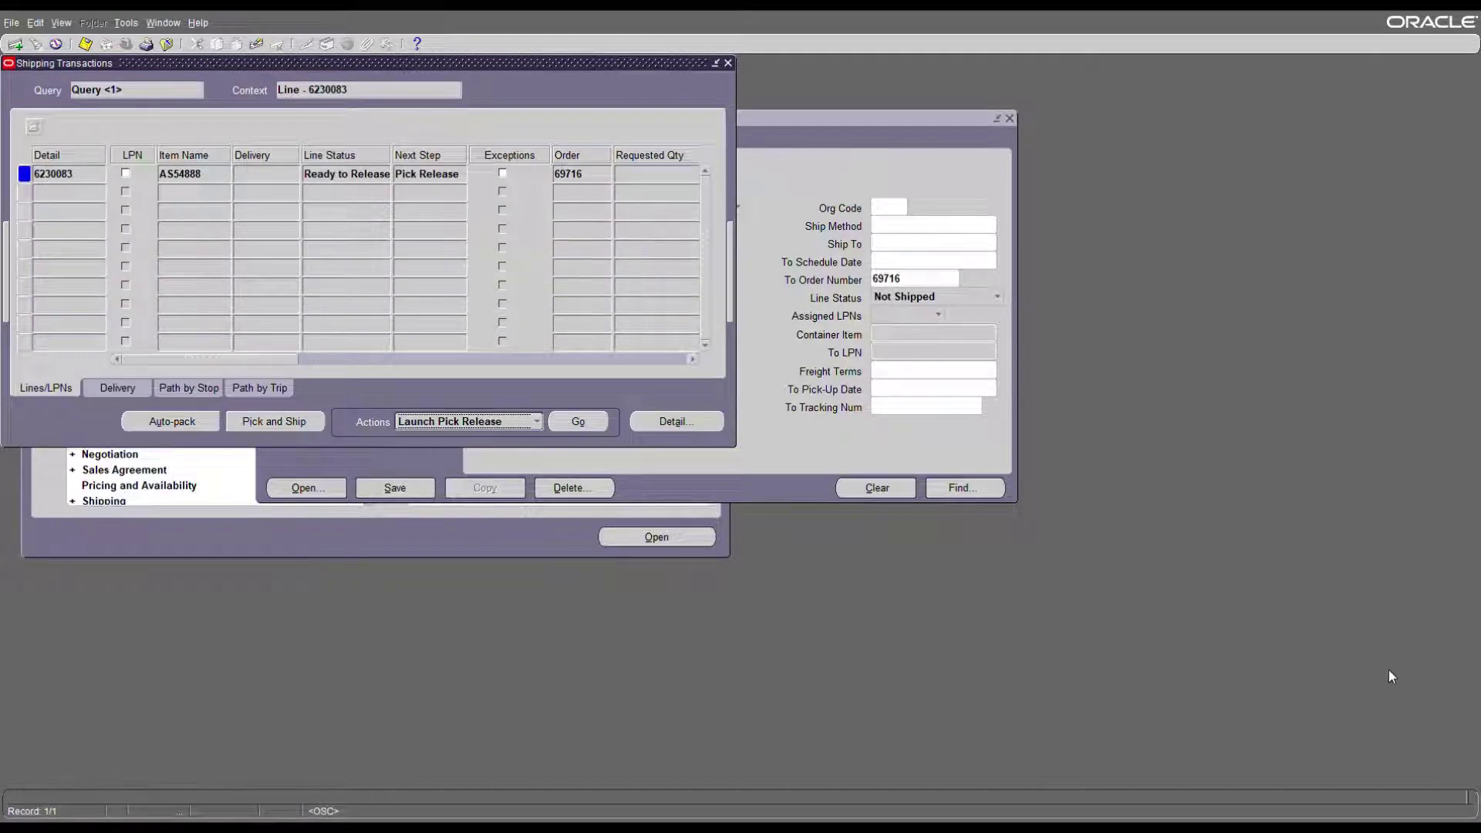
# - Re-query order 69716 and confirm its line is Released to Warehouse on delivery 6248844
pyautogui.click(831, 448)
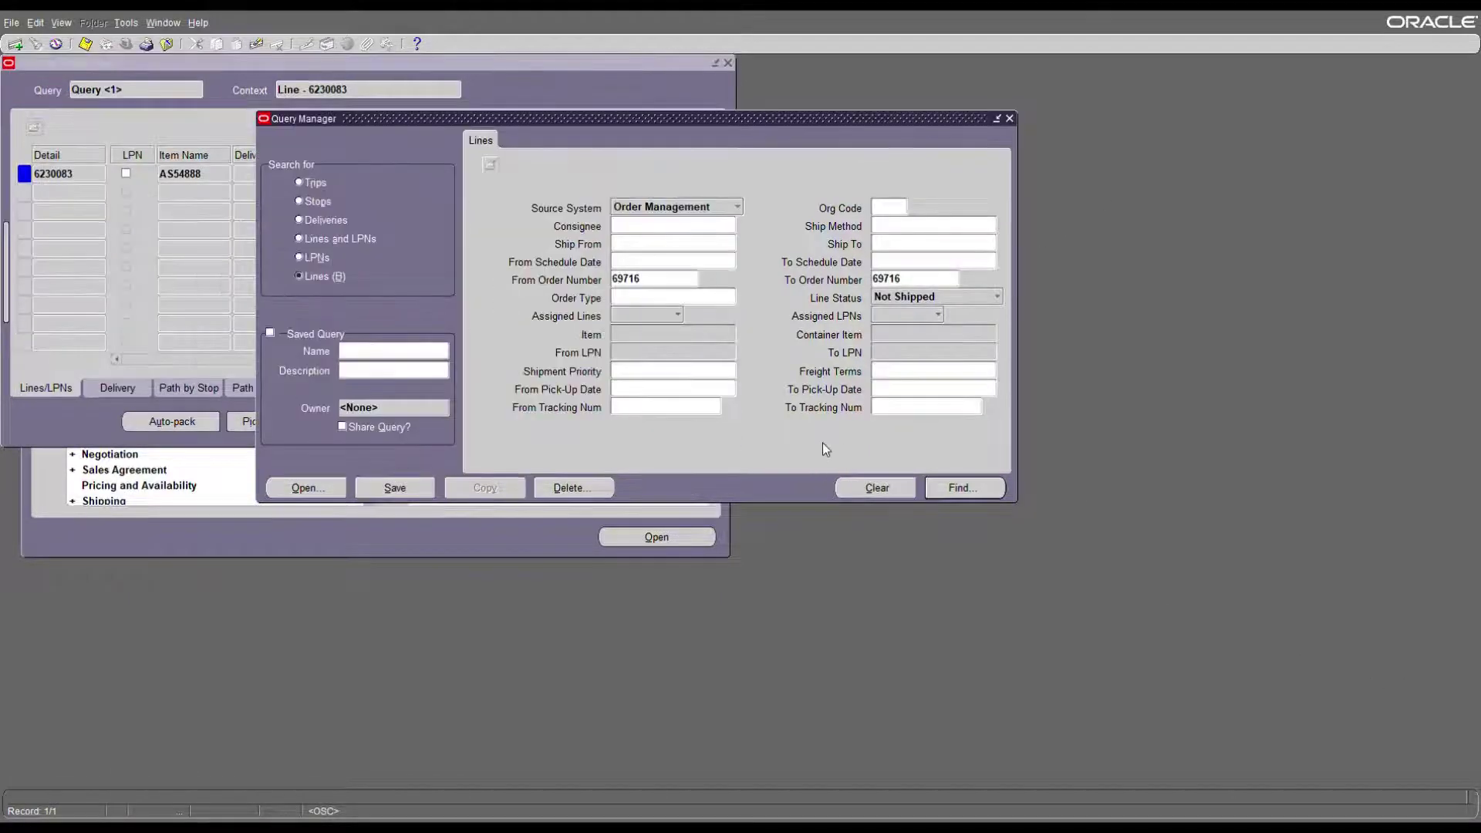
pyautogui.click(965, 489)
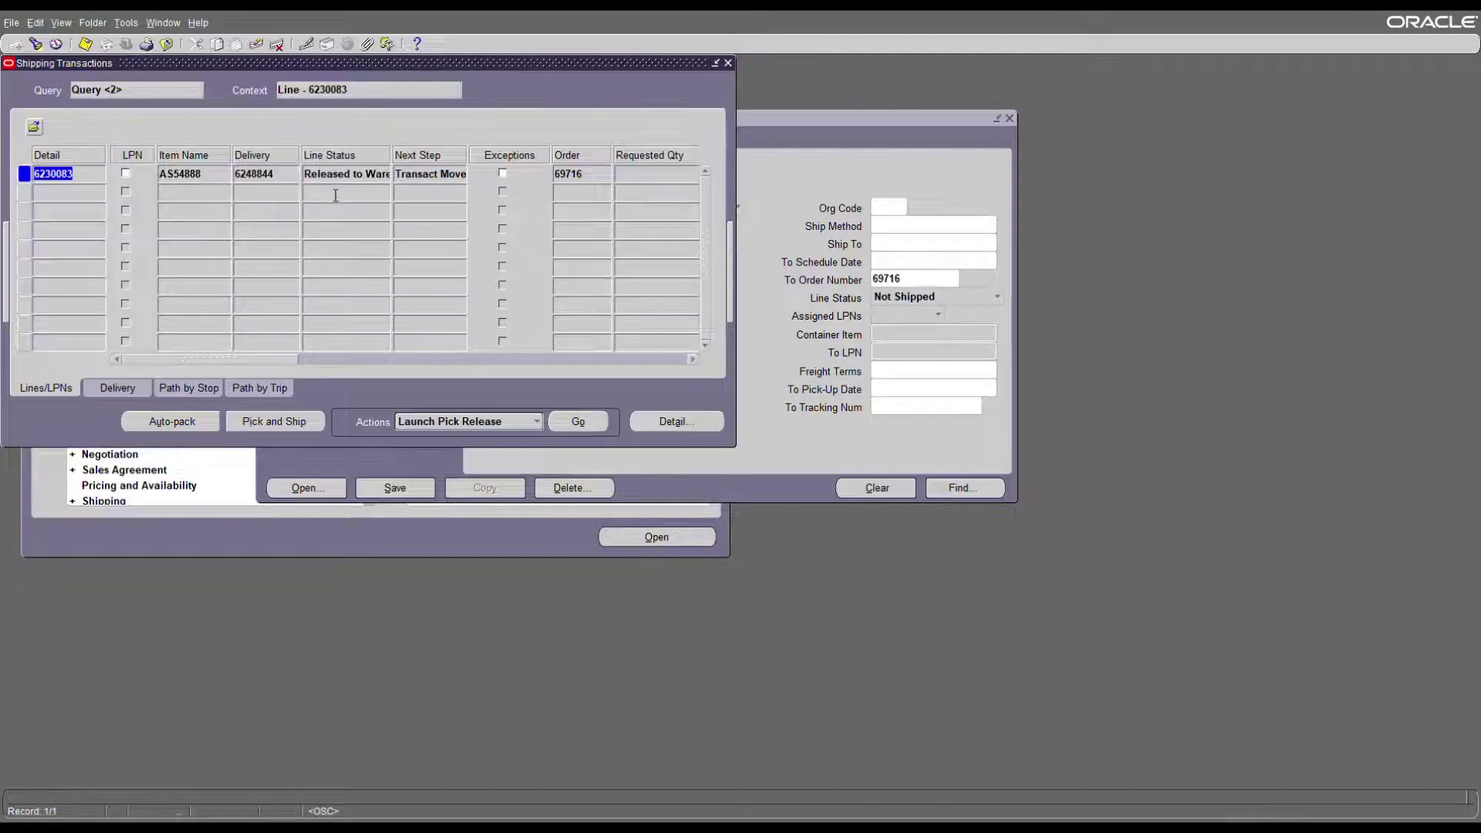
pyautogui.click(319, 185)
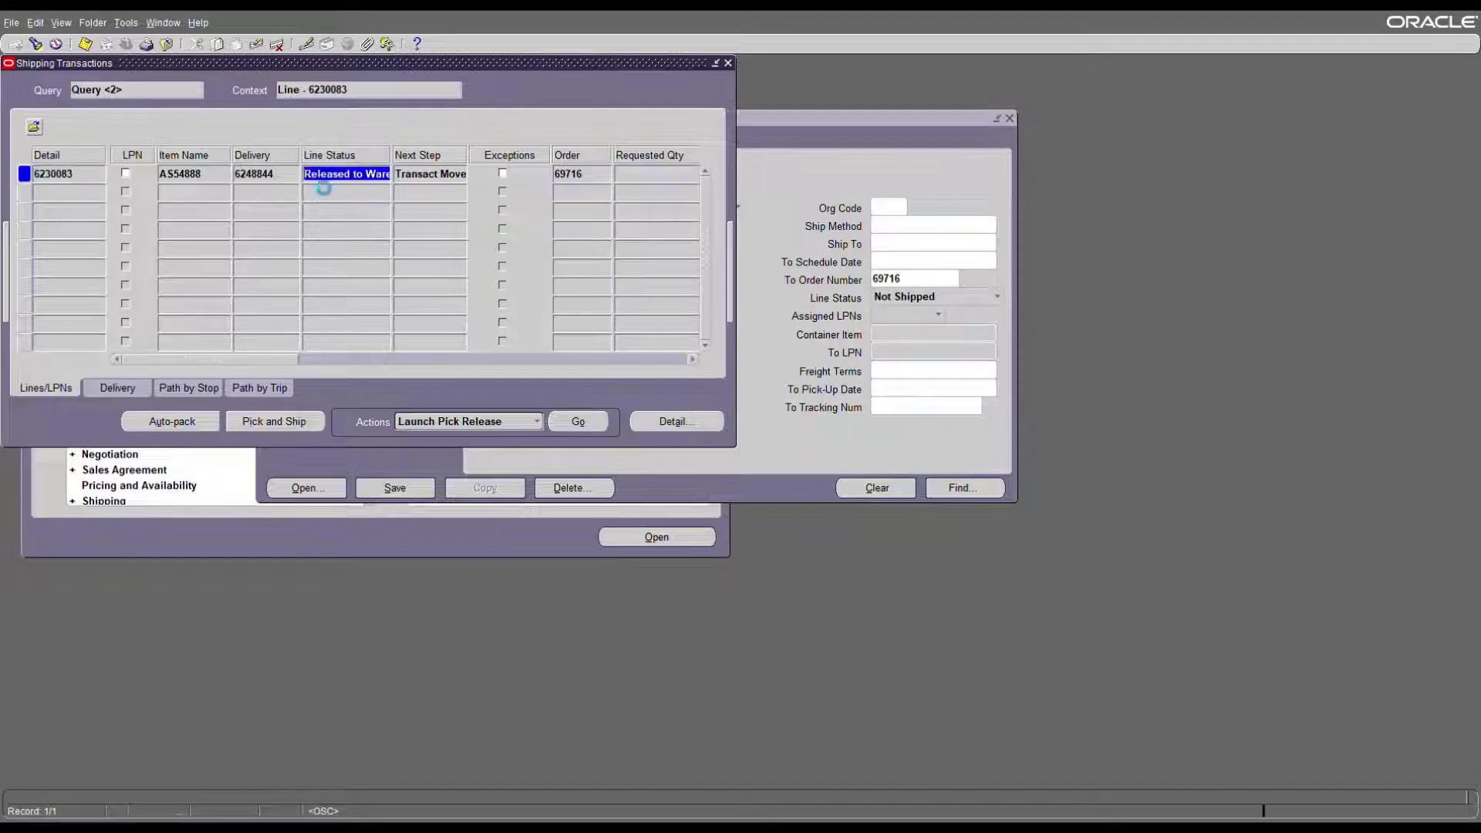
pyautogui.moveTo(317, 185); pyautogui.dragTo(409, 181)
pyautogui.click(408, 181)
pyautogui.press('Home')
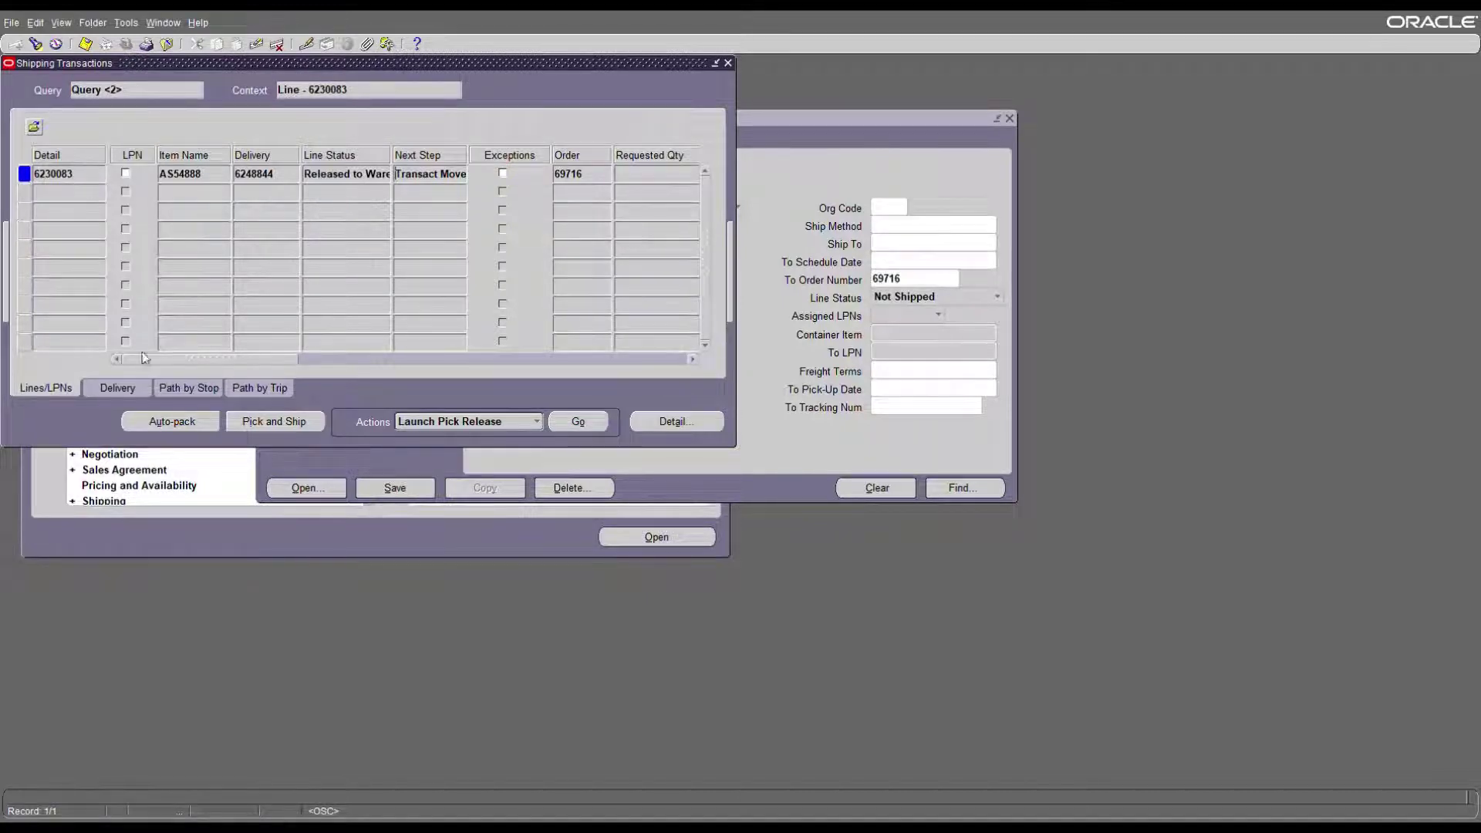
pyautogui.click(136, 390)
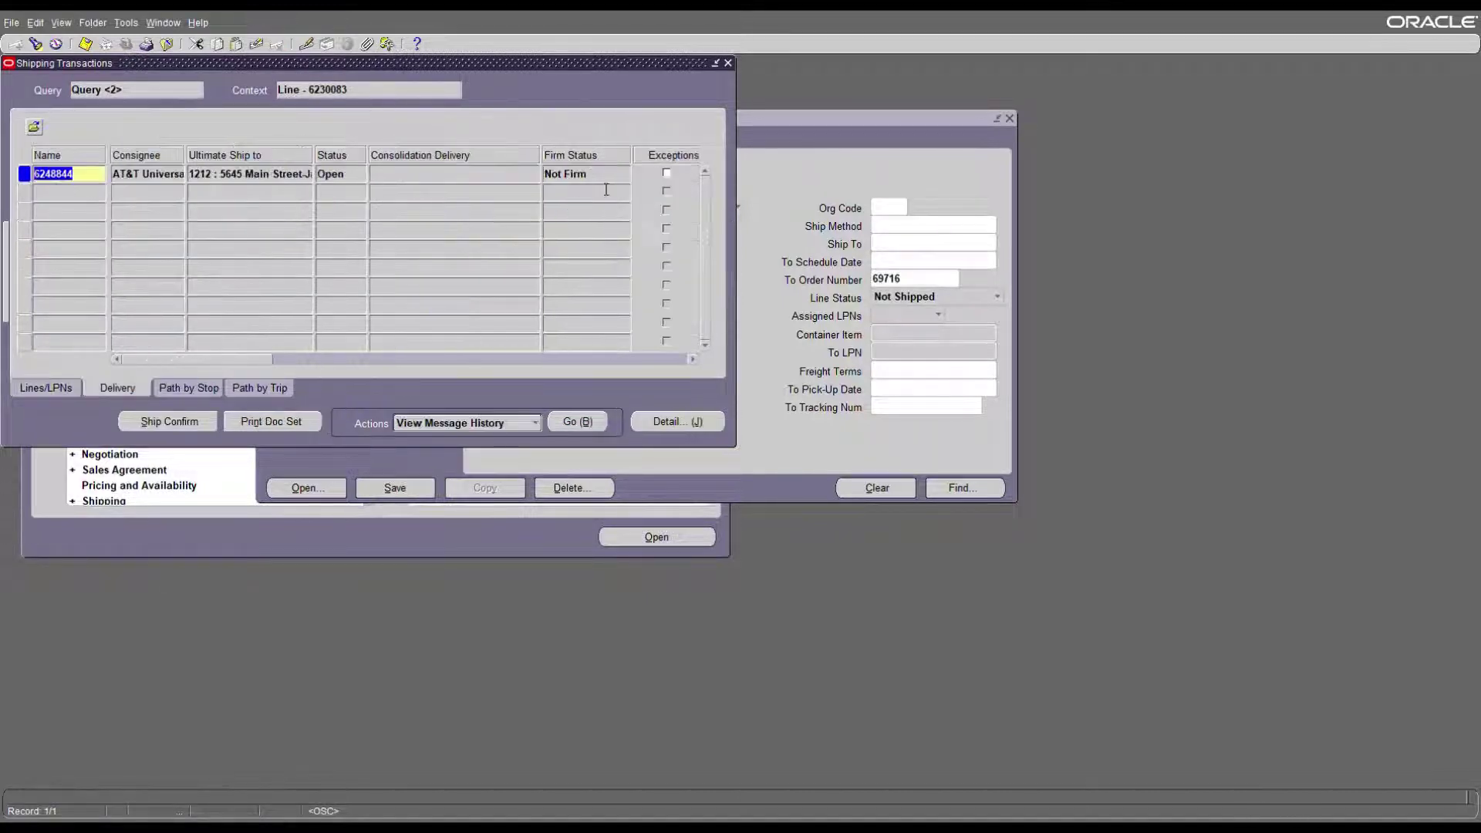
pyautogui.click(23, 390)
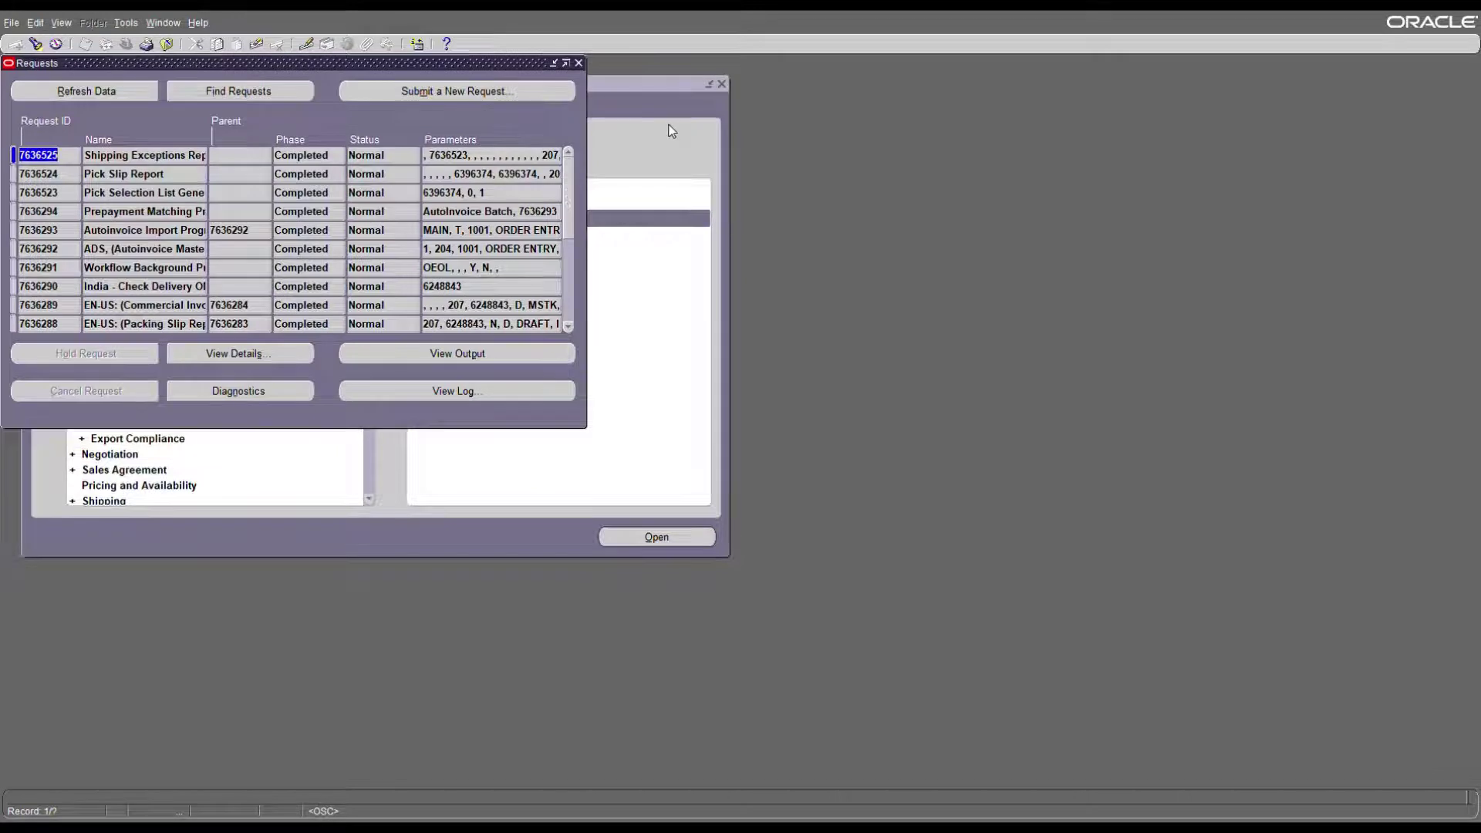
# - Switch to Inventory, Vision Operations (USA) and choose Move Orders > Transact Move Orders
pyautogui.click(671, 132)
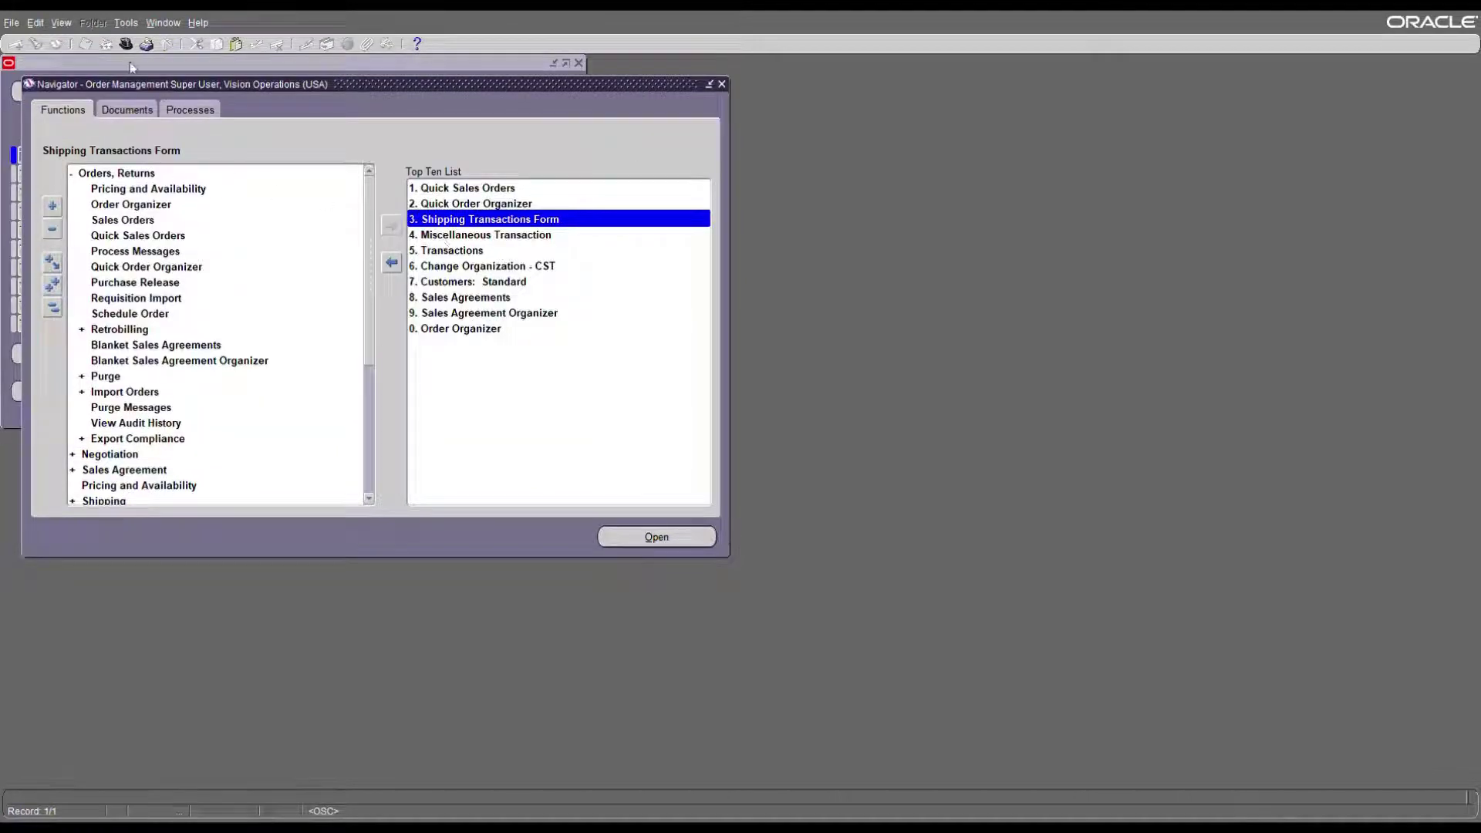
pyautogui.hotkey('ctrl', 'l')
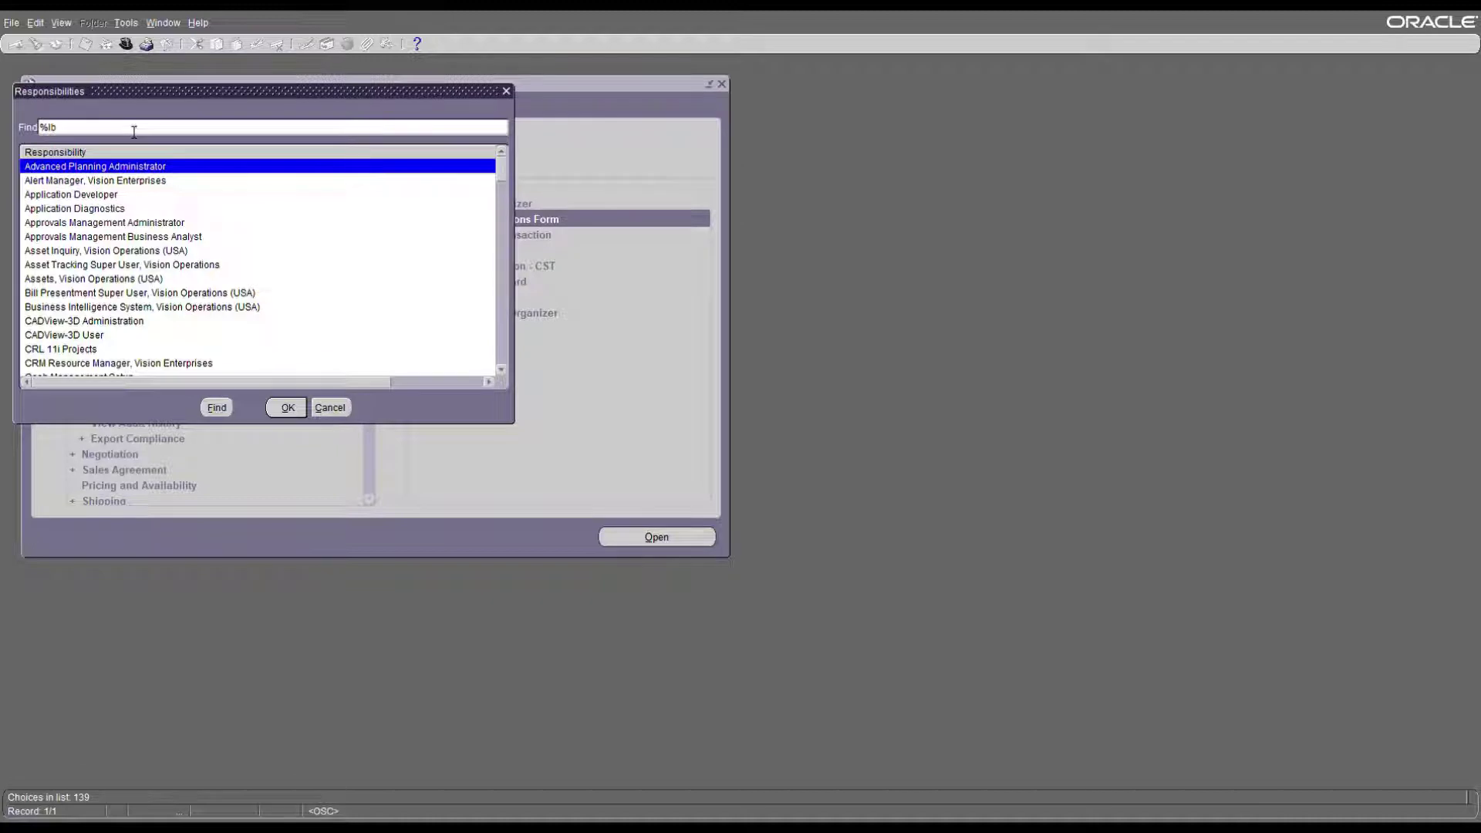
pyautogui.write('Inven')
pyautogui.press('Return')
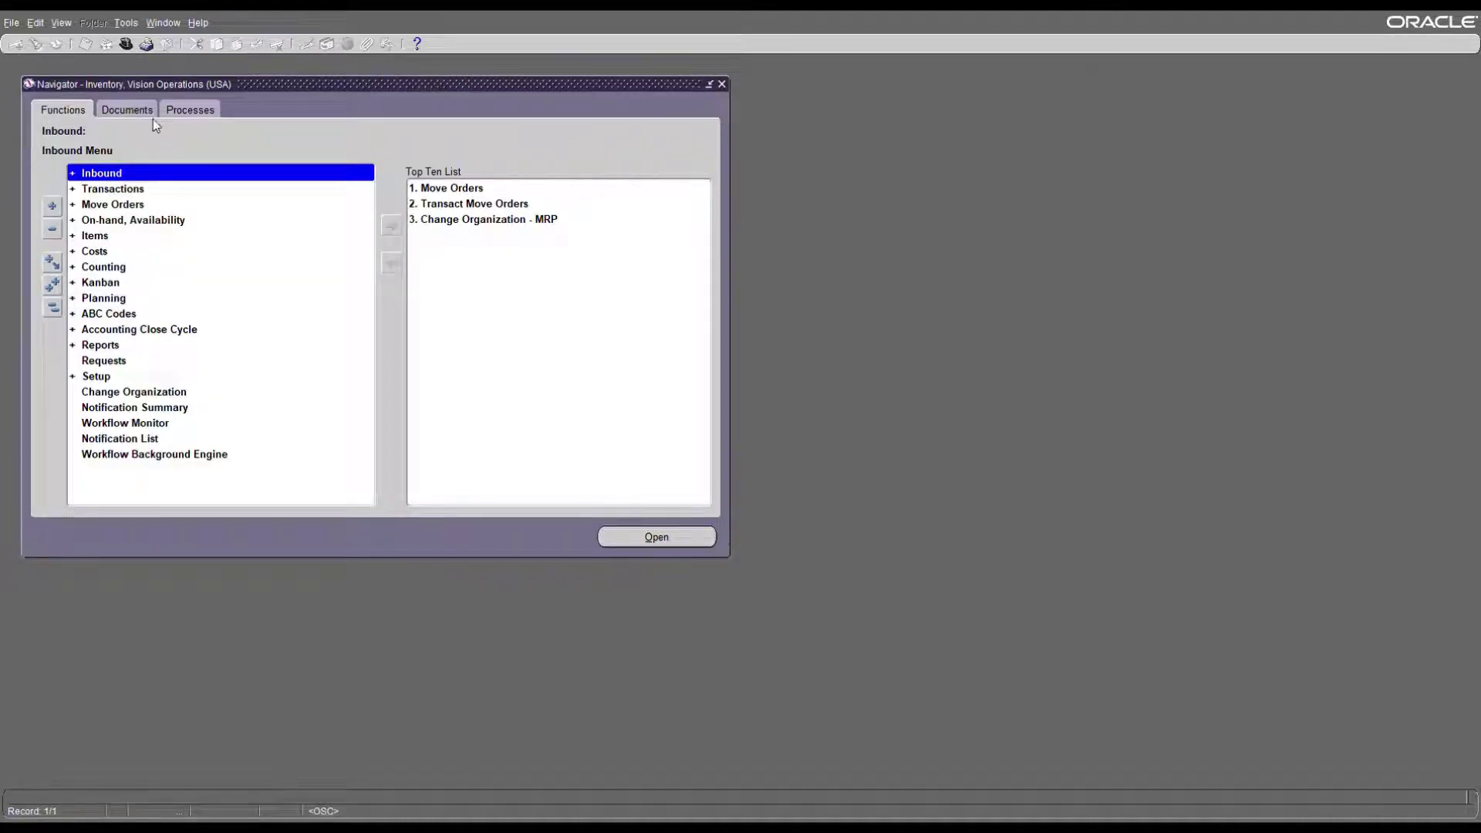
pyautogui.click(444, 189)
pyautogui.click(447, 204)
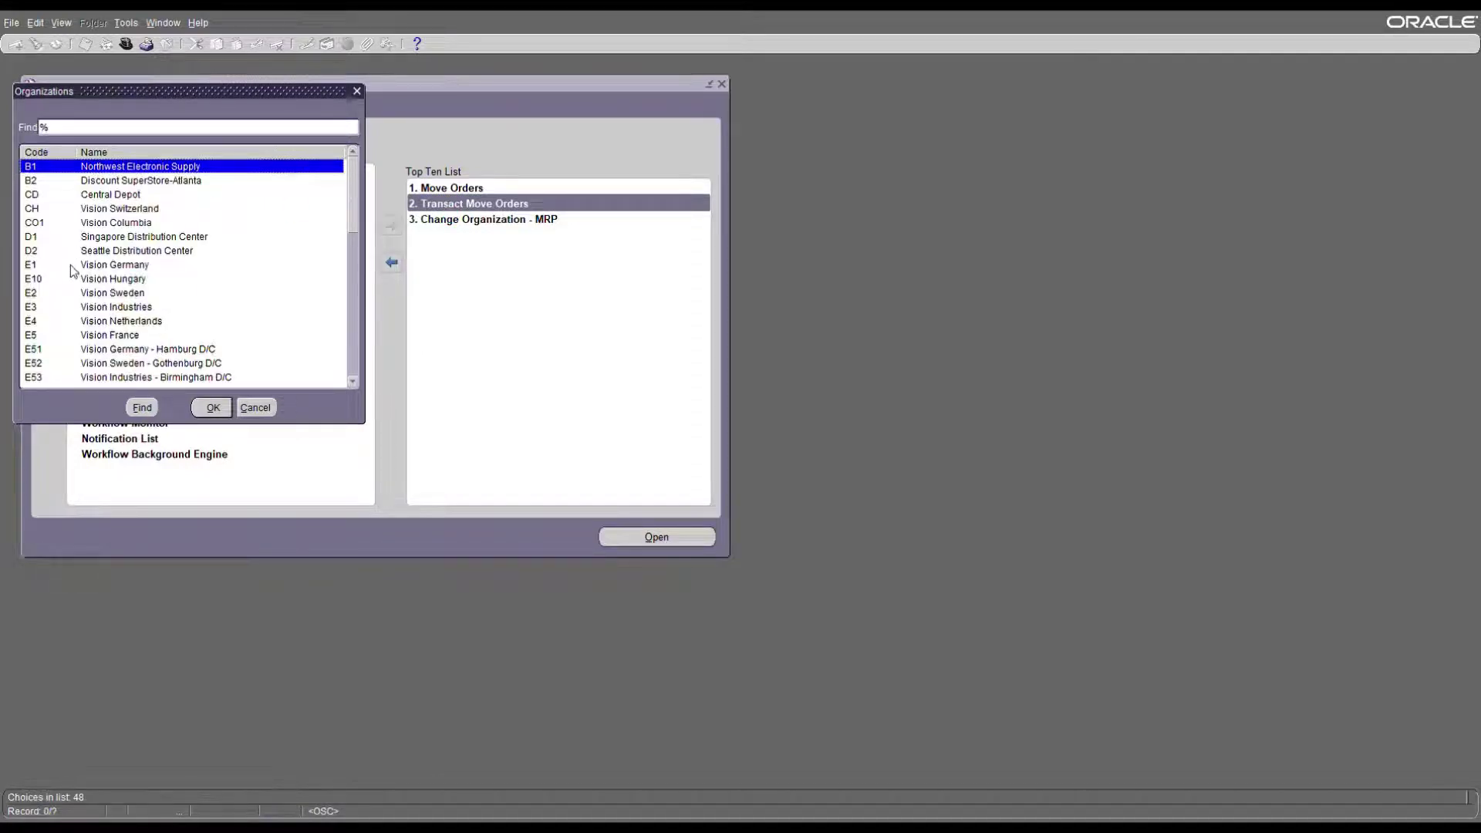
# - Choose organization M1 and search pick wave move orders for sales order %69716%
pyautogui.write('M')
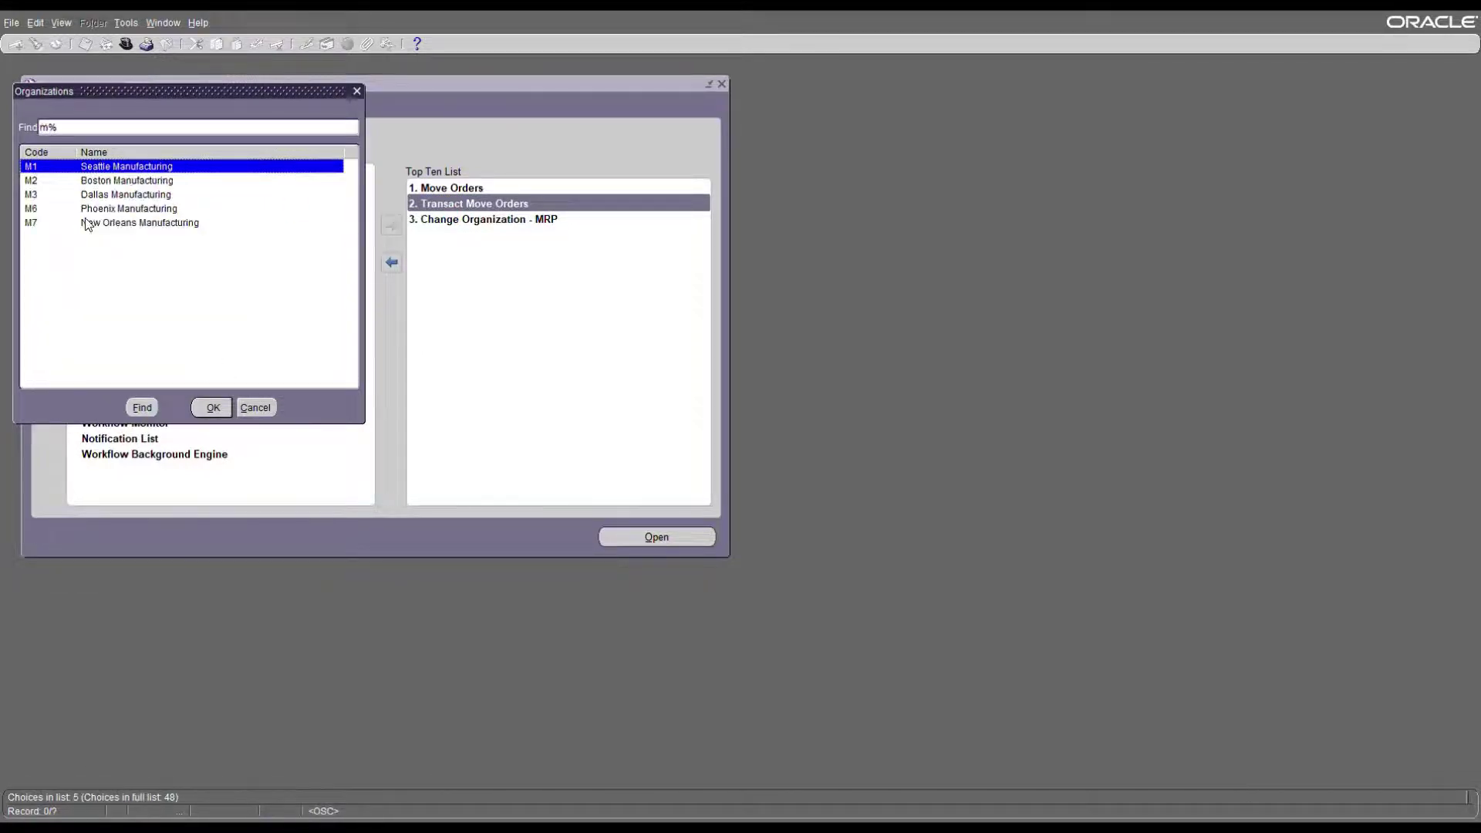
pyautogui.doubleClick(96, 224)
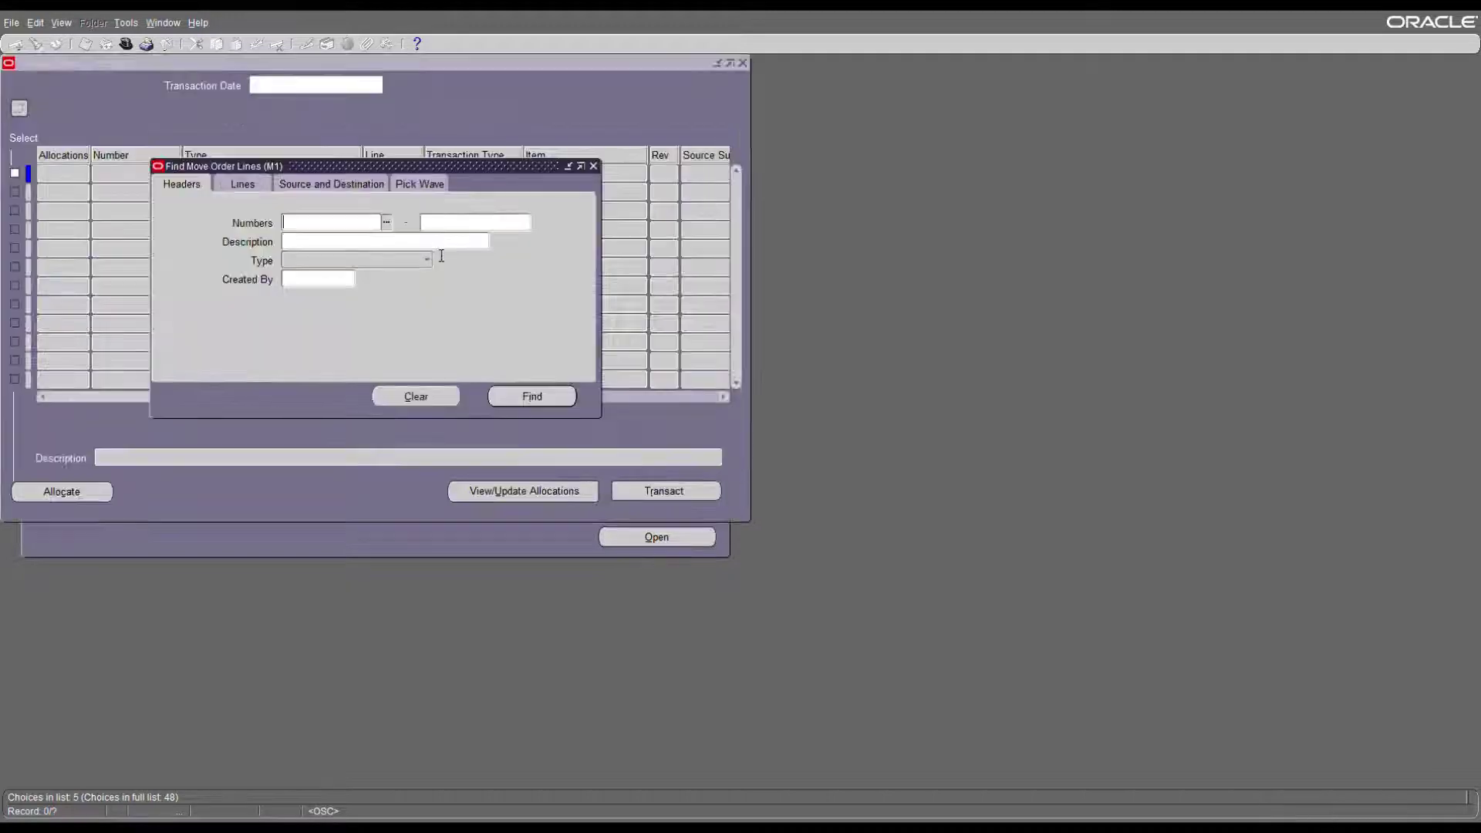
pyautogui.click(435, 188)
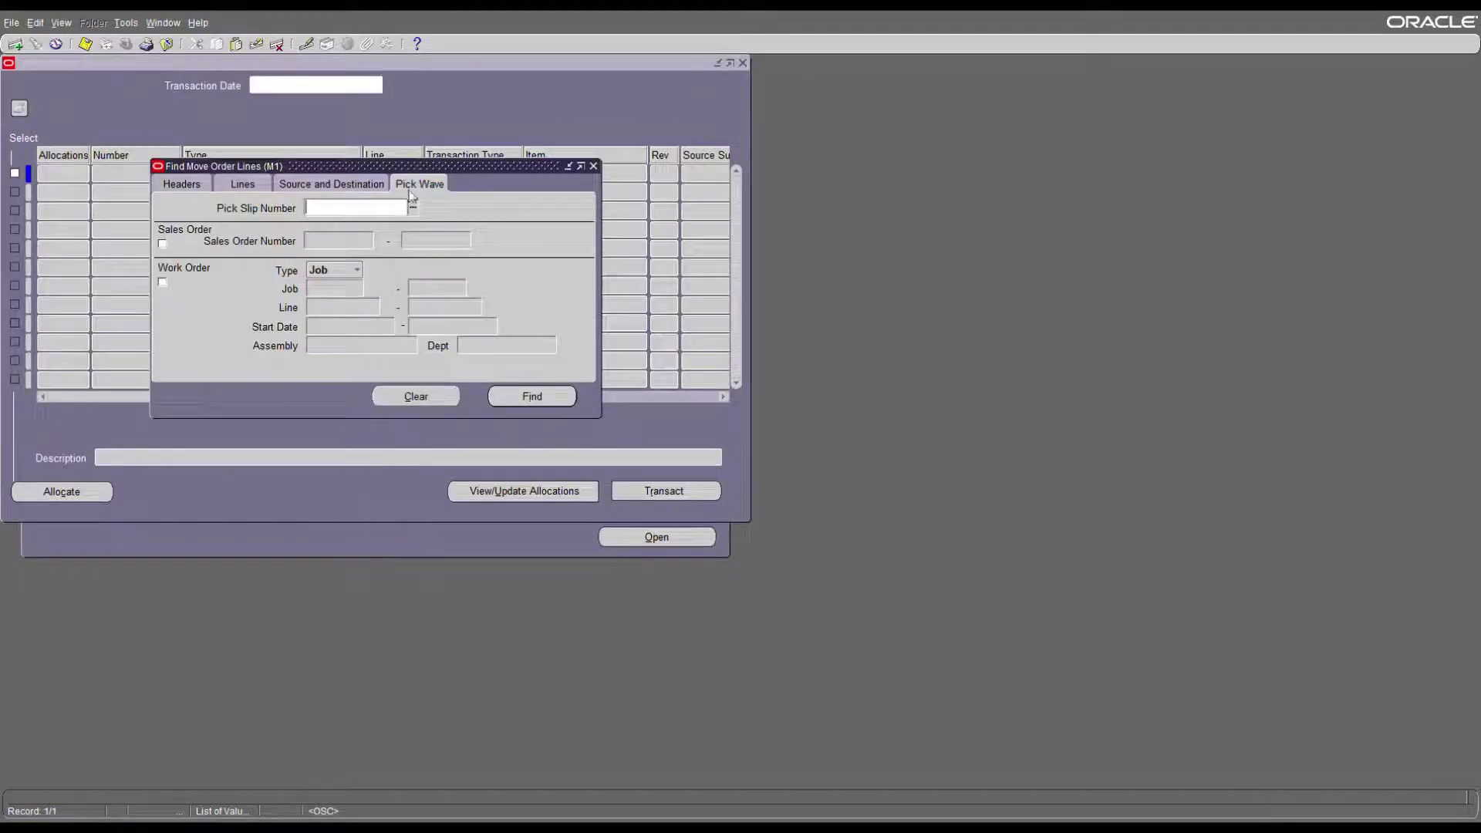
pyautogui.click(163, 243)
pyautogui.click(321, 243)
pyautogui.write('%69716')
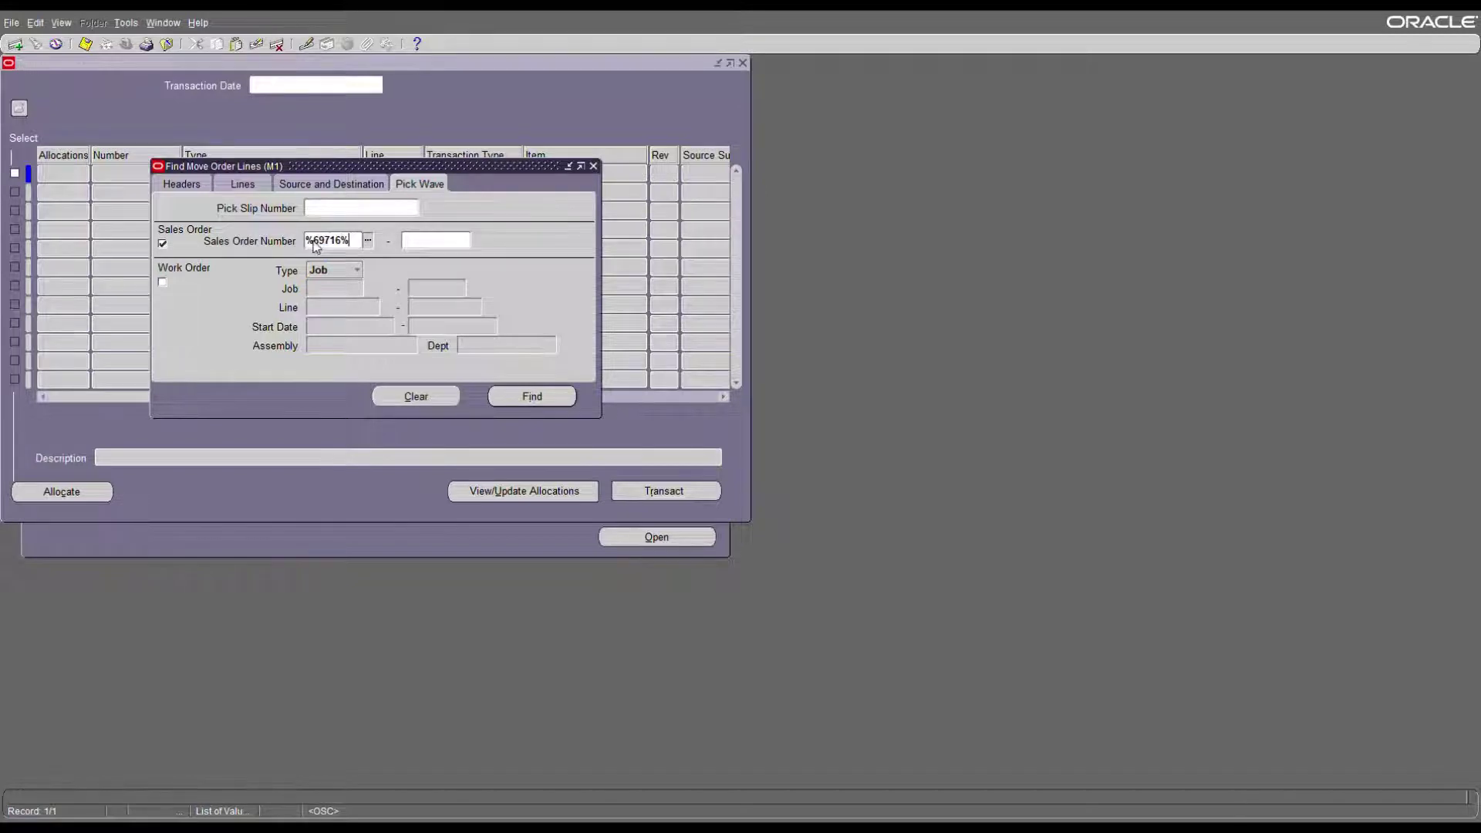
pyautogui.write('%')
pyautogui.press('Tab')
pyautogui.click(550, 401)
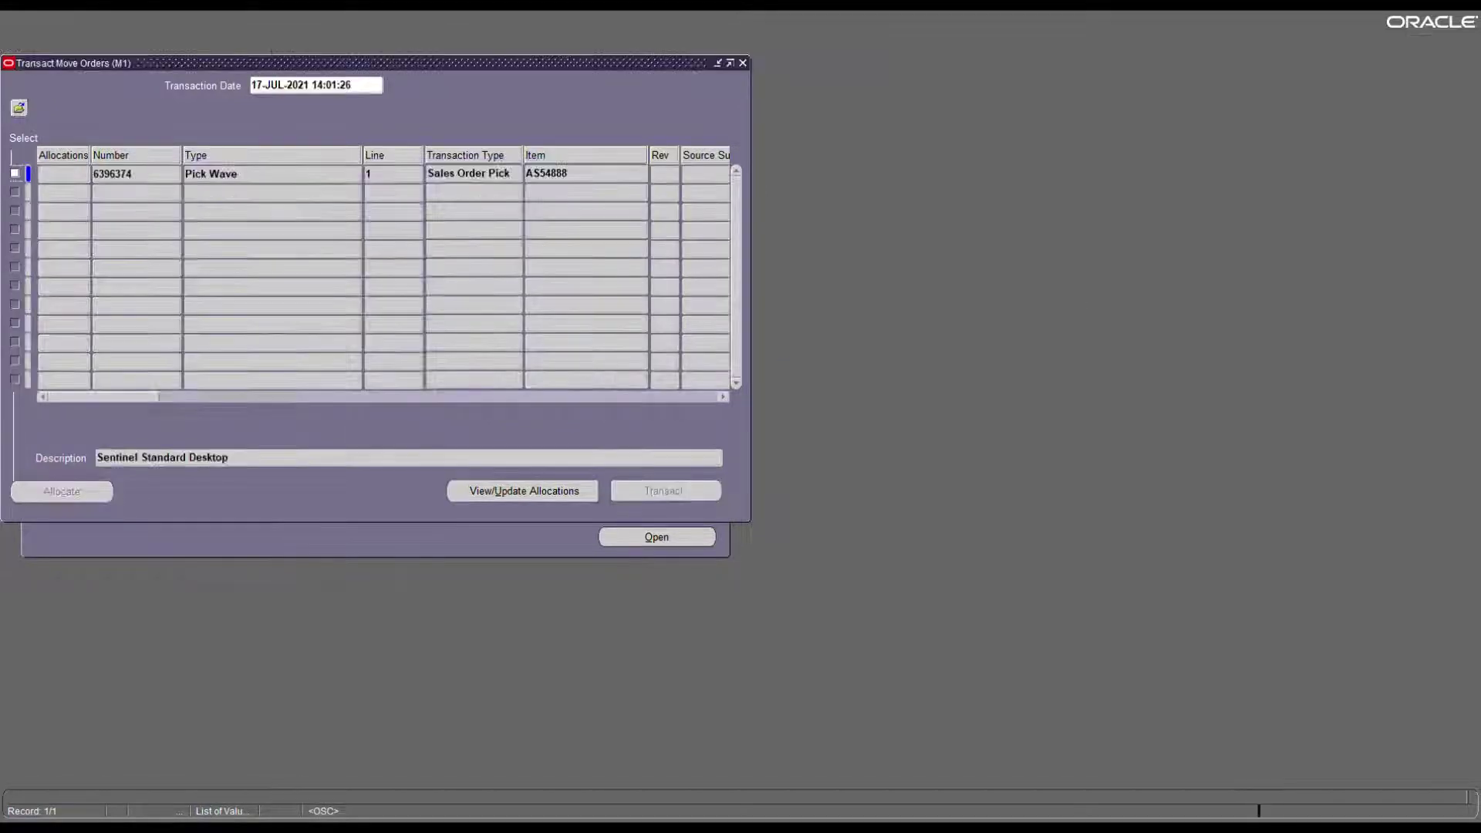
# - Transact move order 6396374's line and acknowledge the confirmation messages
pyautogui.click(15, 172)
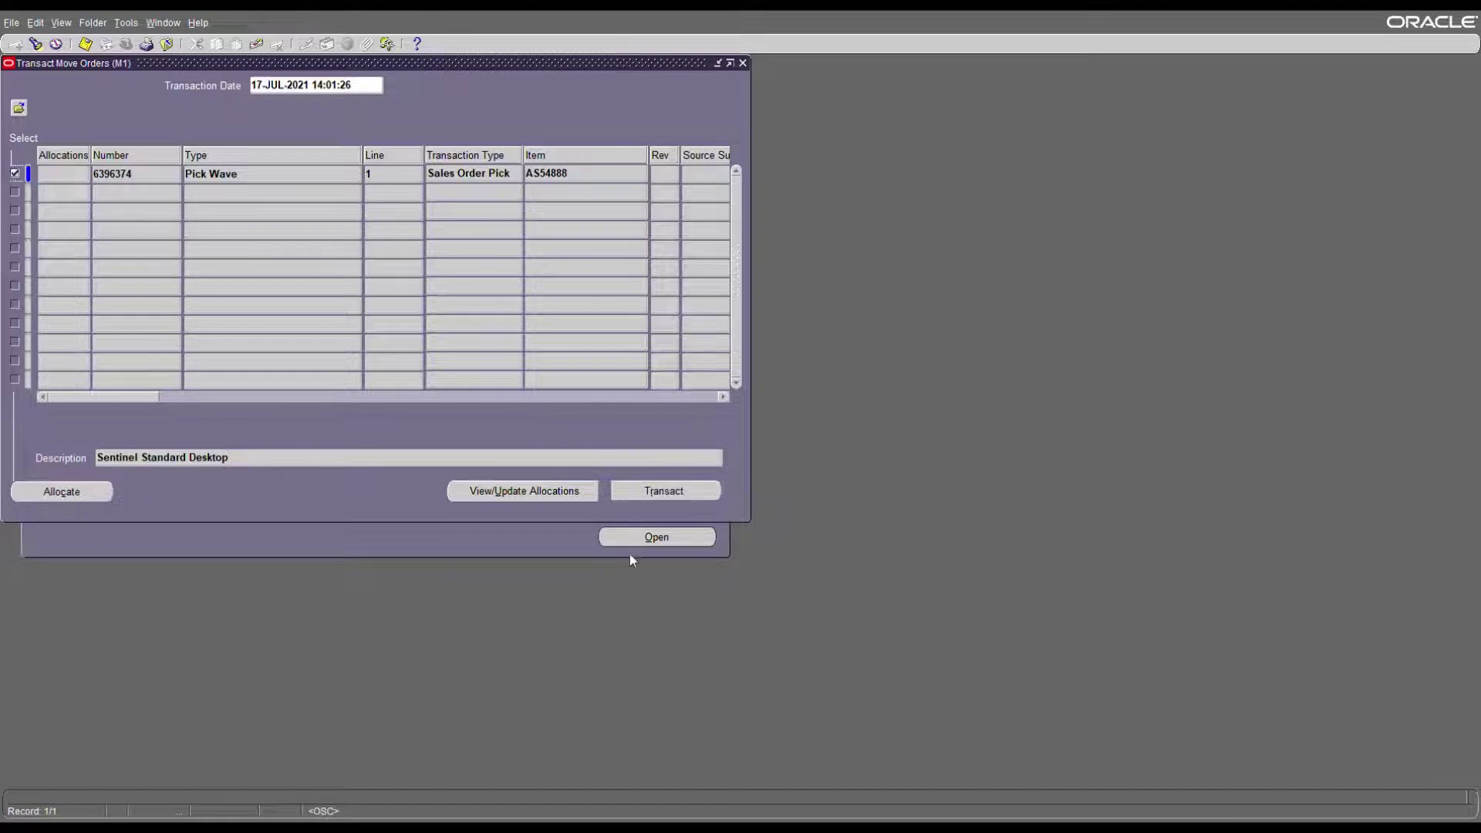
pyautogui.click(686, 495)
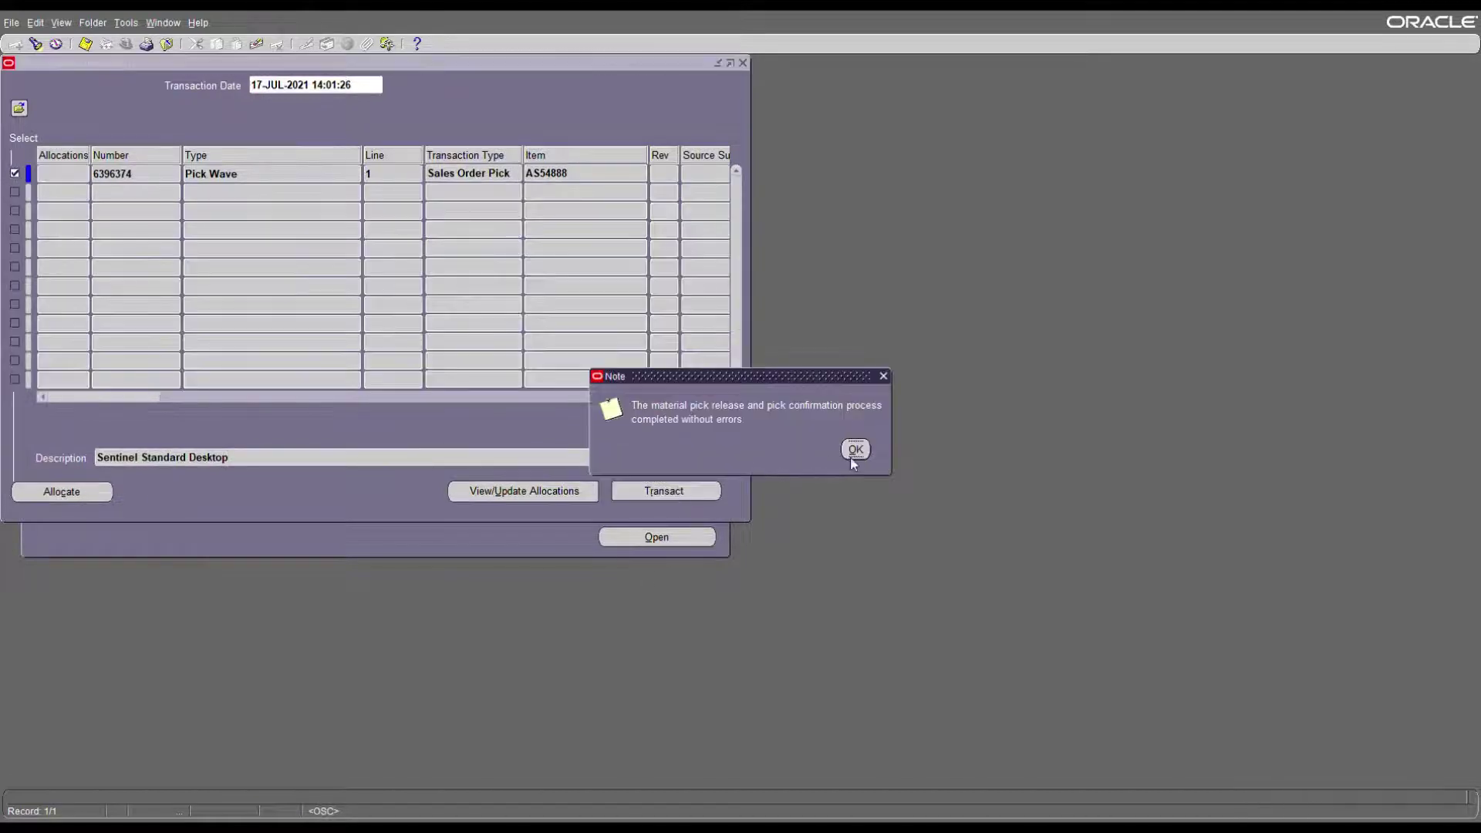
pyautogui.click(855, 451)
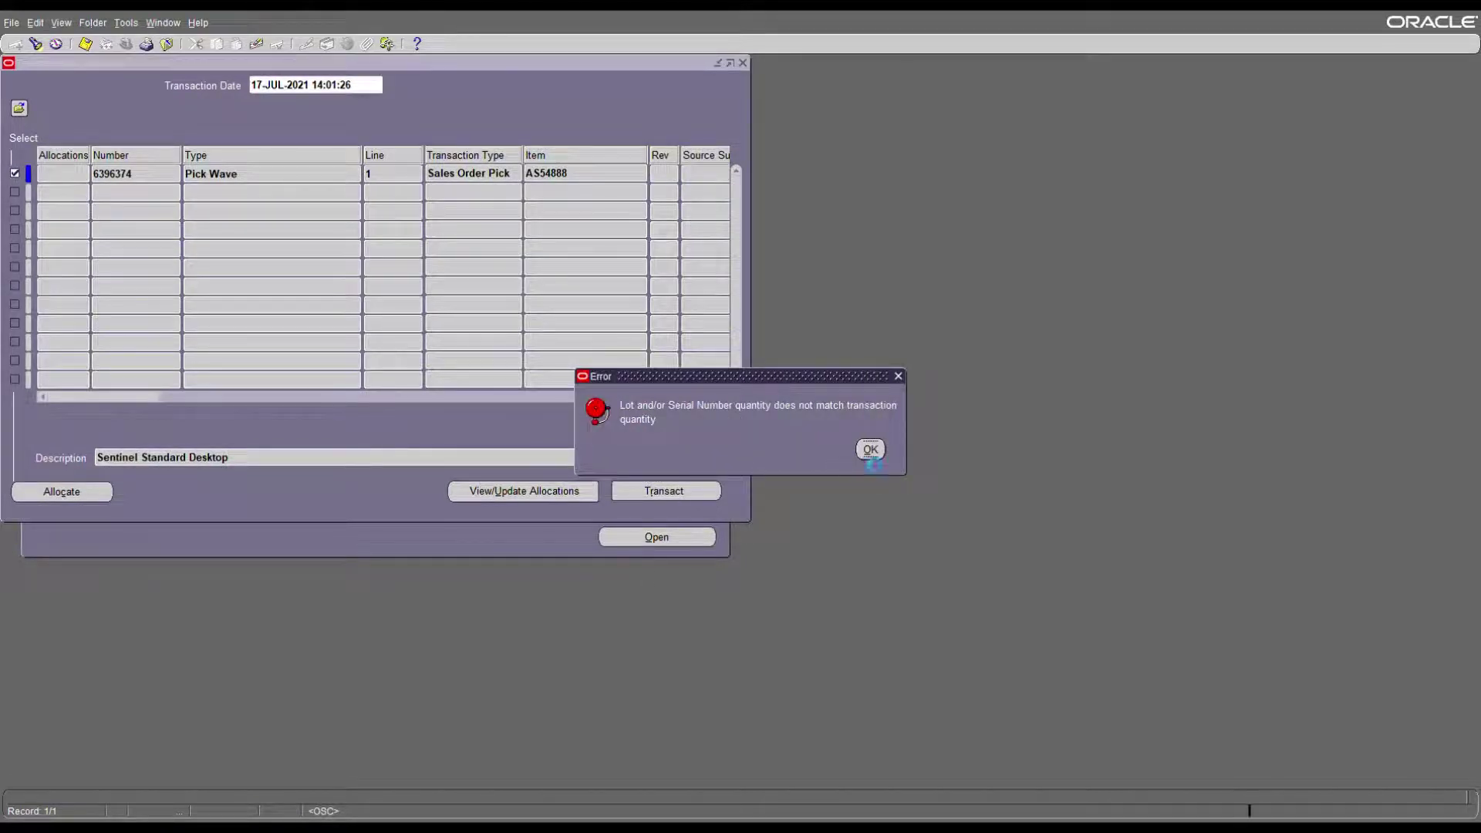
pyautogui.click(868, 454)
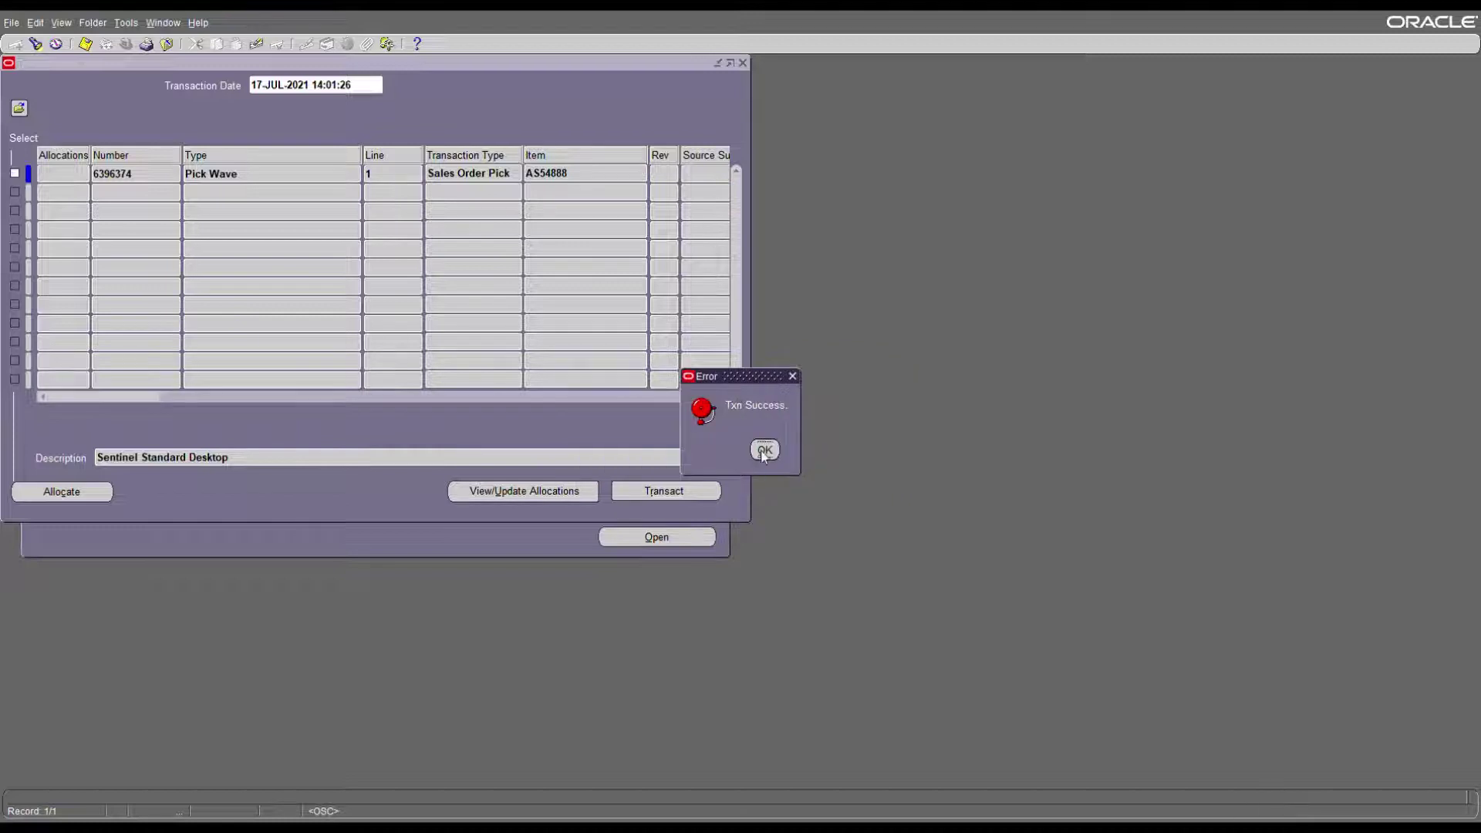
pyautogui.click(764, 452)
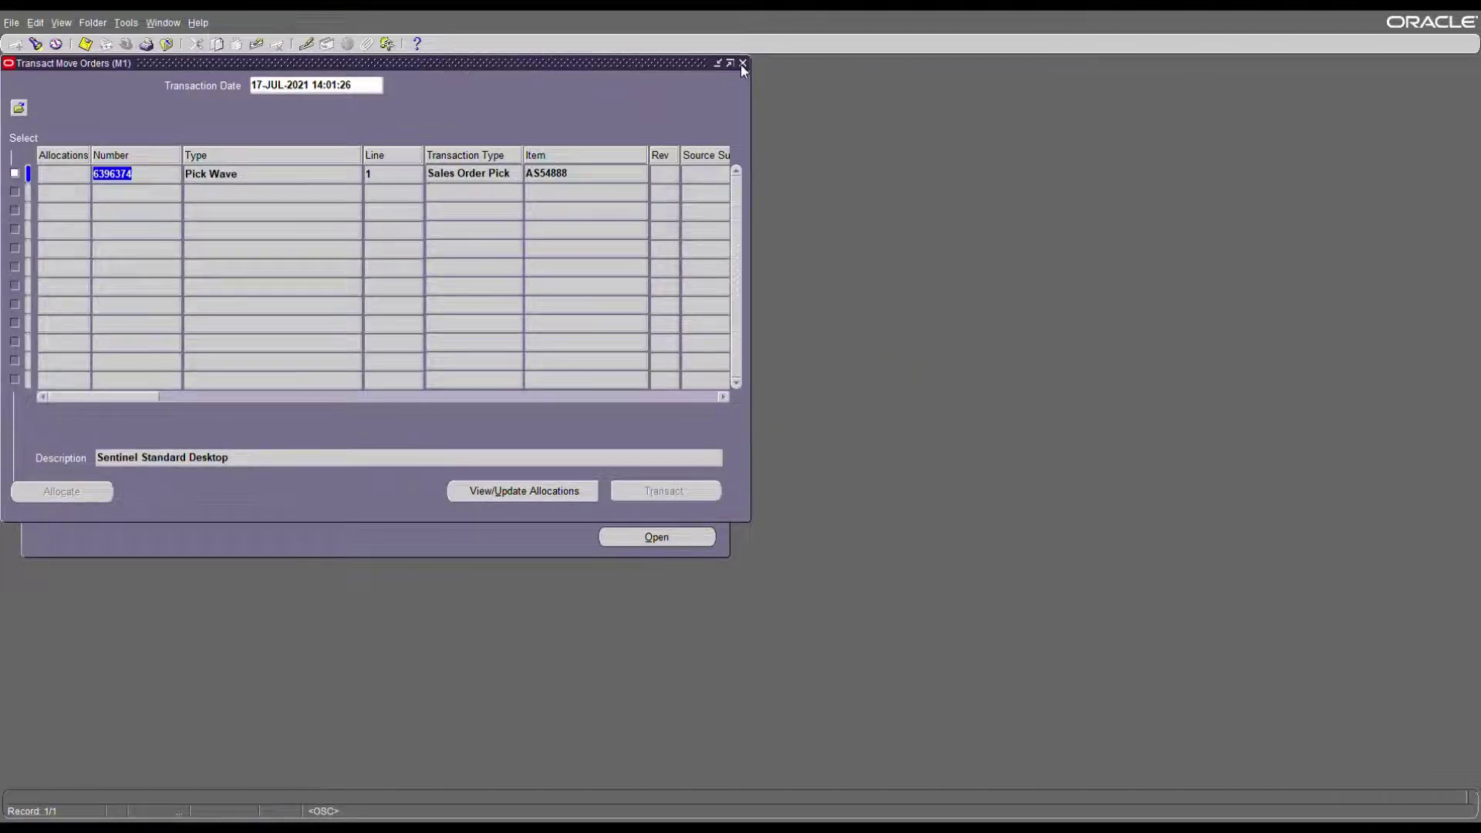
# - Re-run the pick wave search, save the changes, and close the move orders window
pyautogui.click(35, 44)
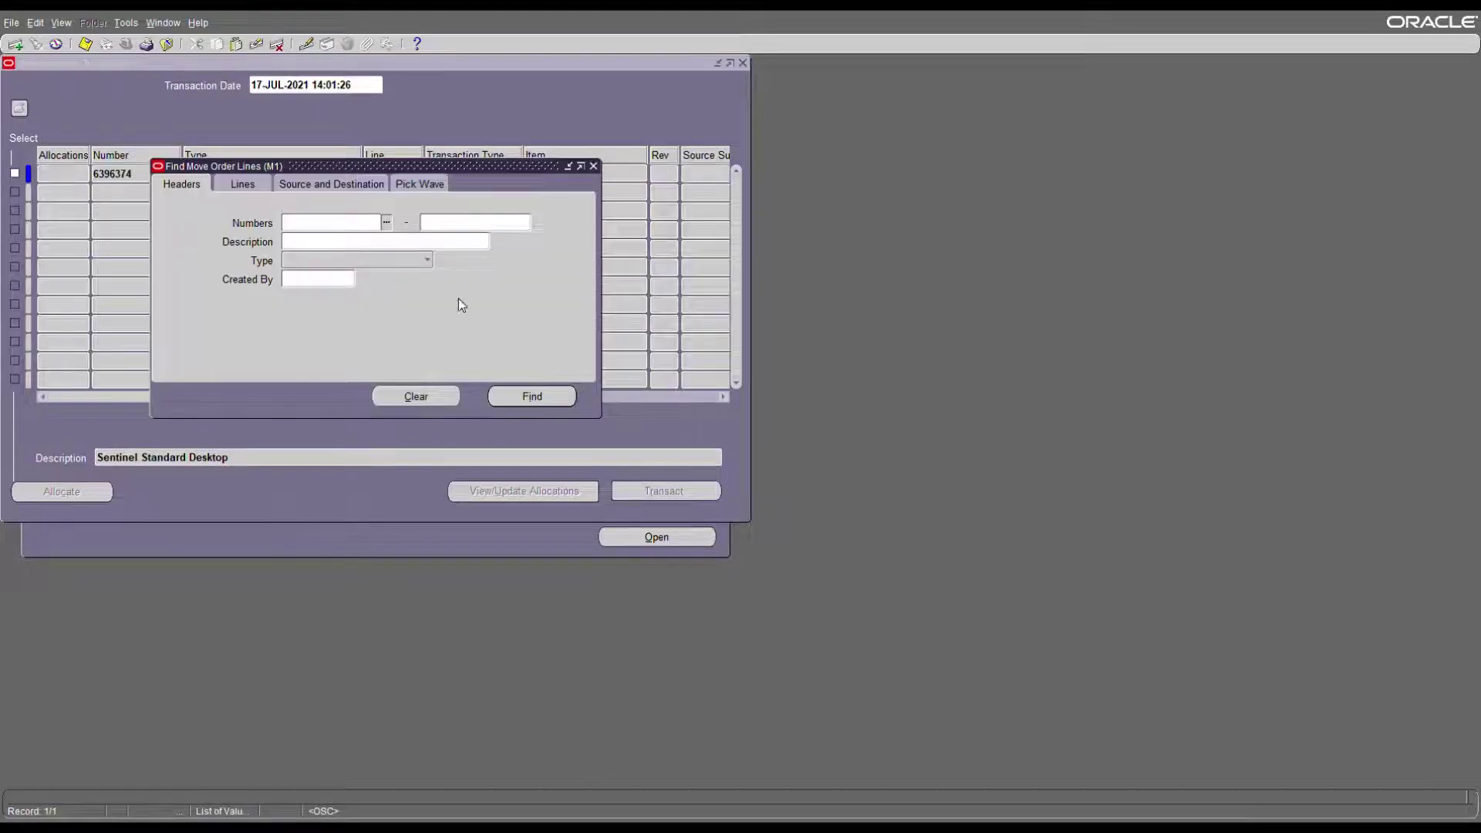
pyautogui.click(421, 185)
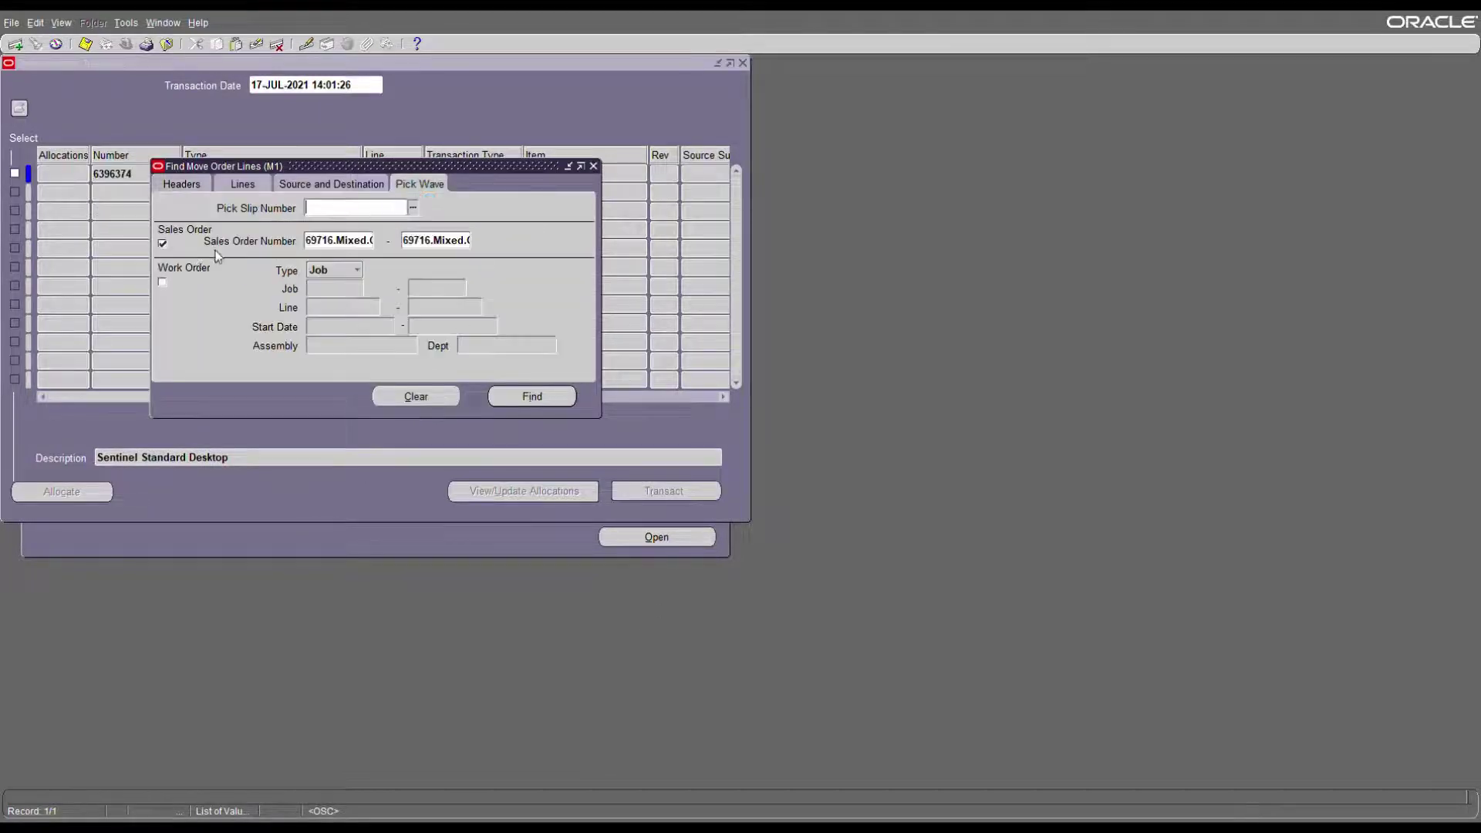
pyautogui.click(531, 397)
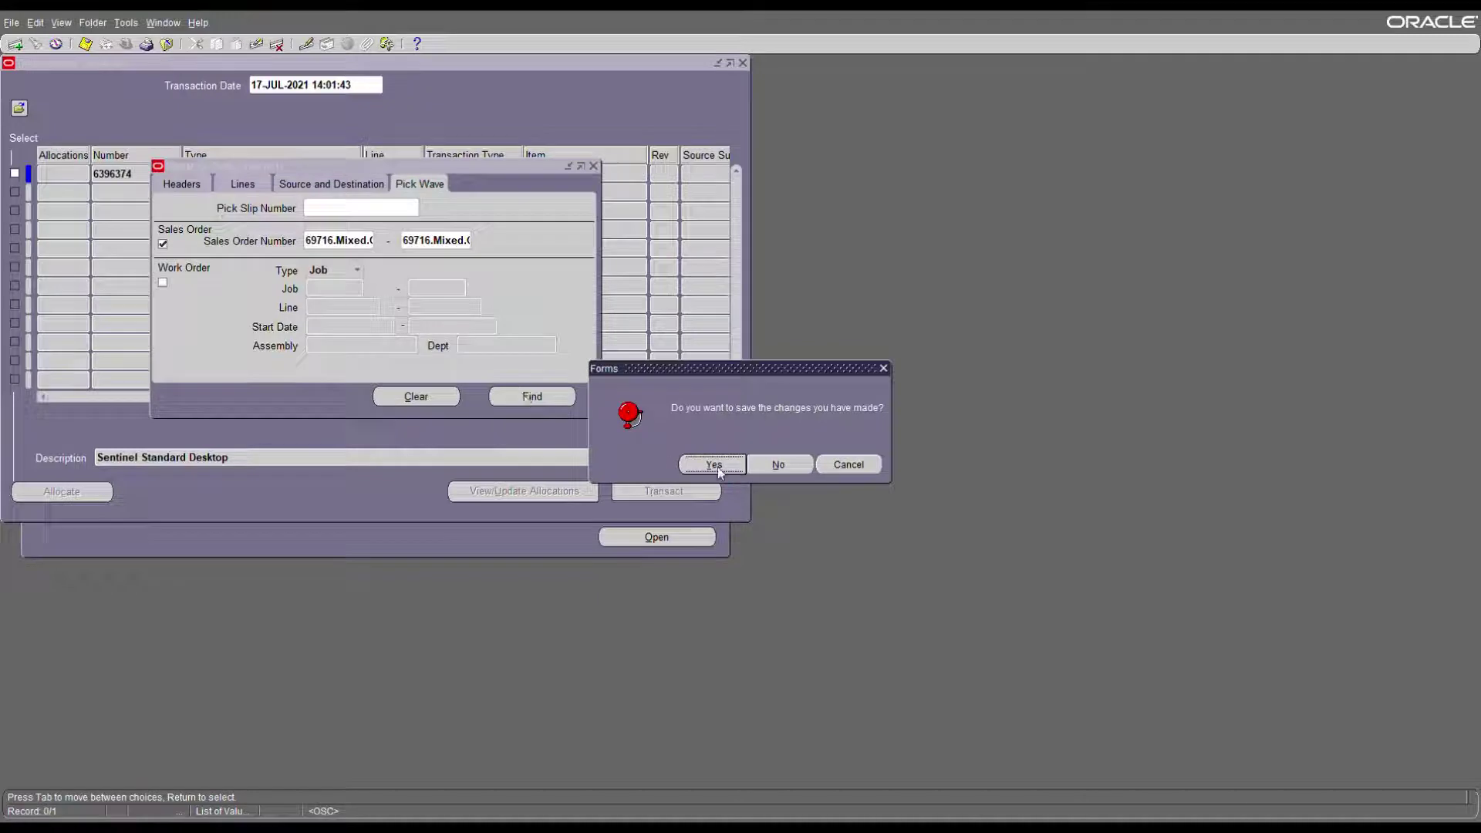
pyautogui.click(712, 464)
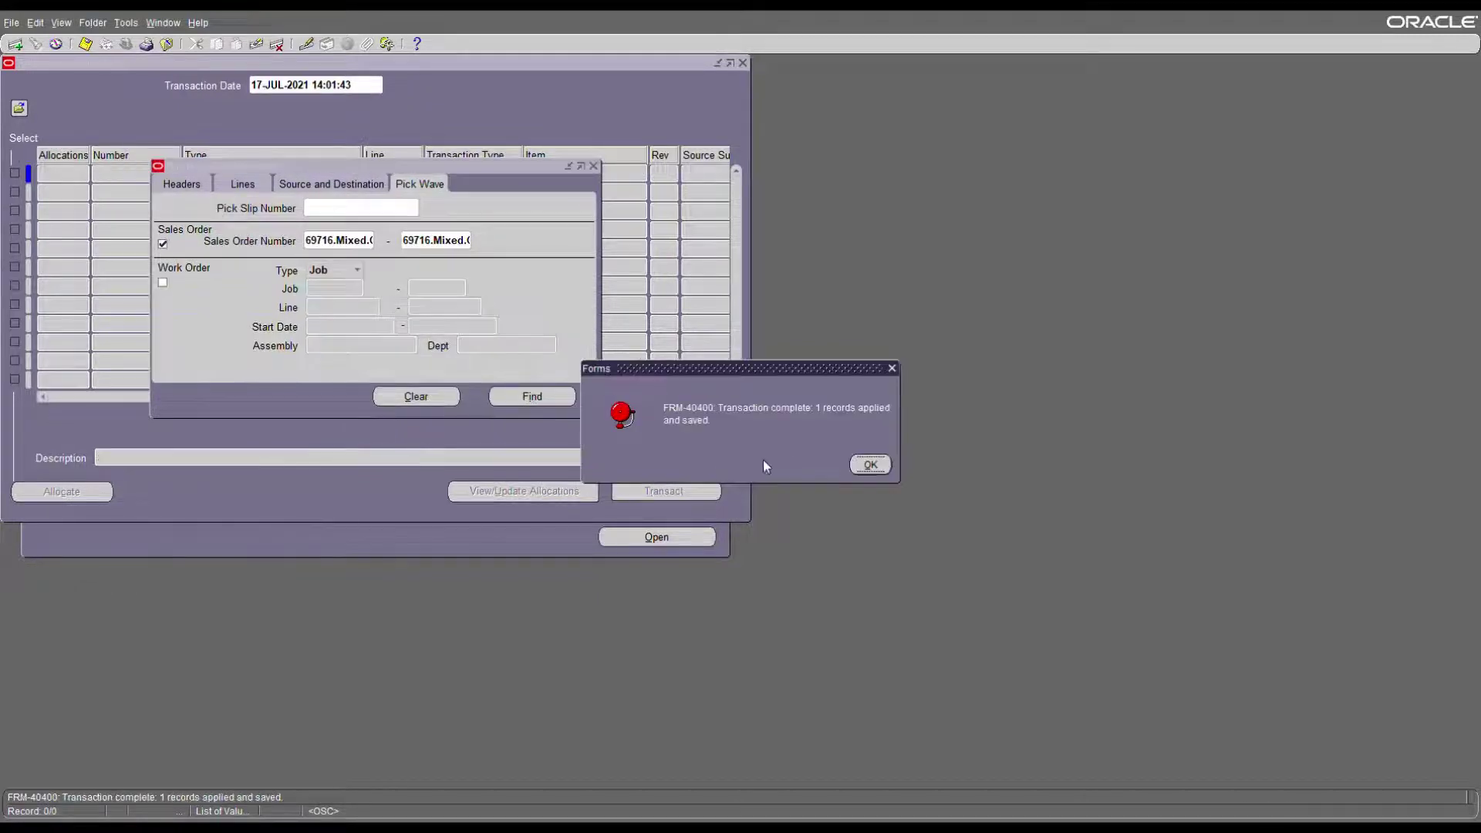
pyautogui.click(870, 464)
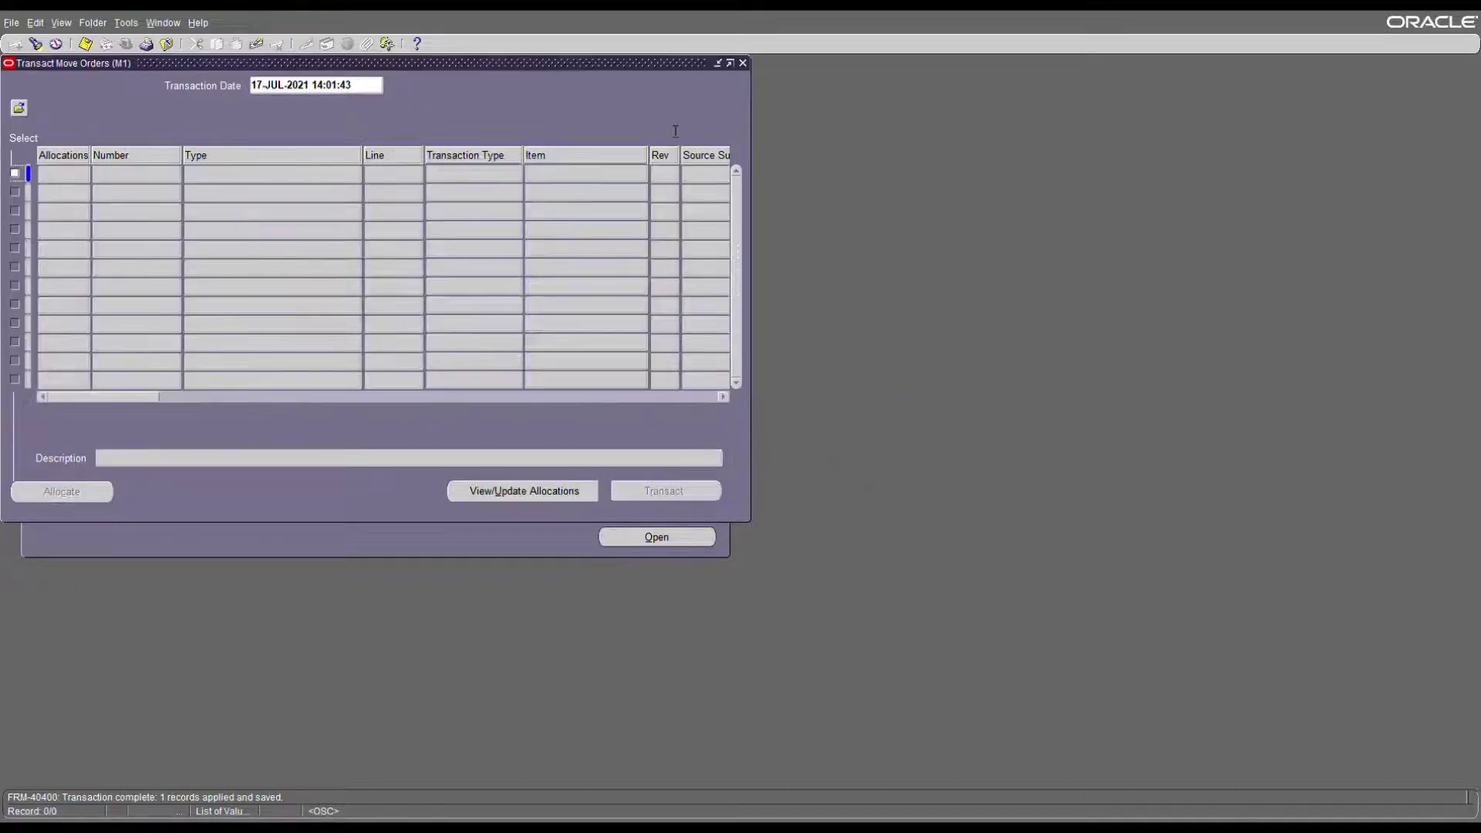
pyautogui.click(742, 63)
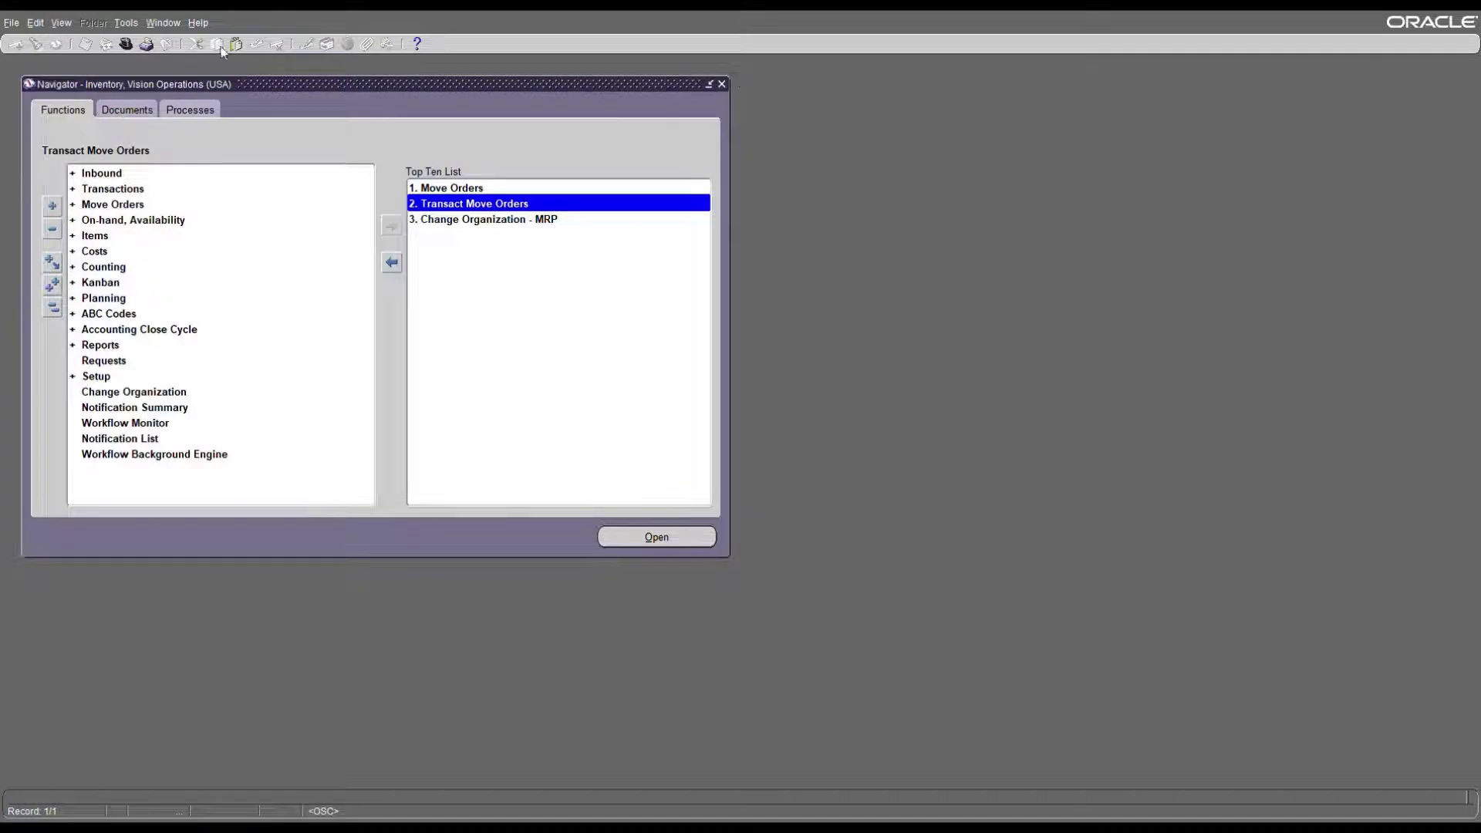
# - Switch to the Order Management Super User, Vision Operations (USA) responsibility
pyautogui.click(127, 45)
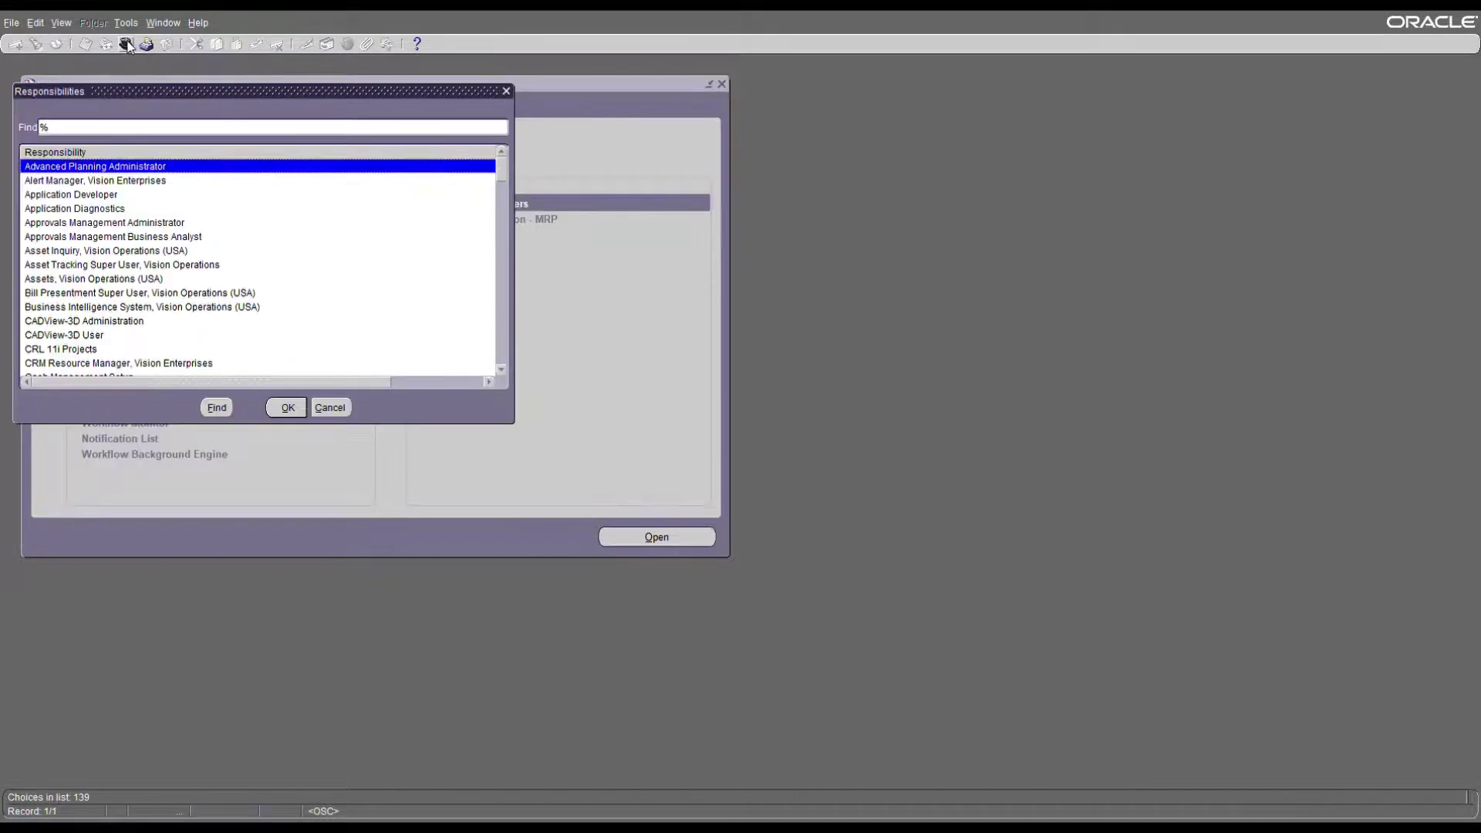
pyautogui.write('o')
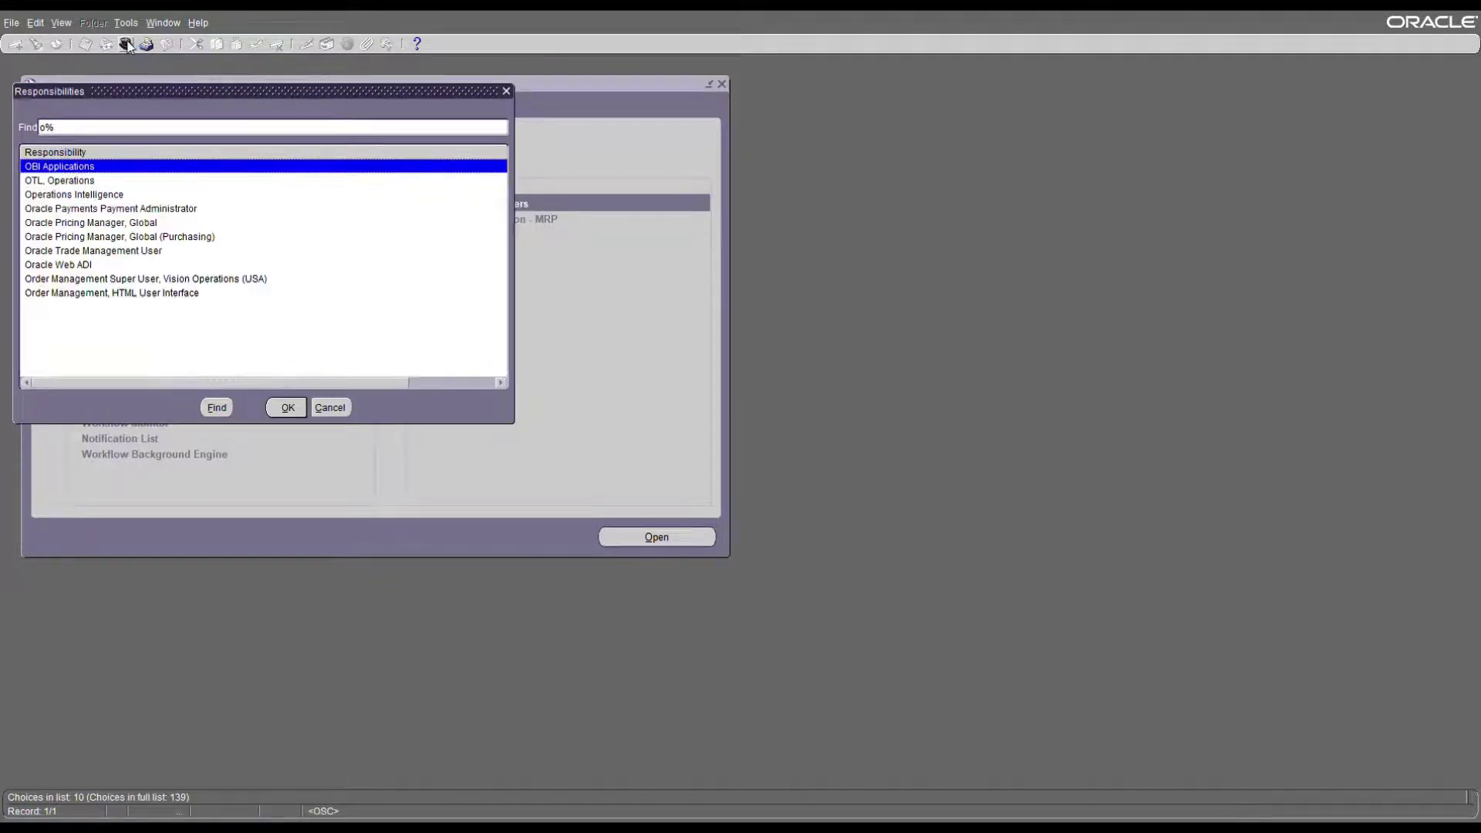
pyautogui.write('r')
pyautogui.press('Down')
pyautogui.press('Down')
pyautogui.press('Down')
pyautogui.press('Down')
pyautogui.press('Down')
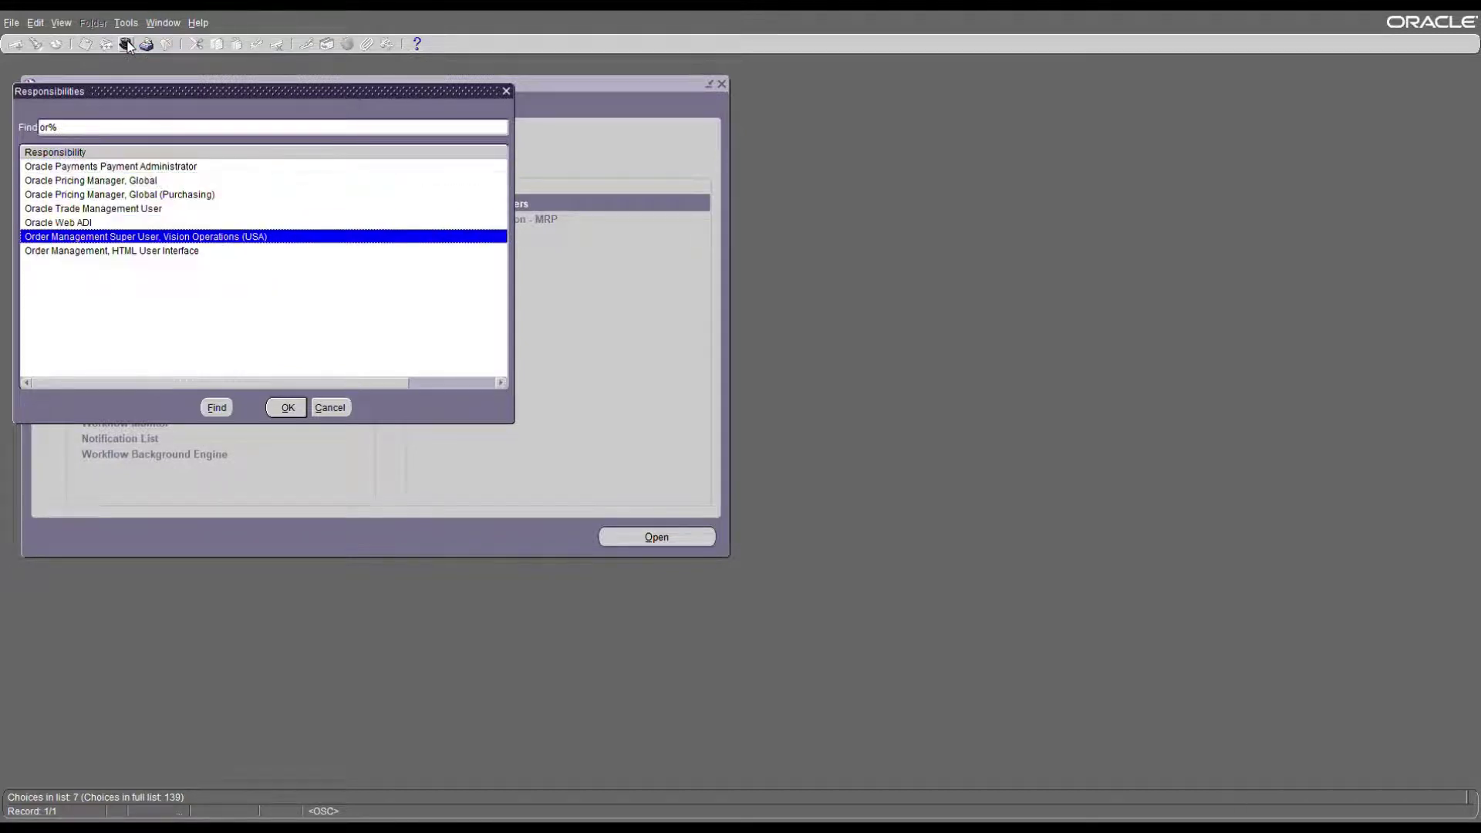
pyautogui.press('Return')
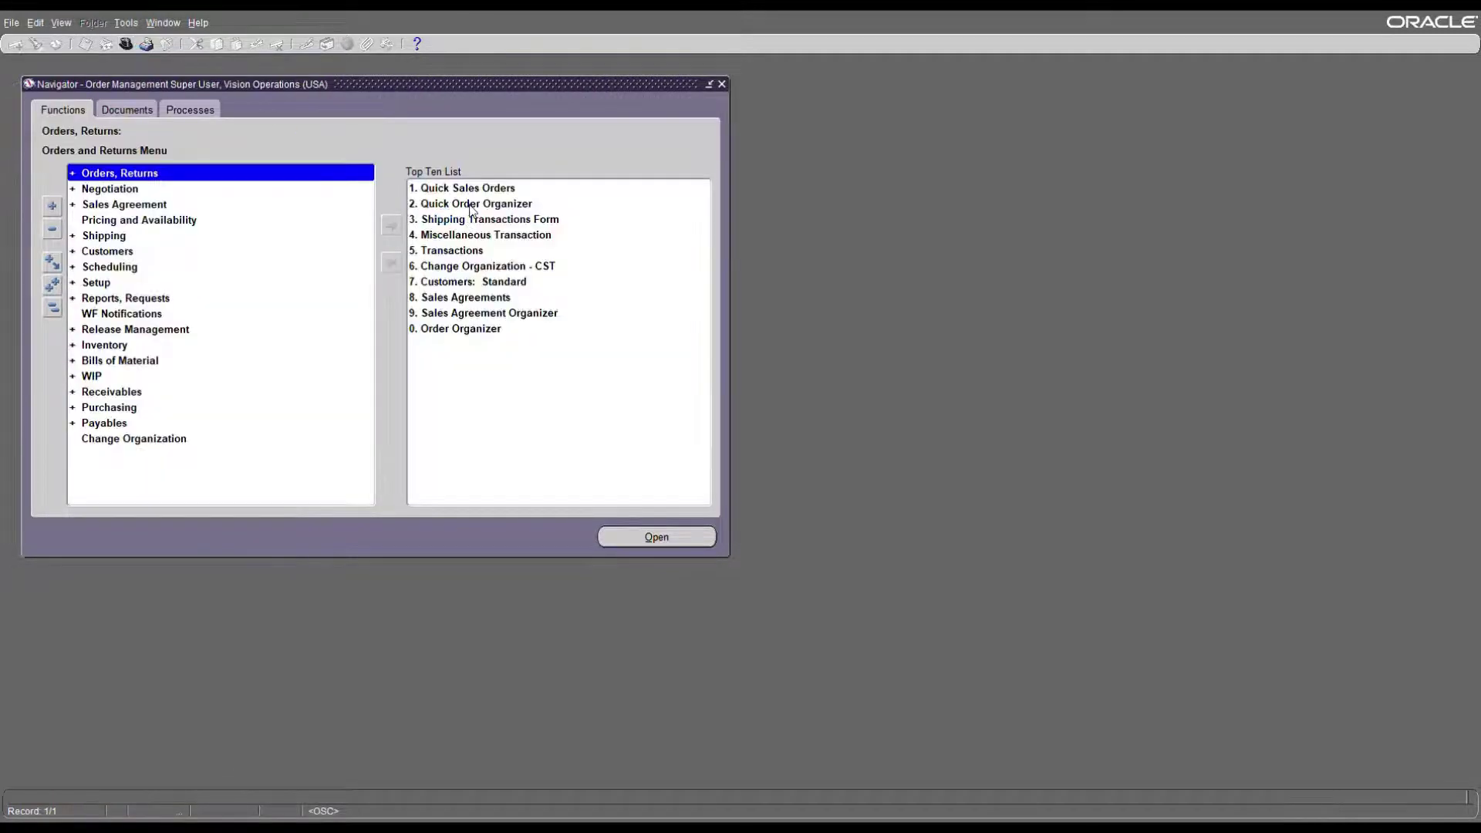
# - Open the Order Organizer, then launch the Shipping Transactions Form from the Navigator
pyautogui.doubleClick(148, 177)
pyautogui.doubleClick(147, 205)
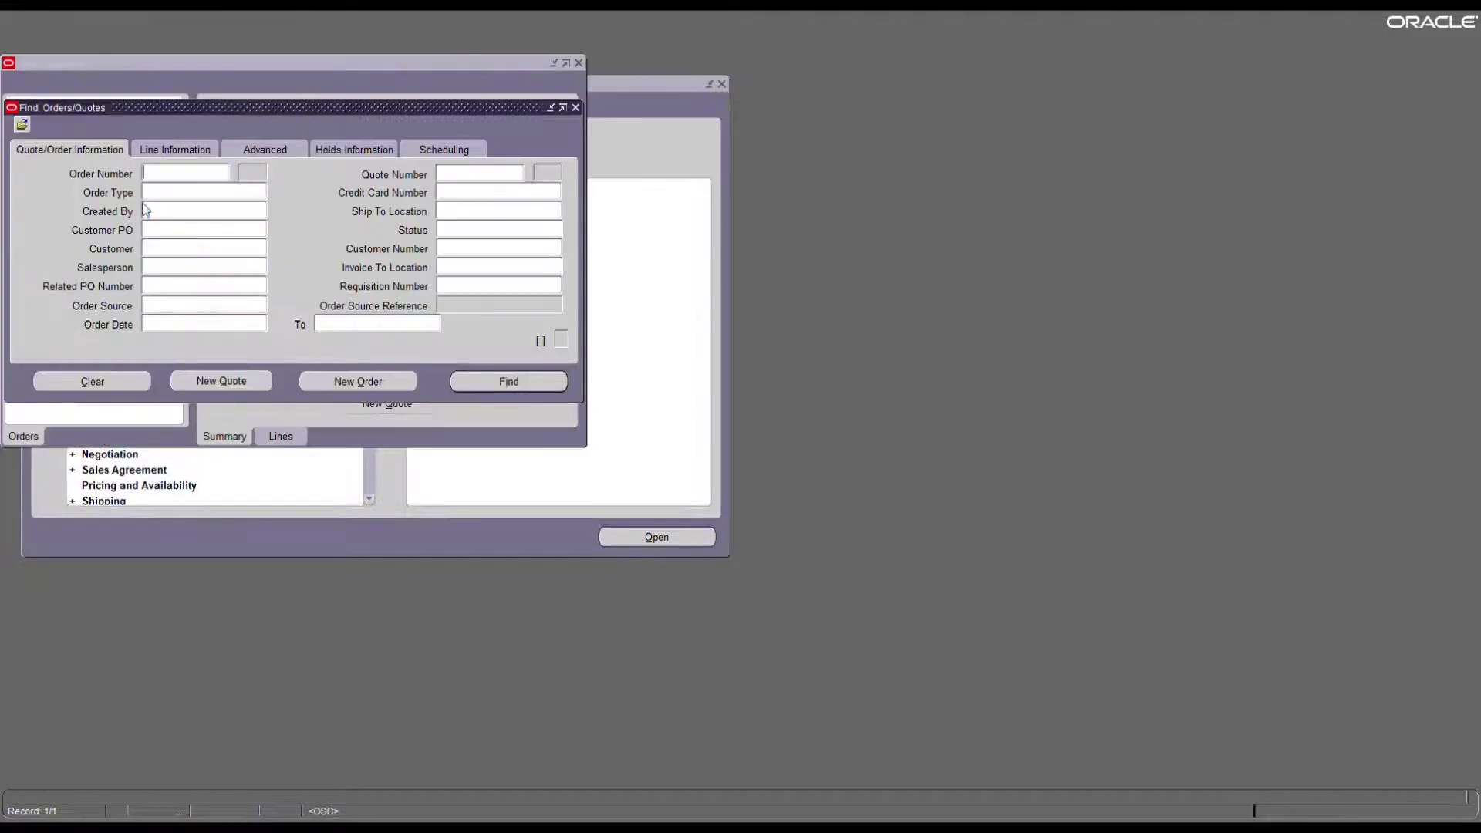
pyautogui.click(690, 173)
pyautogui.click(506, 222)
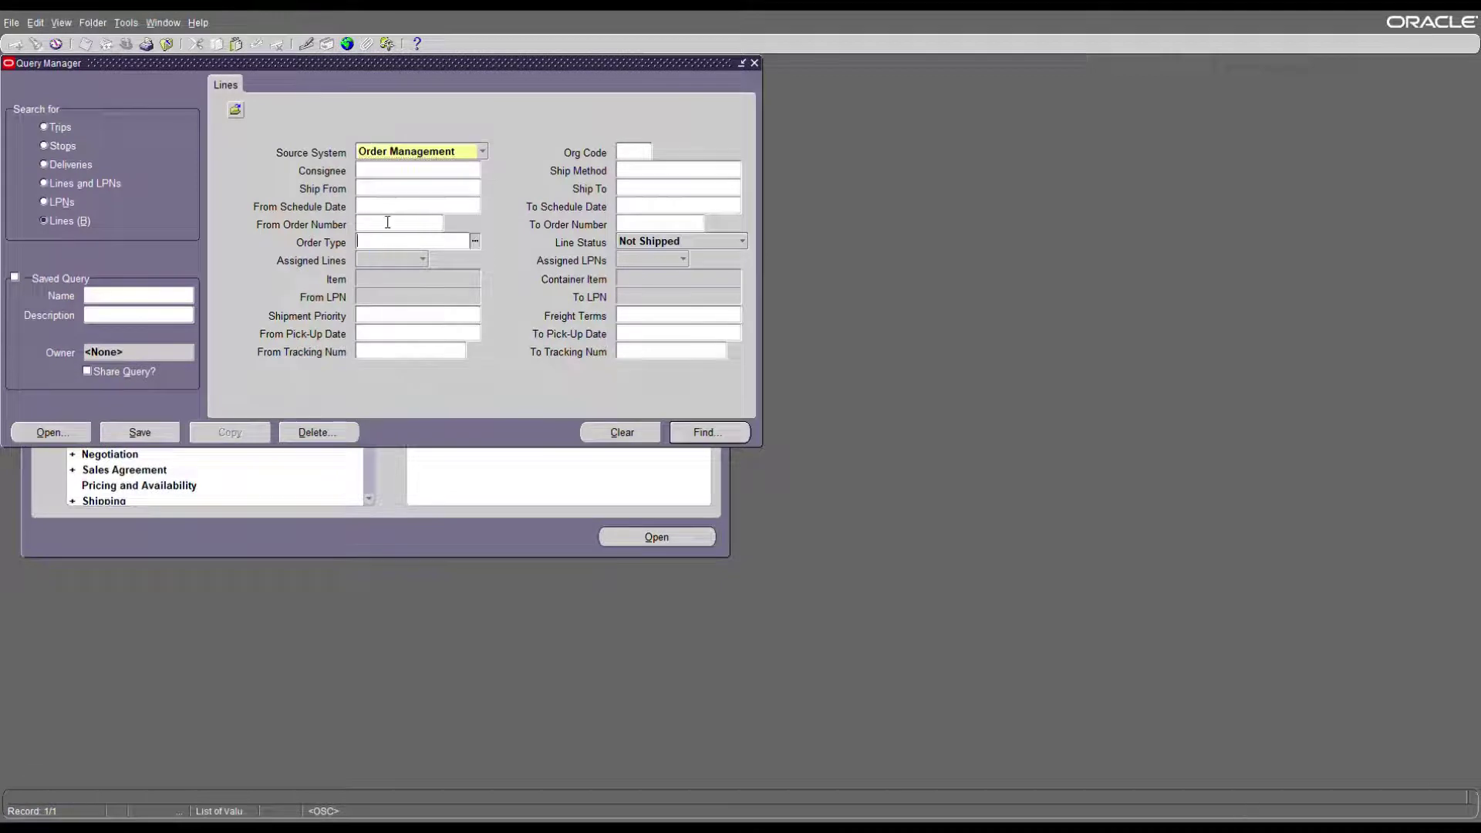
# - Query order 69716's shipping line and check its Staged/Pick Confirm status and next step
pyautogui.click(390, 224)
pyautogui.write('69716')
pyautogui.press('Tab')
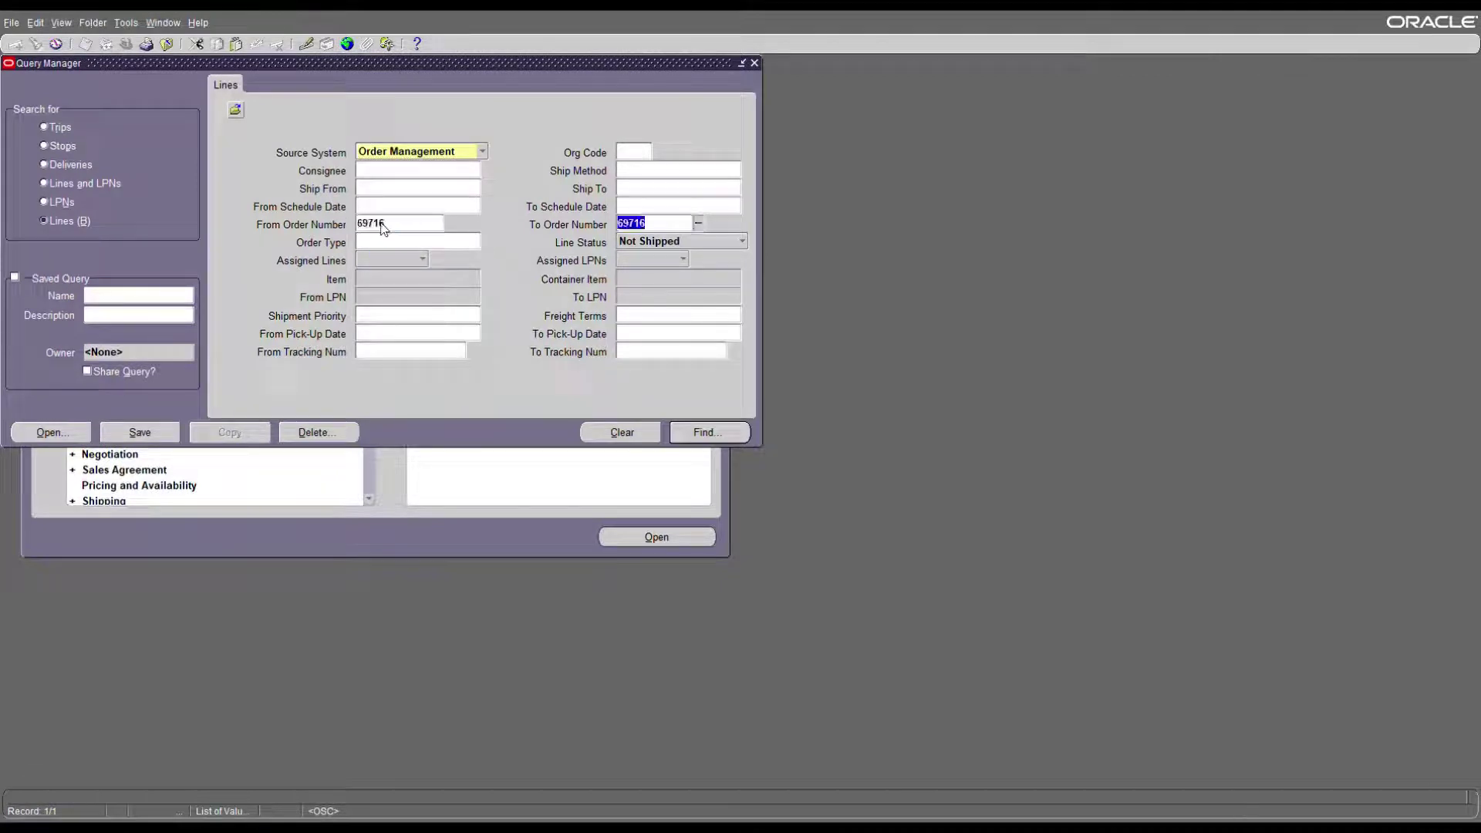
pyautogui.click(716, 432)
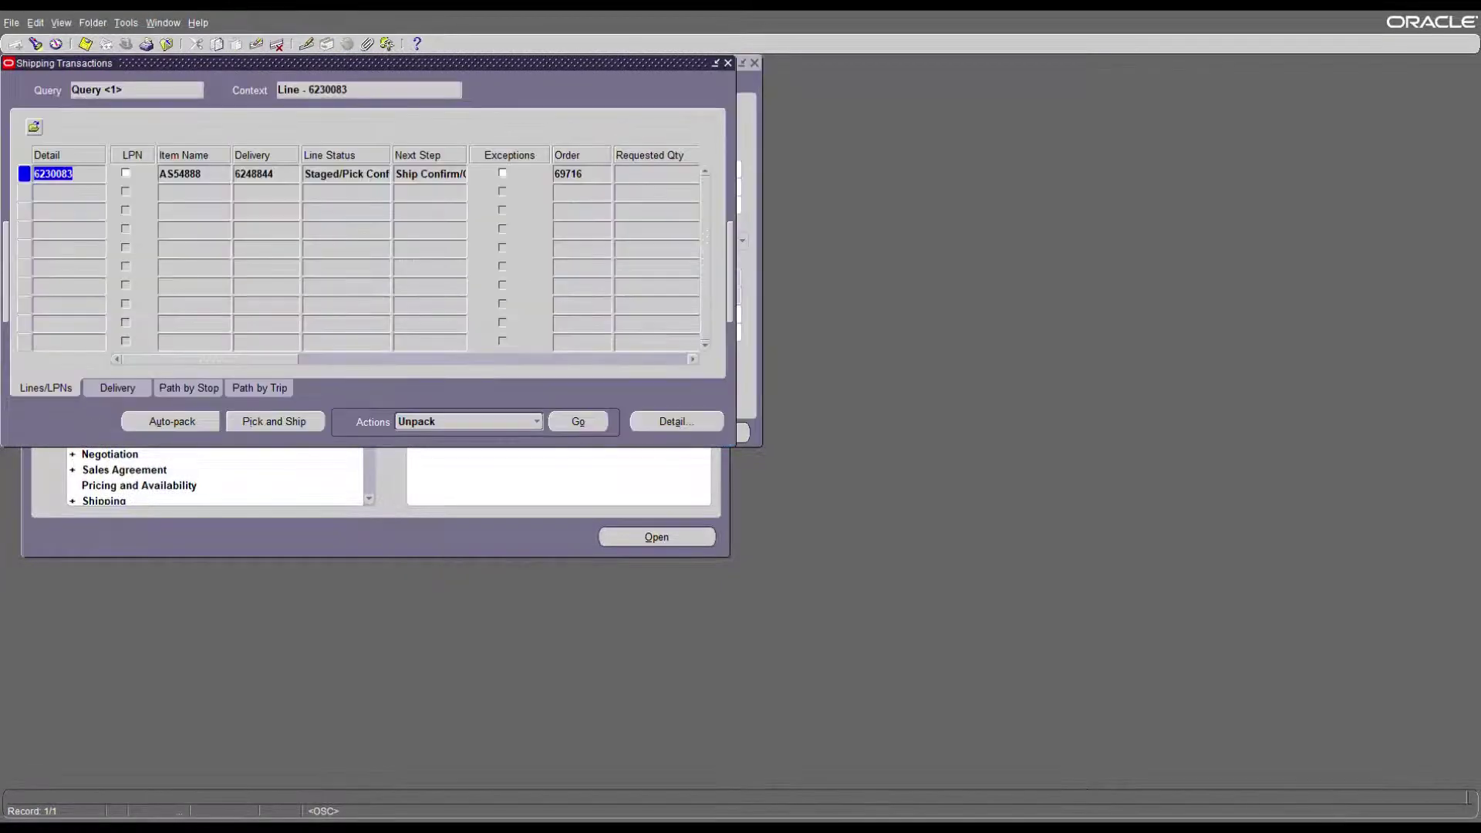
pyautogui.click(363, 178)
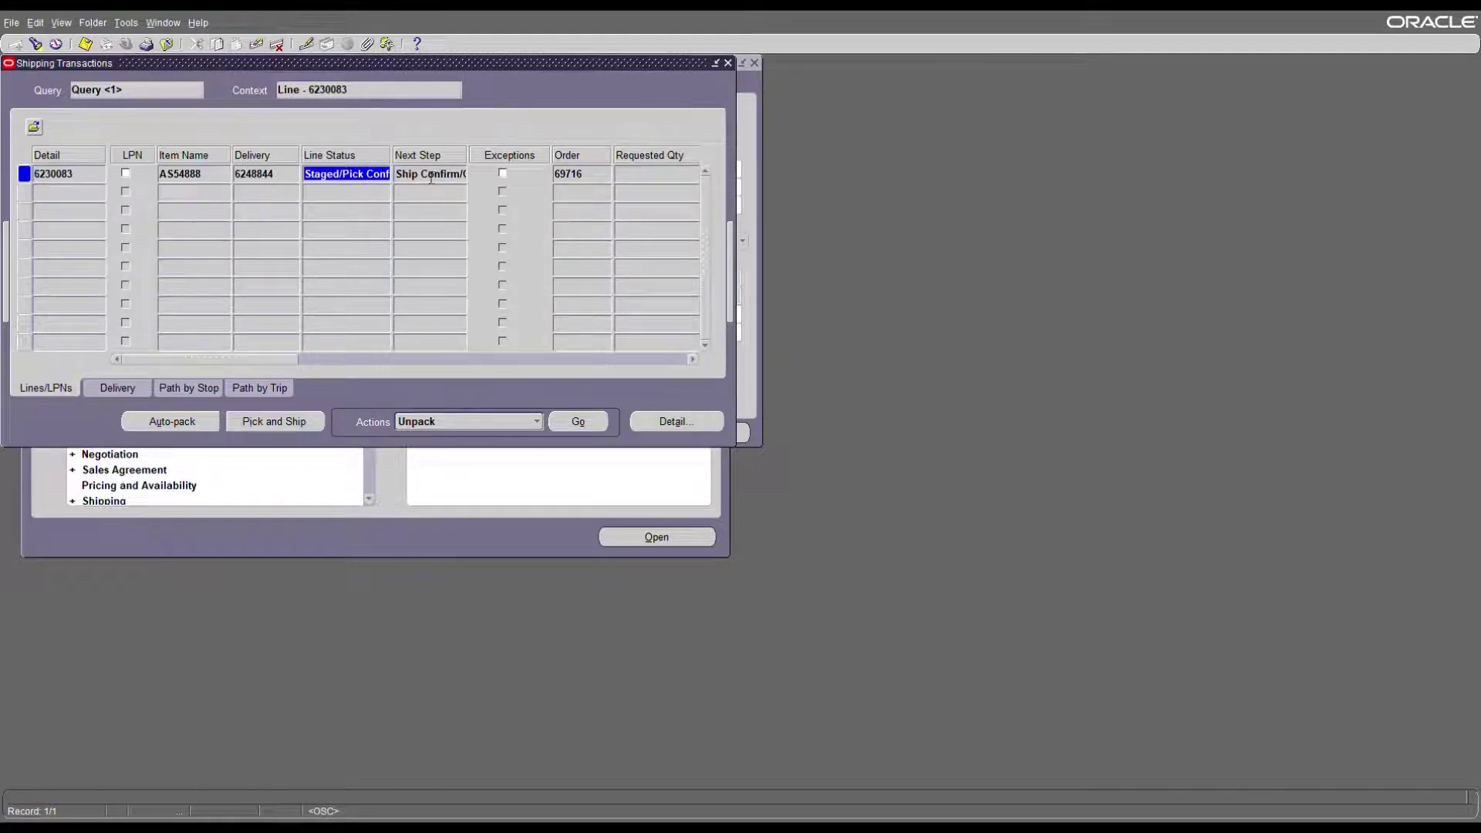
pyautogui.moveTo(431, 177); pyautogui.dragTo(507, 179)
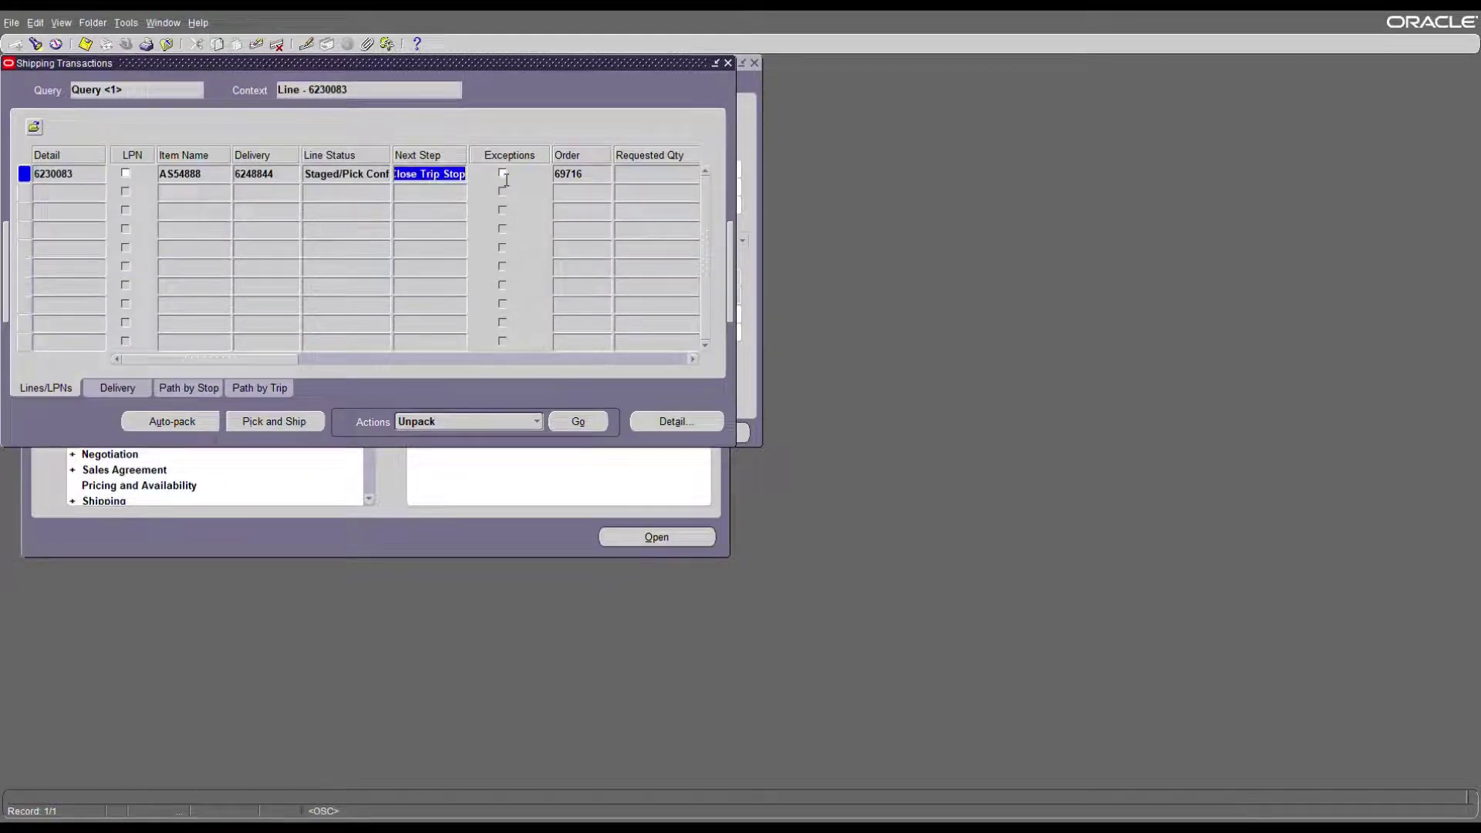
# - Ship-confirm delivery 6248844 with the Auto Ship settings and acknowledge the confirmation
pyautogui.click(118, 394)
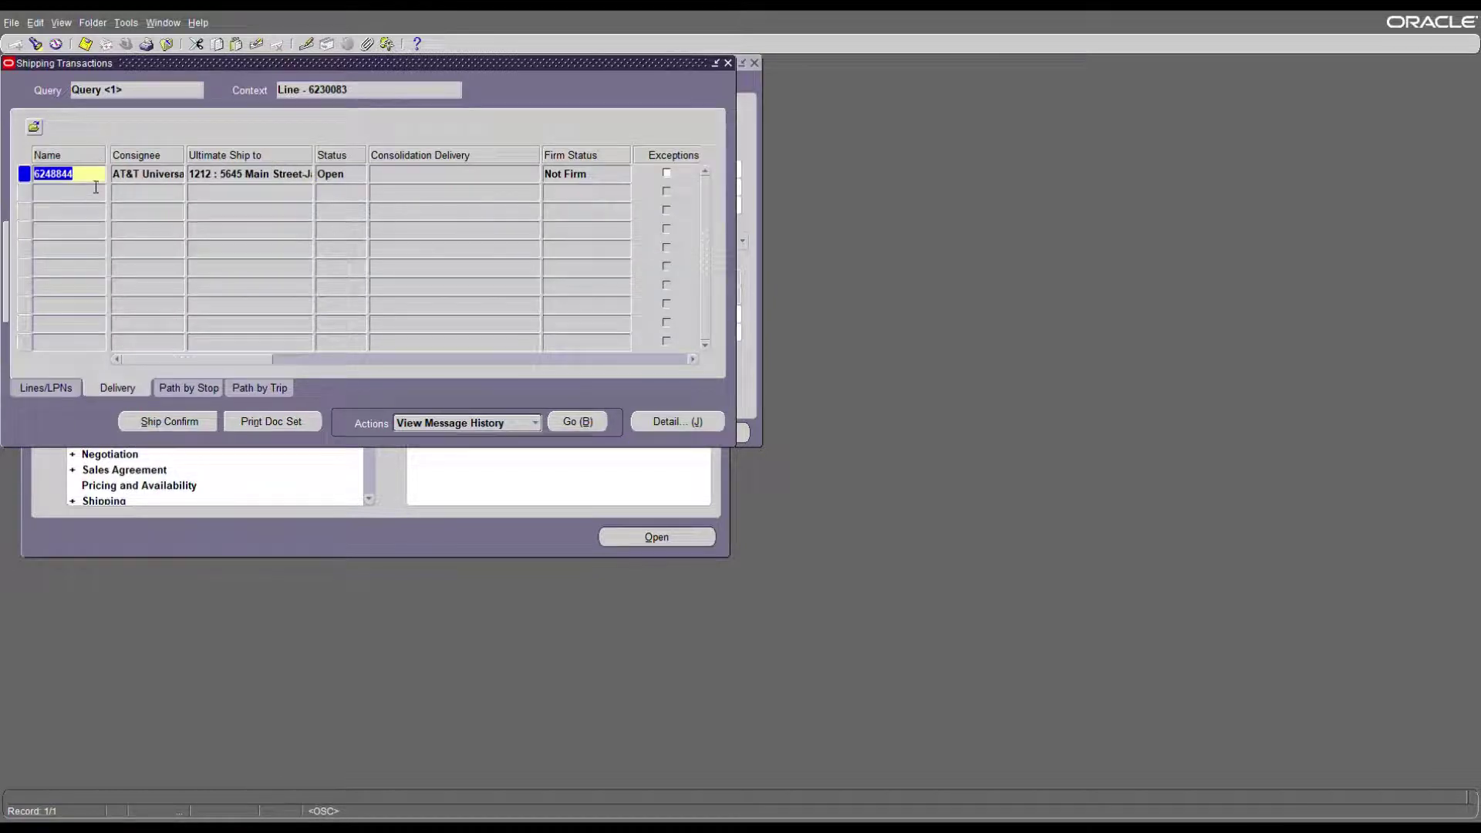
pyautogui.click(161, 421)
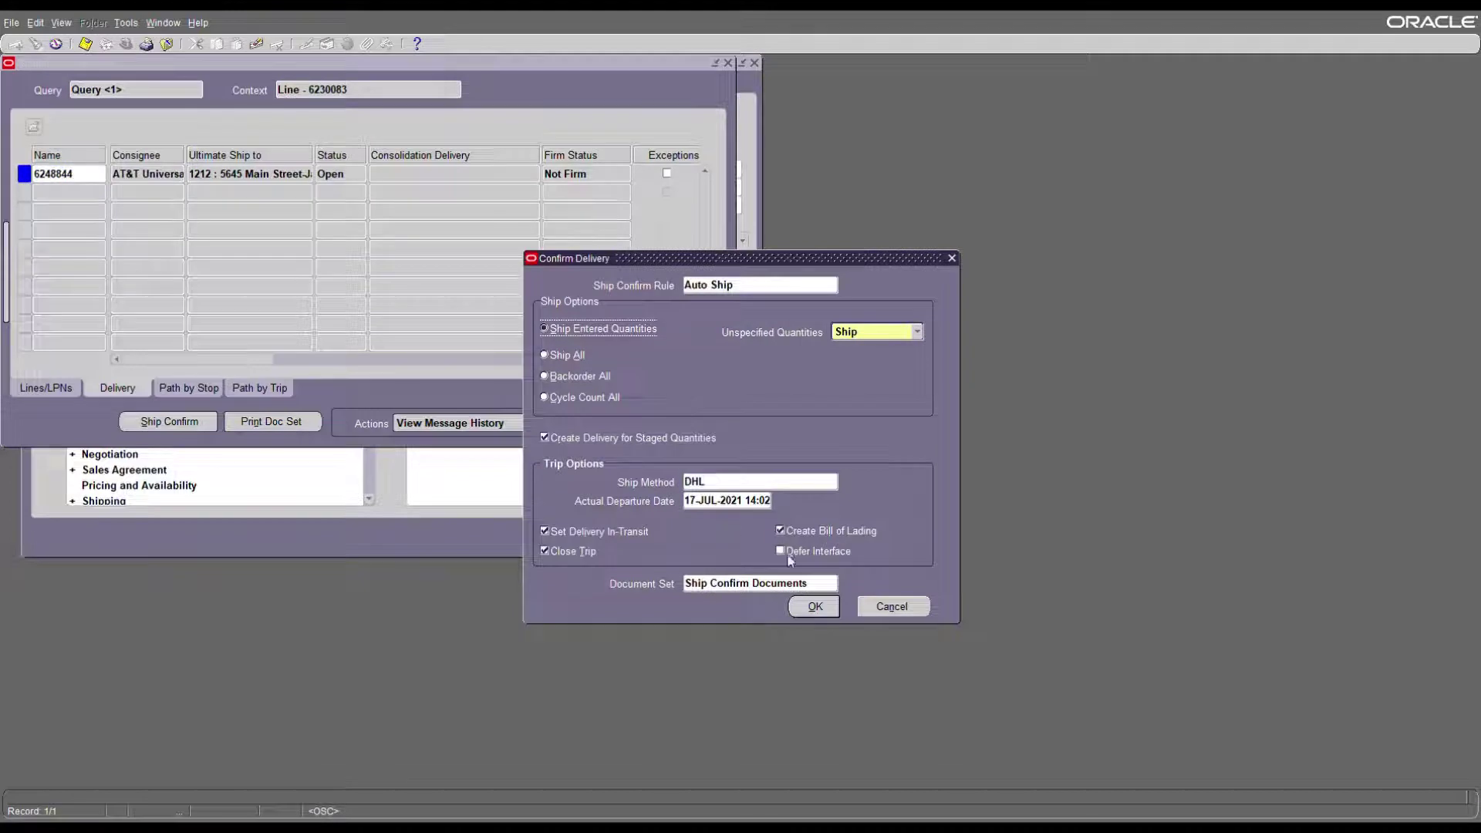
pyautogui.click(815, 608)
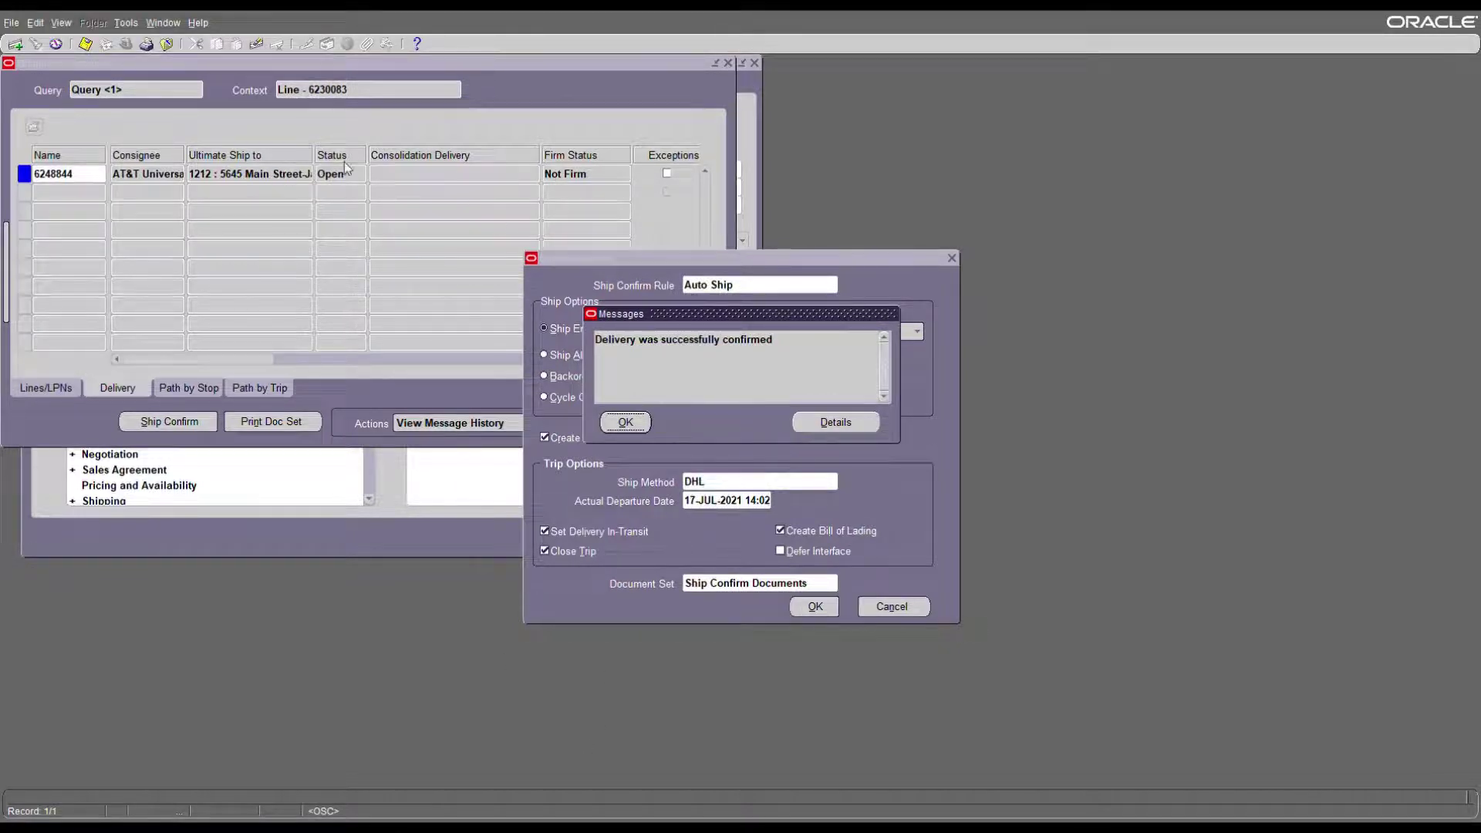
pyautogui.click(623, 422)
pyautogui.moveTo(304, 63); pyautogui.dragTo(503, 100)
pyautogui.click(172, 26)
# - Find and open sales order 69716 through the Order Organizer
pyautogui.click(187, 98)
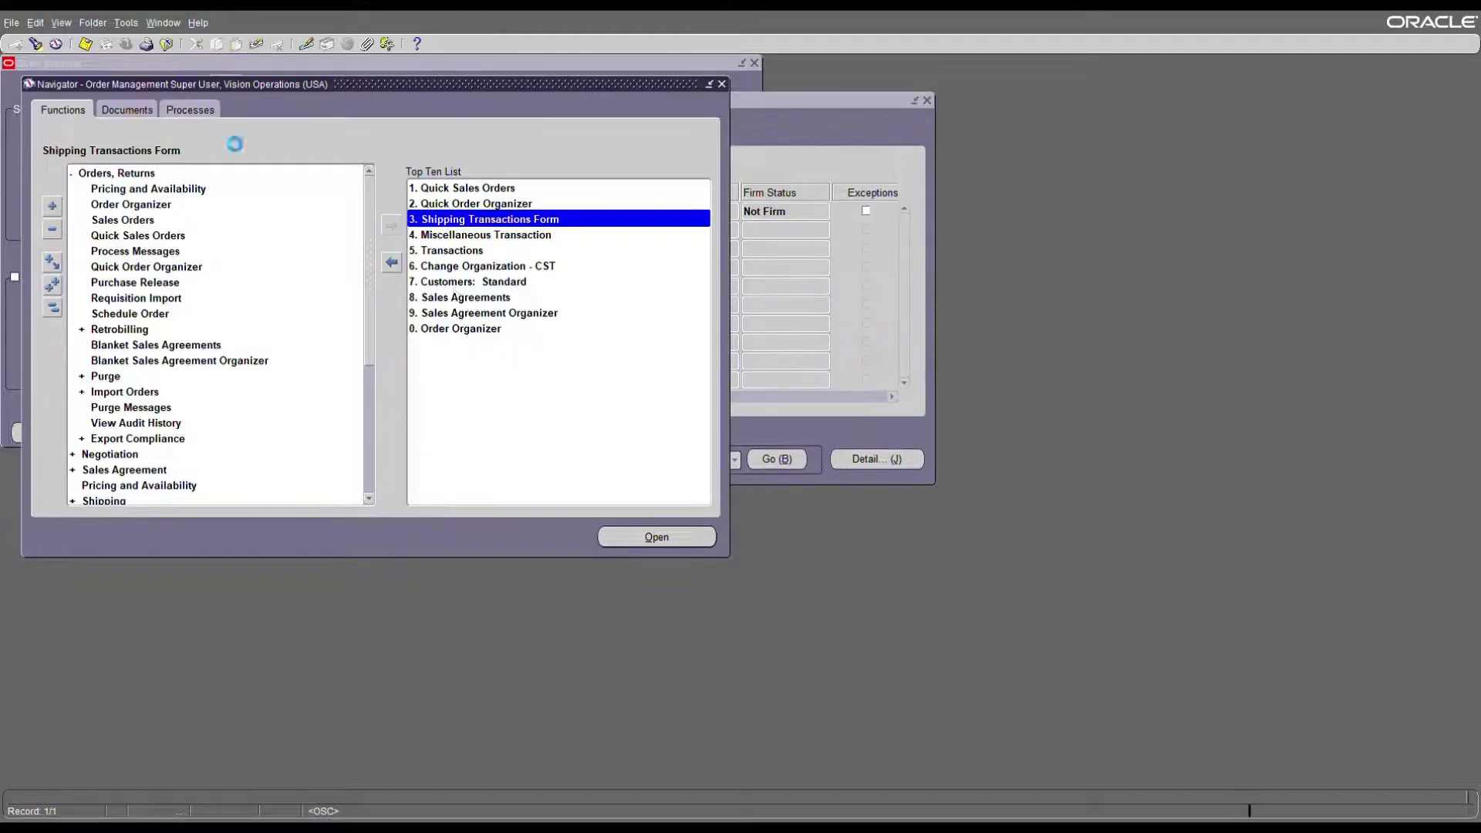
pyautogui.doubleClick(171, 205)
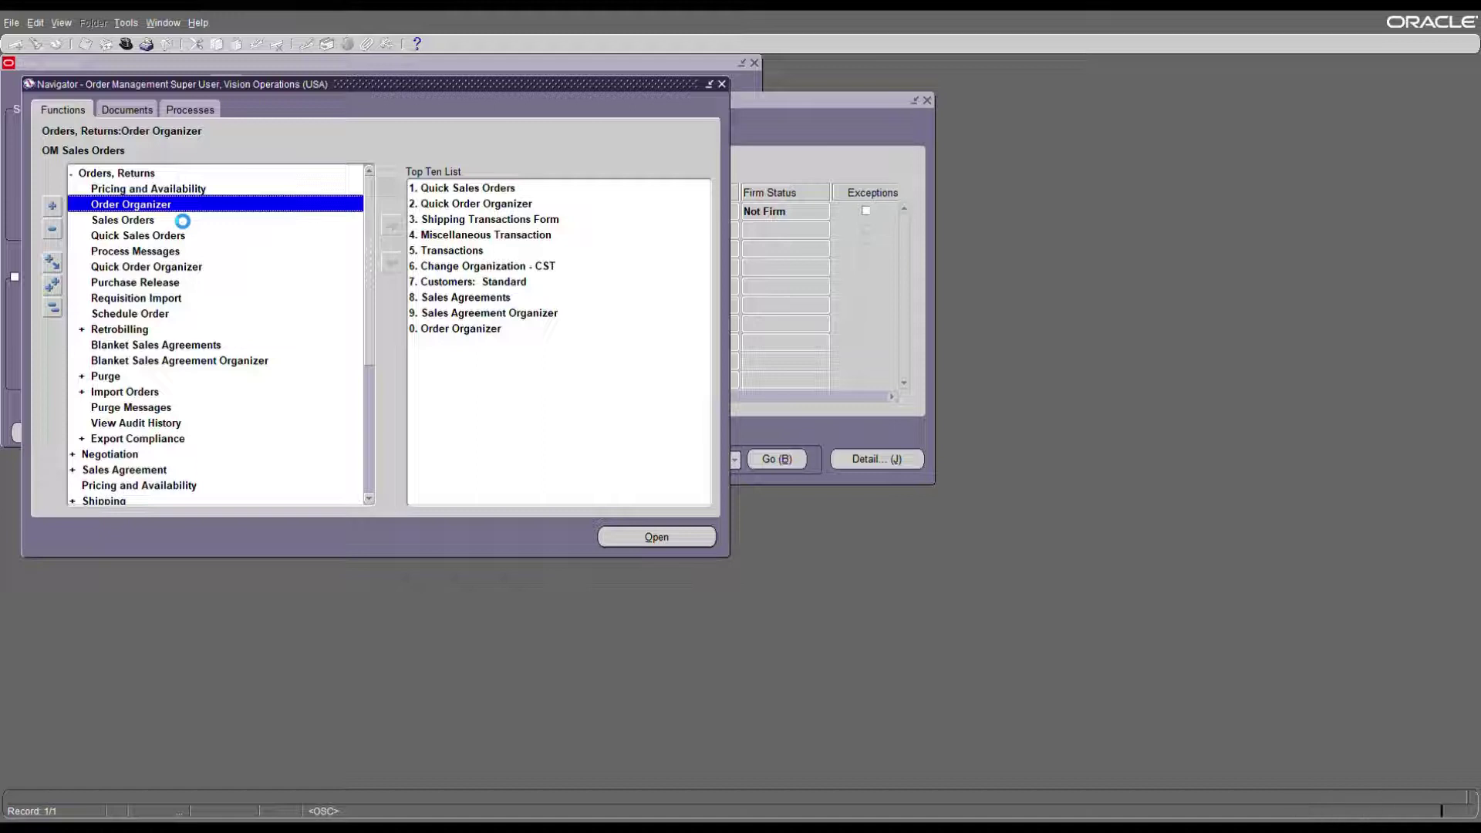
pyautogui.write('69716')
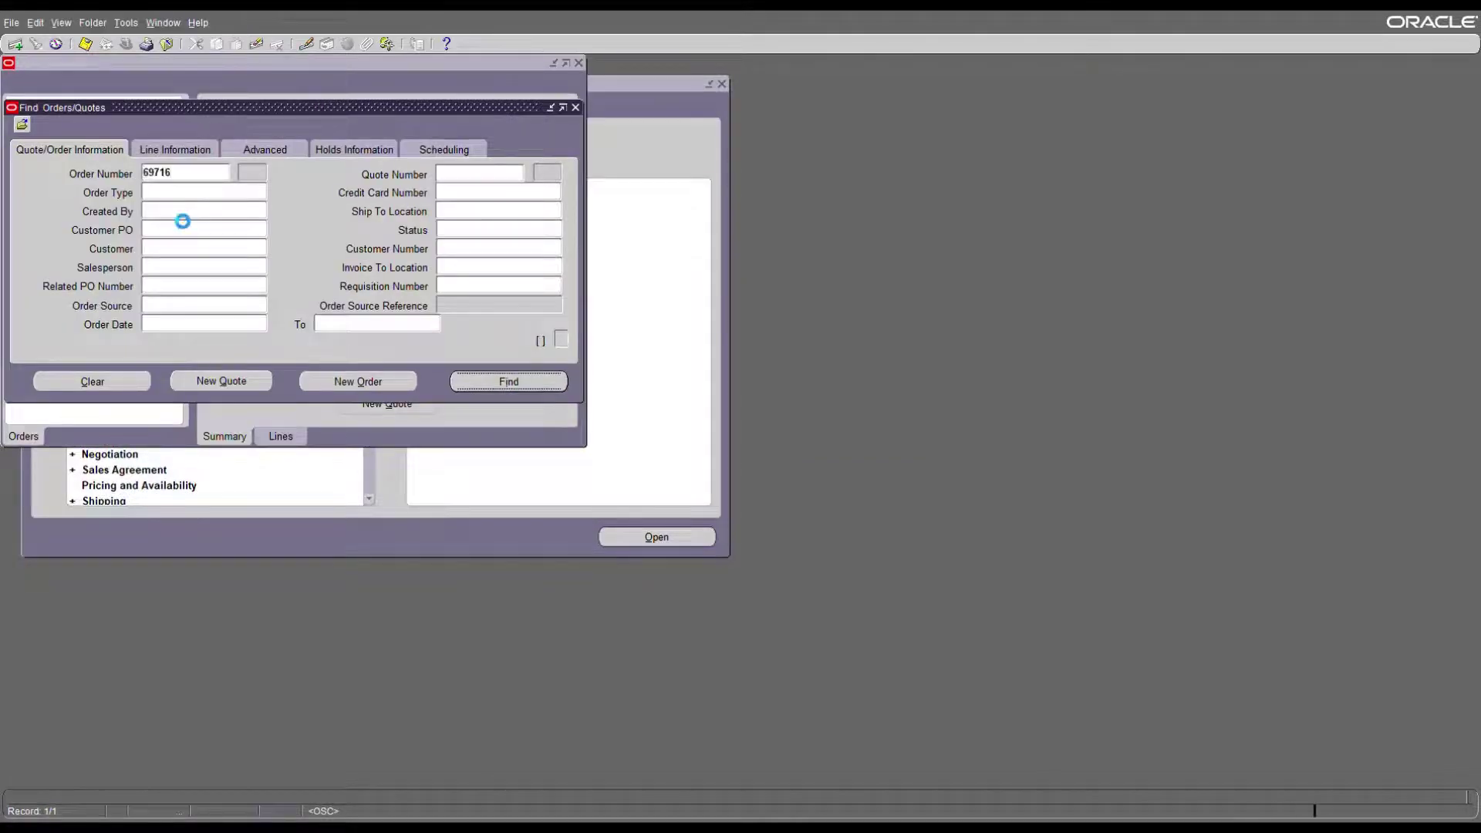
pyautogui.click(541, 382)
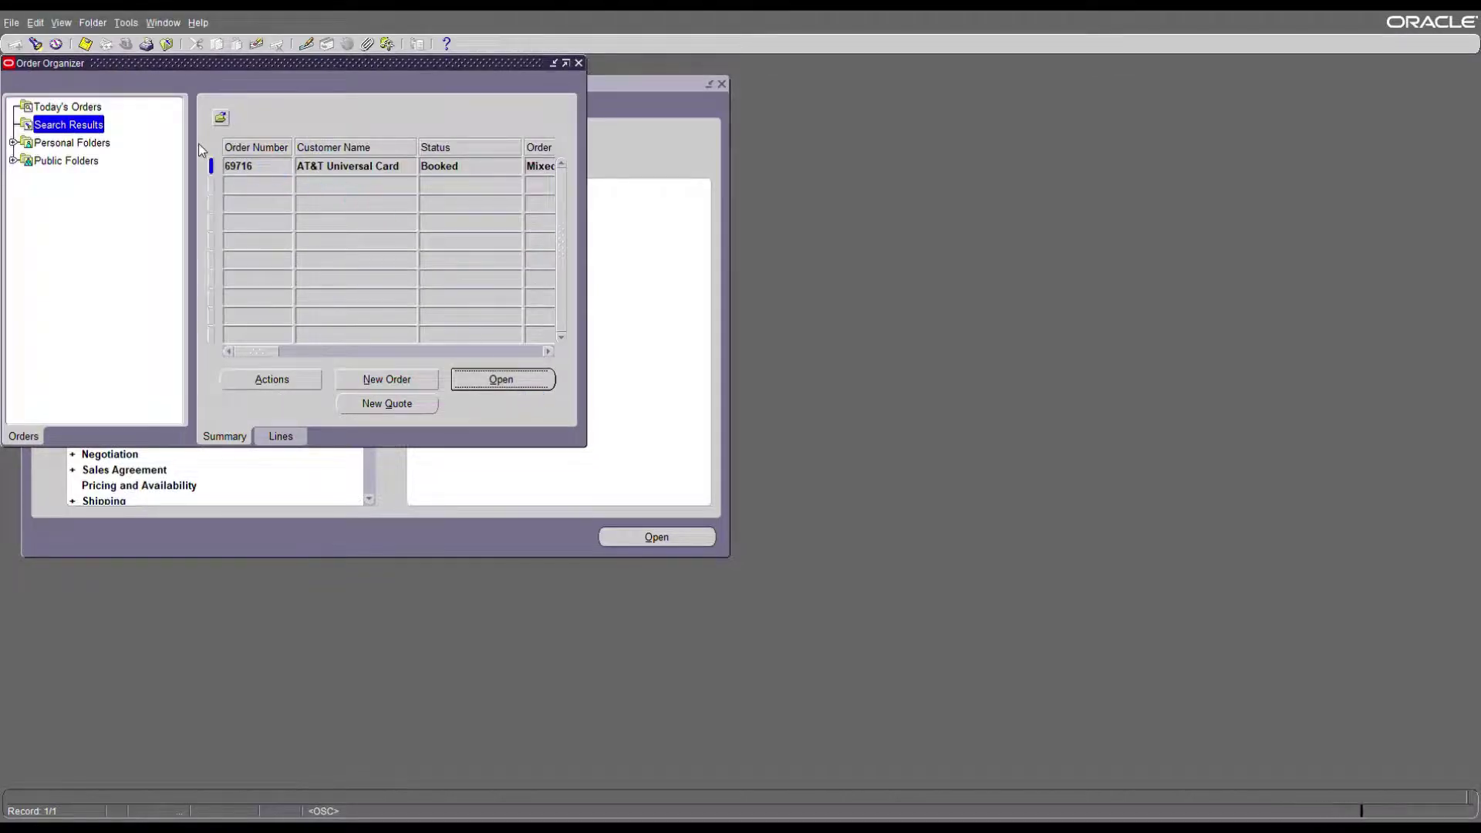
pyautogui.click(498, 378)
# - Check that the order's AS54888 line item now reads Shipped
pyautogui.click(151, 88)
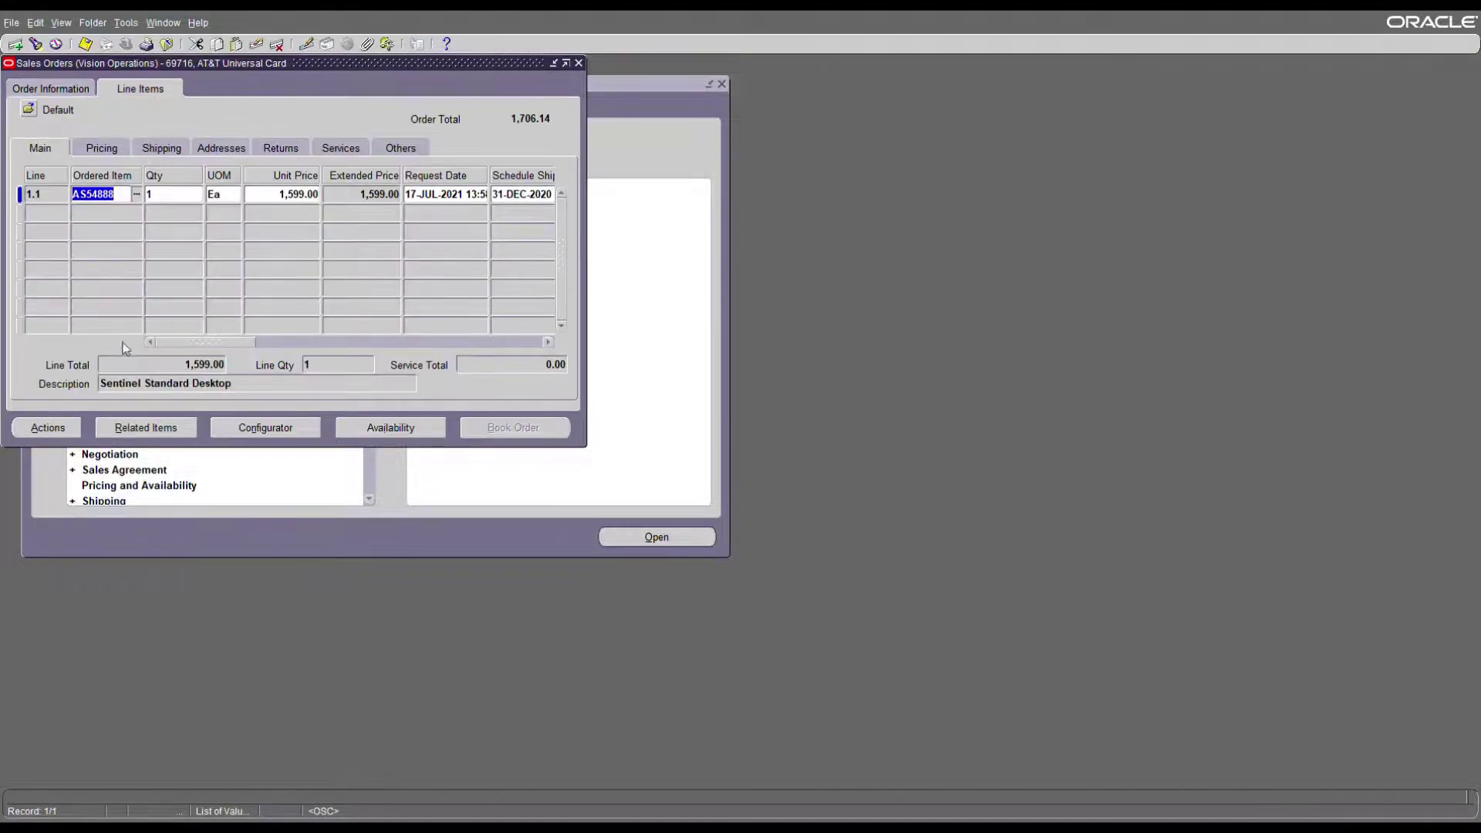
pyautogui.moveTo(166, 338); pyautogui.dragTo(225, 349)
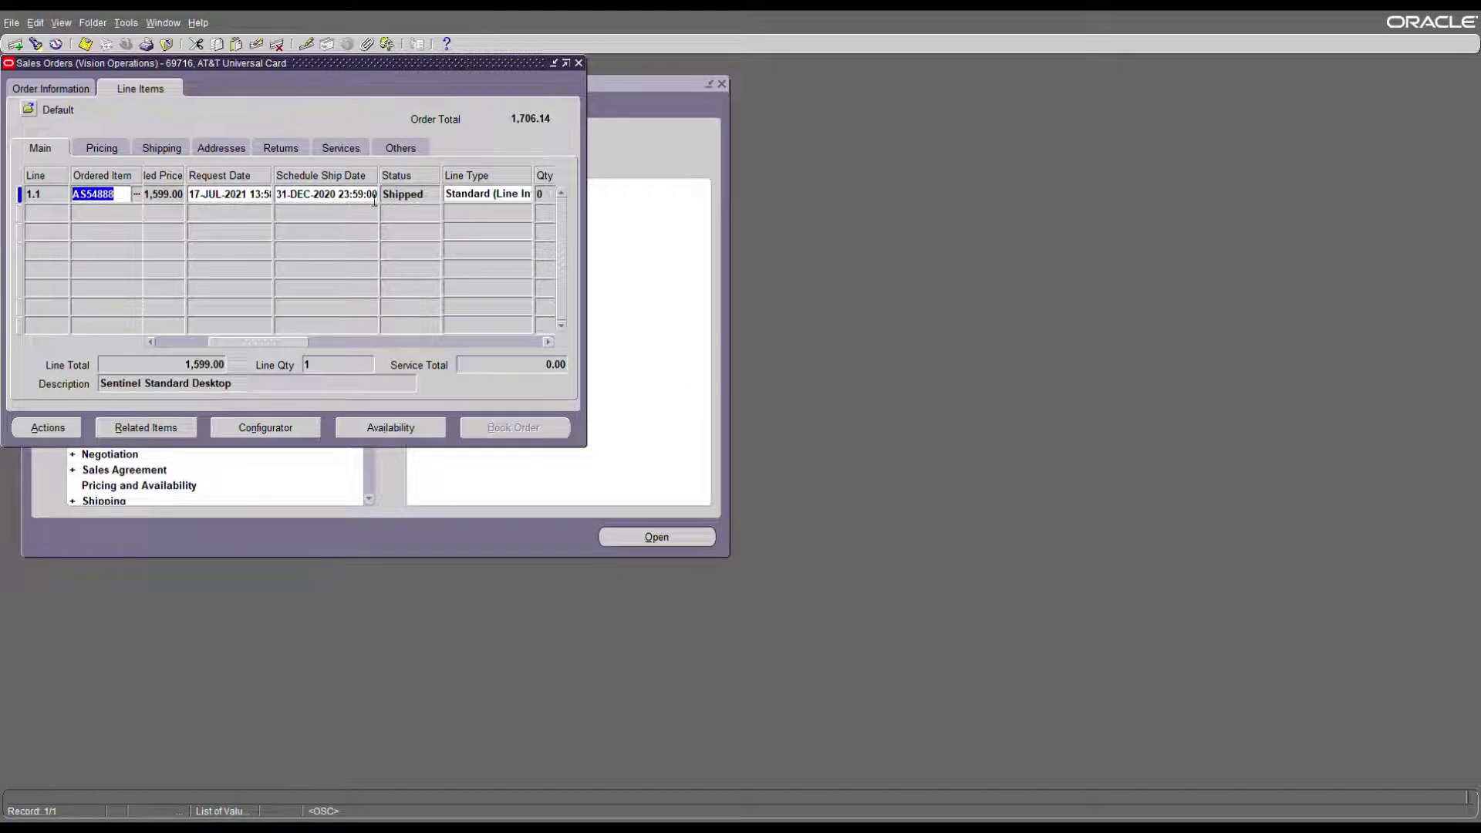
pyautogui.click(420, 199)
pyautogui.click(98, 25)
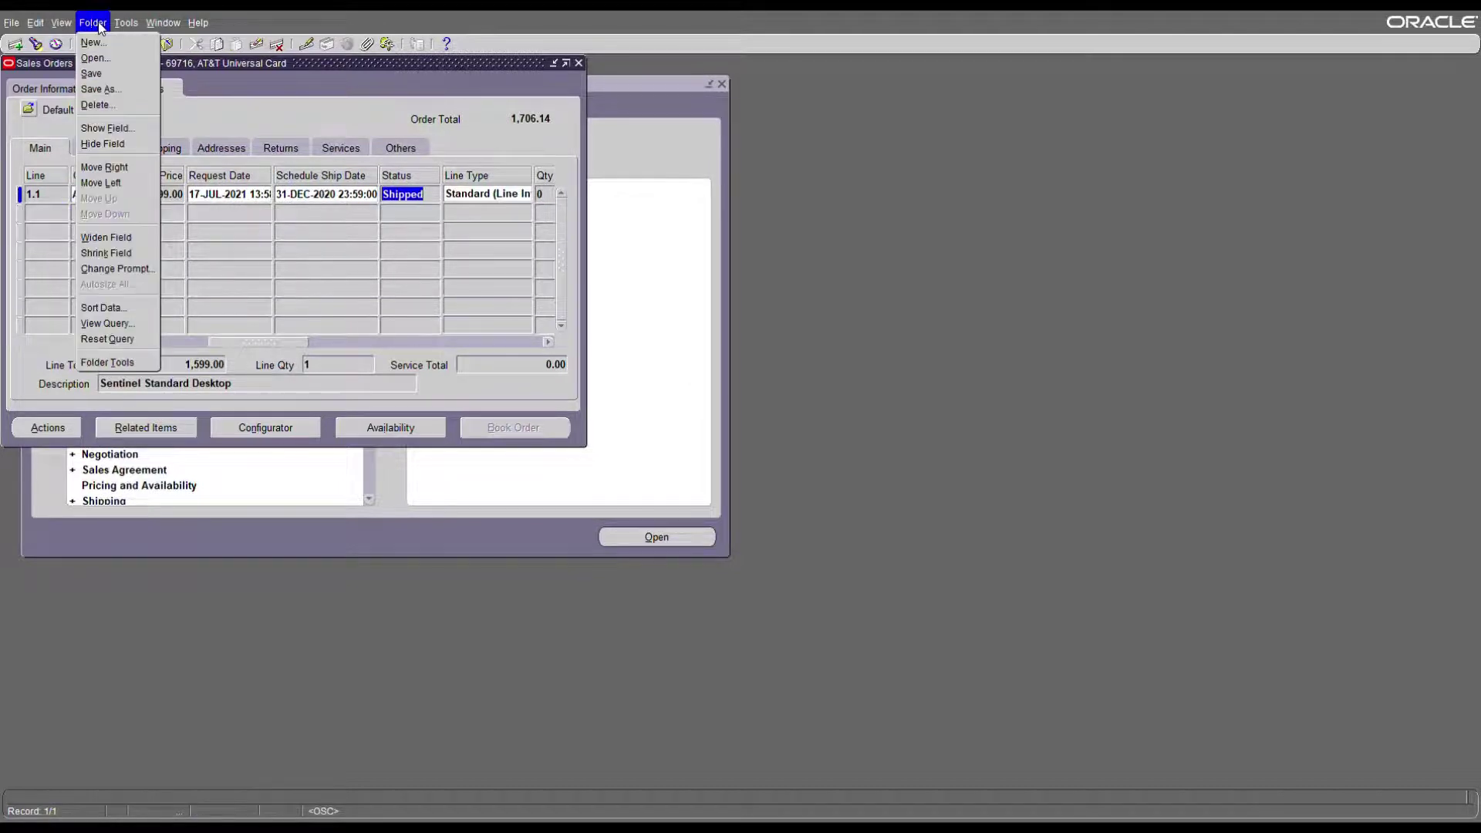
pyautogui.moveTo(126, 22)
pyautogui.click(134, 63)
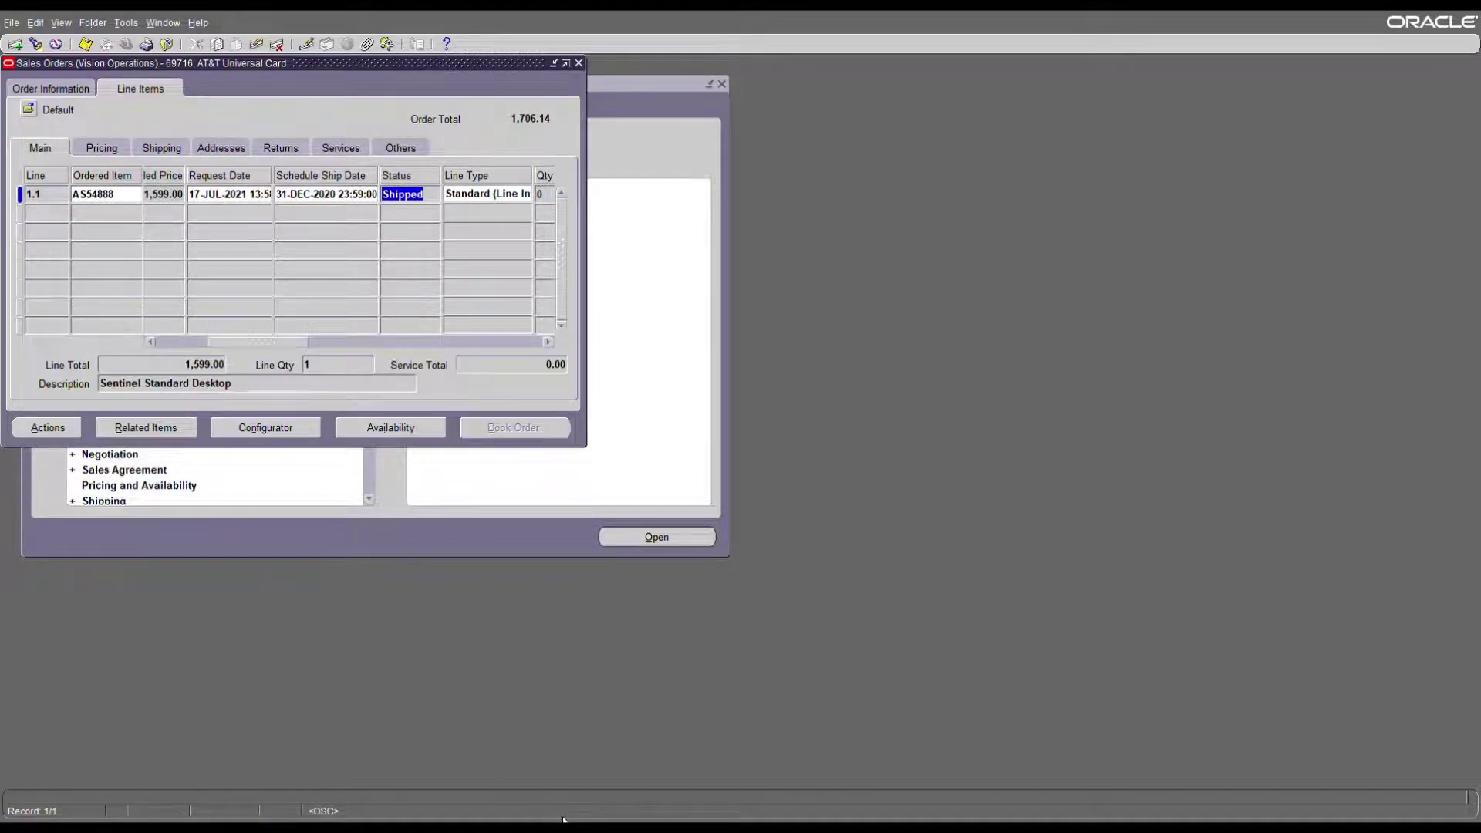
pyautogui.click(172, 24)
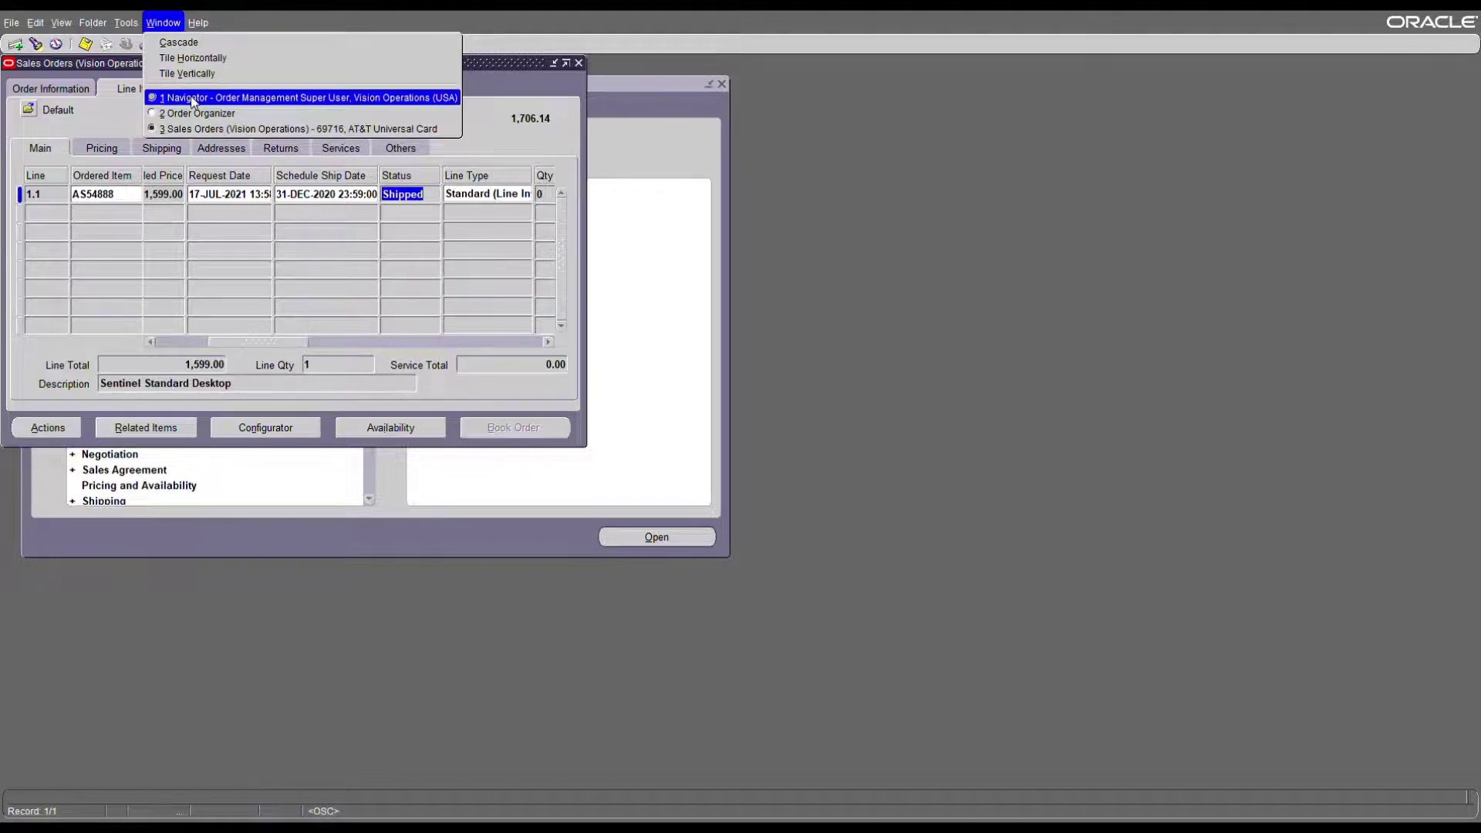
# - Start a new single request and choose the Workflow Background Process report
pyautogui.moveTo(61, 22)
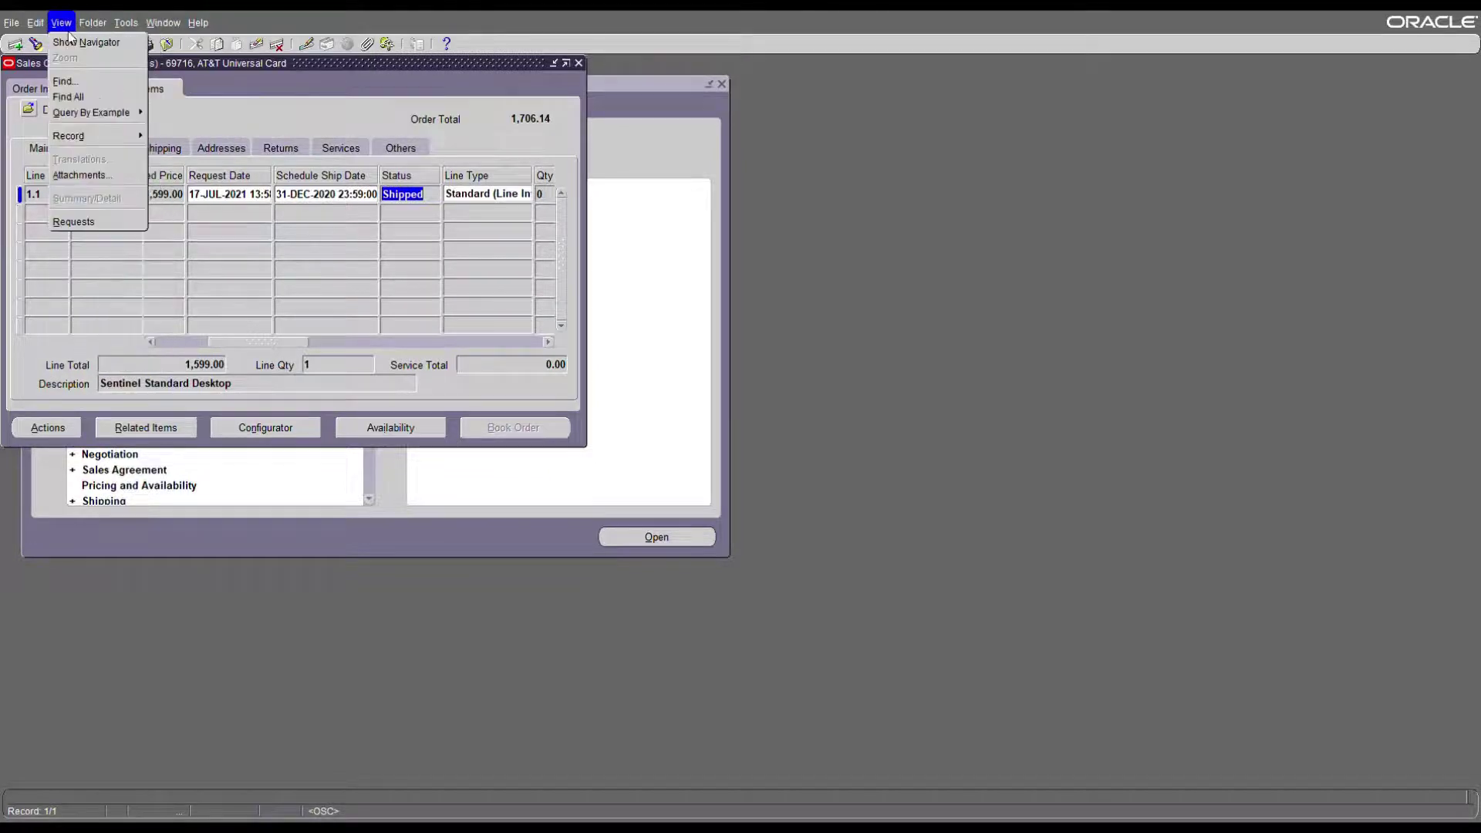
pyautogui.click(74, 223)
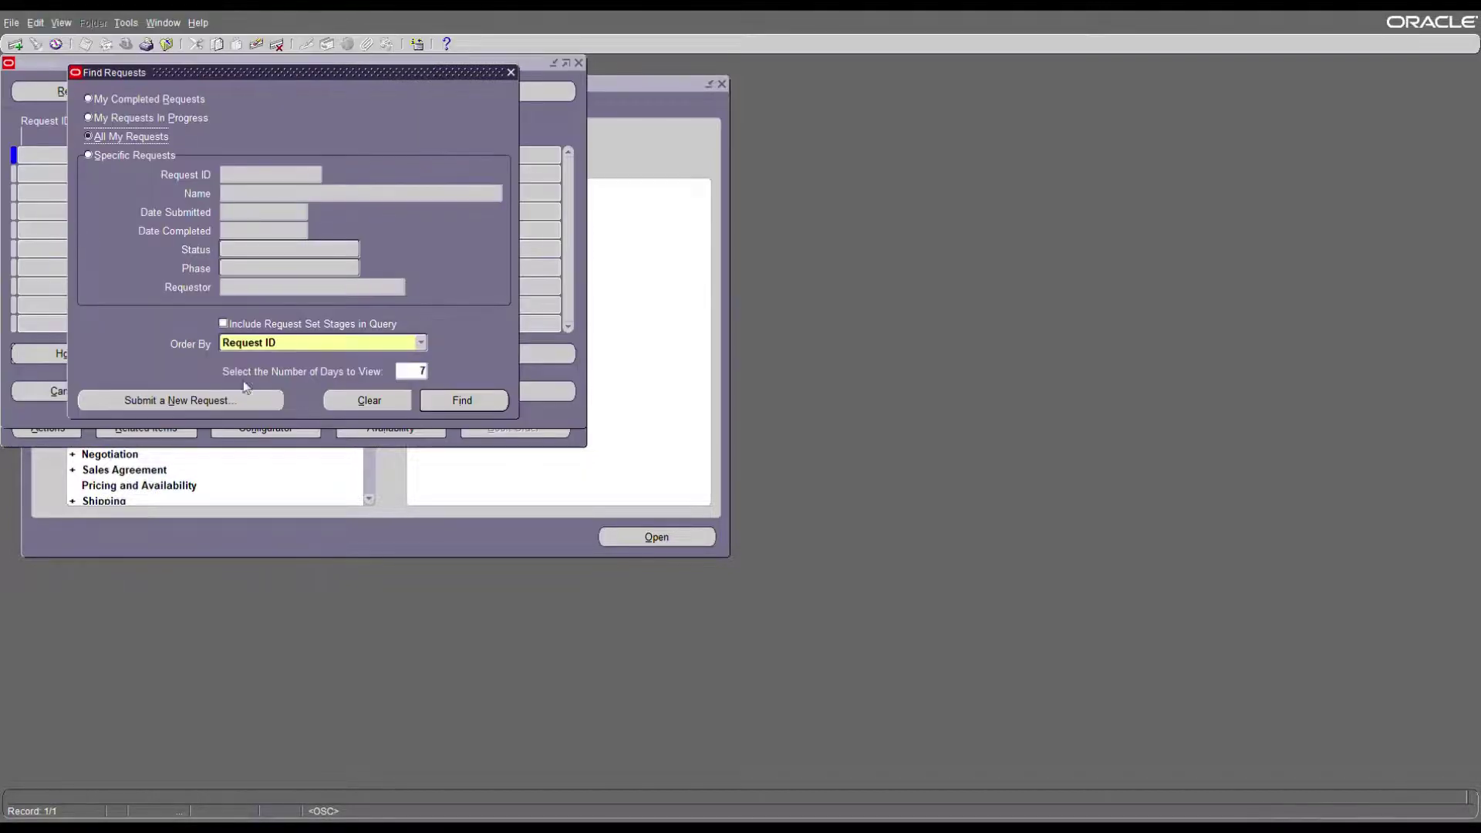
pyautogui.click(214, 403)
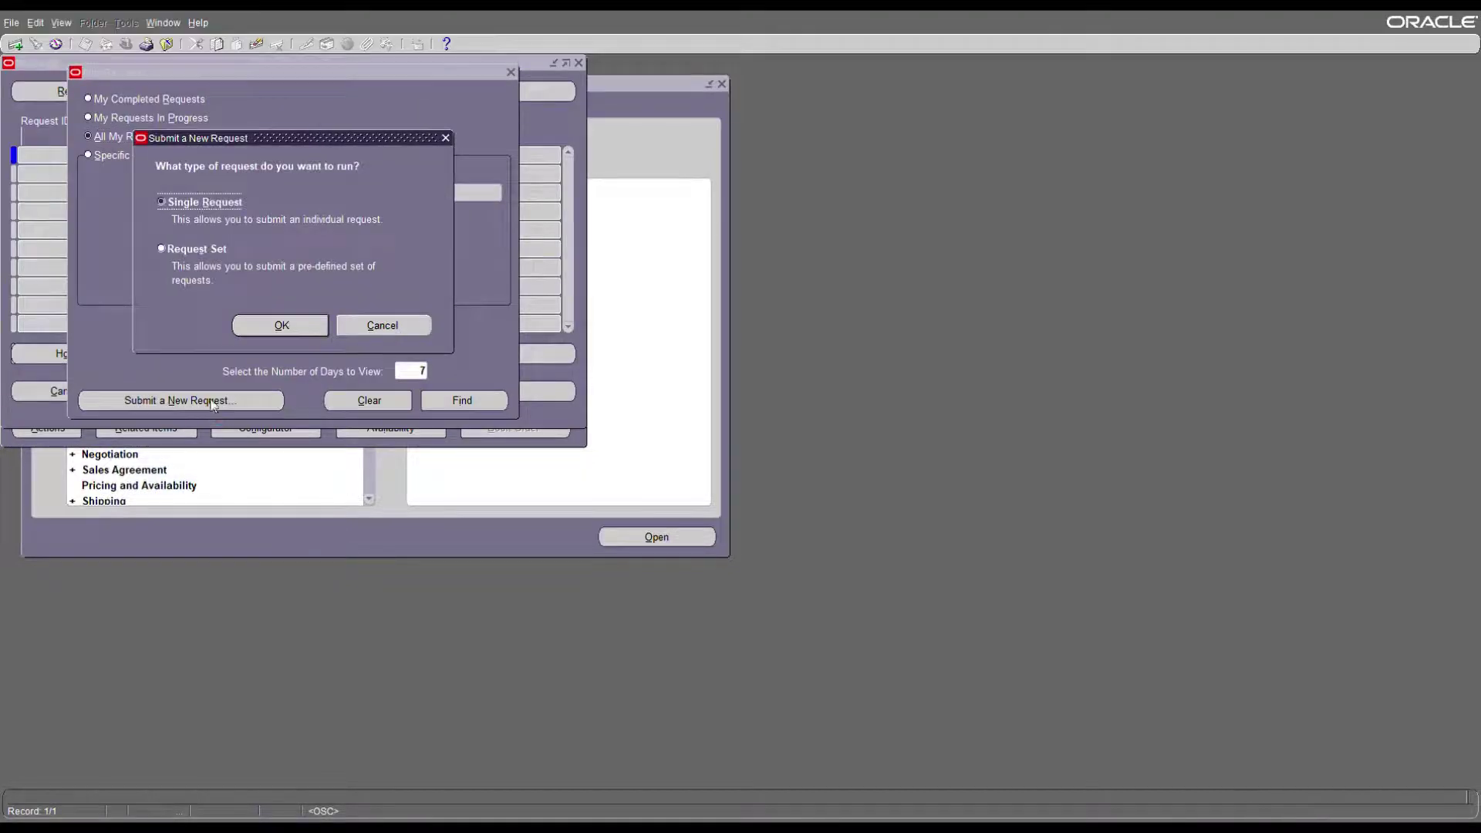
pyautogui.click(272, 327)
pyautogui.write('Work')
pyautogui.press('Tab')
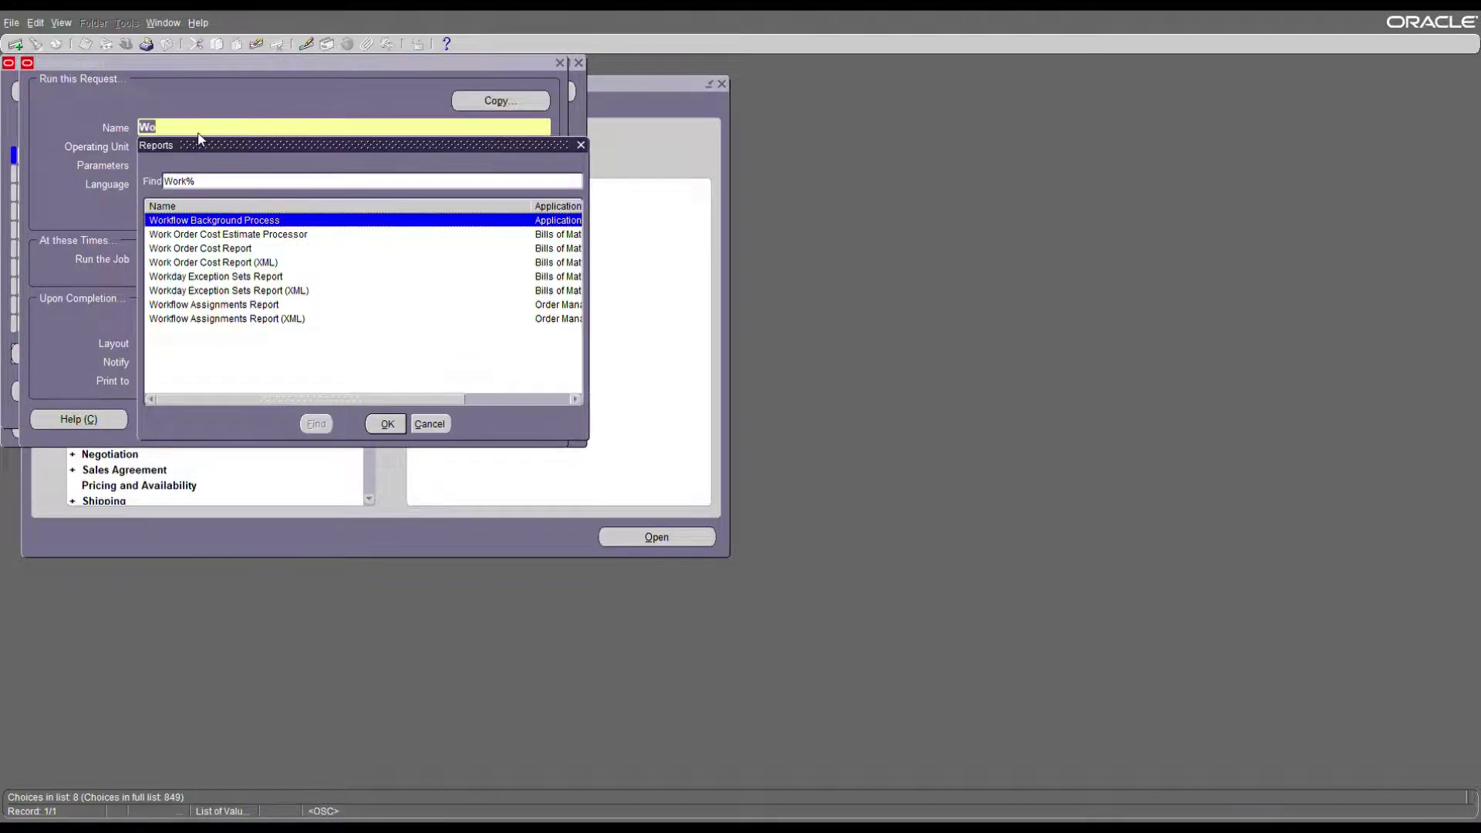
pyautogui.press('Return')
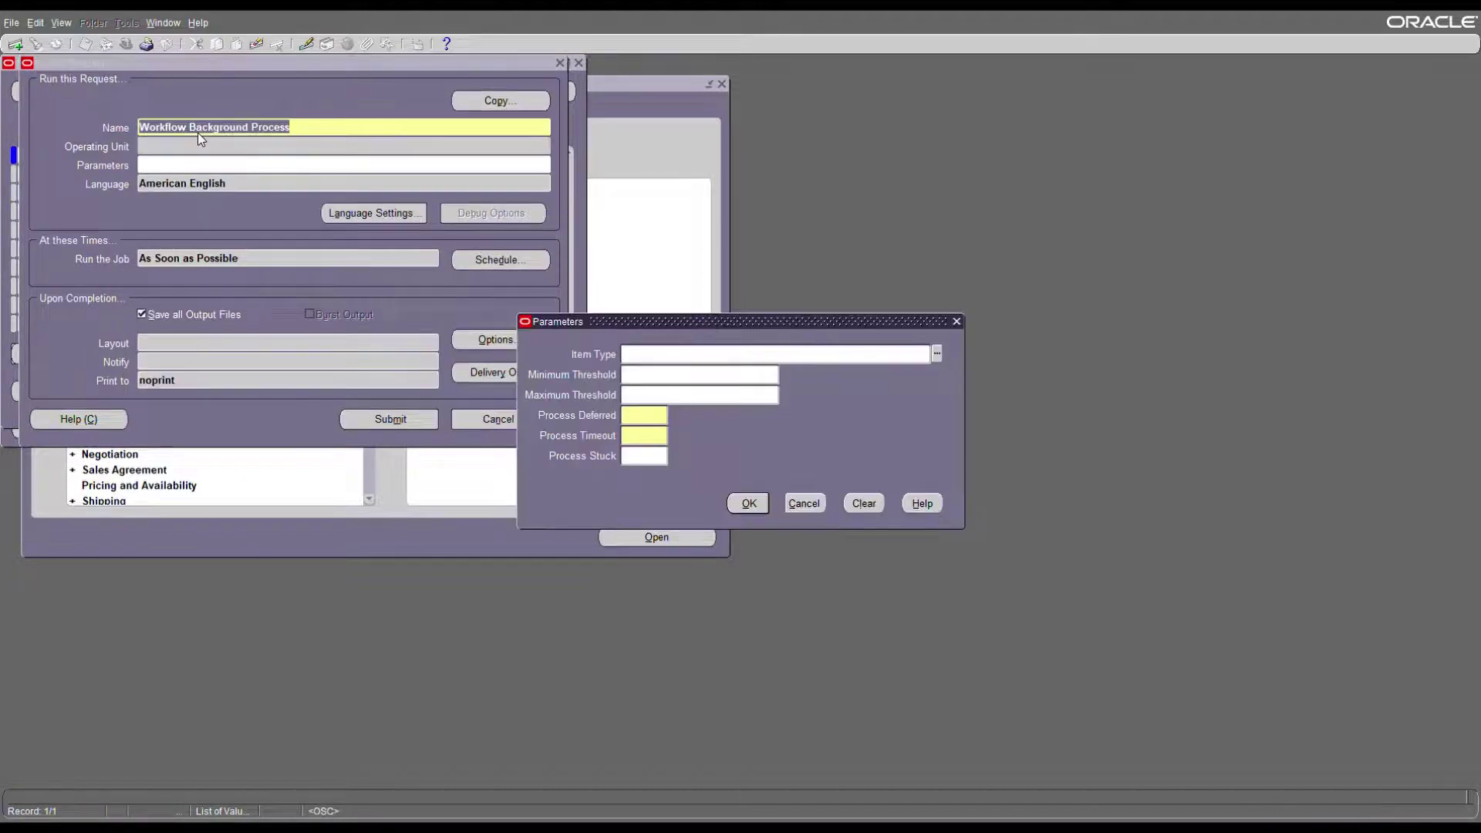
# - Set parameters OM Order Line, Deferred Yes, Timeout No, Stuck No, and submit the request
pyautogui.write('OM Order Li')
pyautogui.press('Tab')
pyautogui.press('Tab')
pyautogui.press('Tab')
pyautogui.write('Y')
pyautogui.press('Tab')
pyautogui.write('N')
pyautogui.press('Tab')
pyautogui.write('N')
pyautogui.press('Tab')
pyautogui.click(747, 504)
pyautogui.click(392, 422)
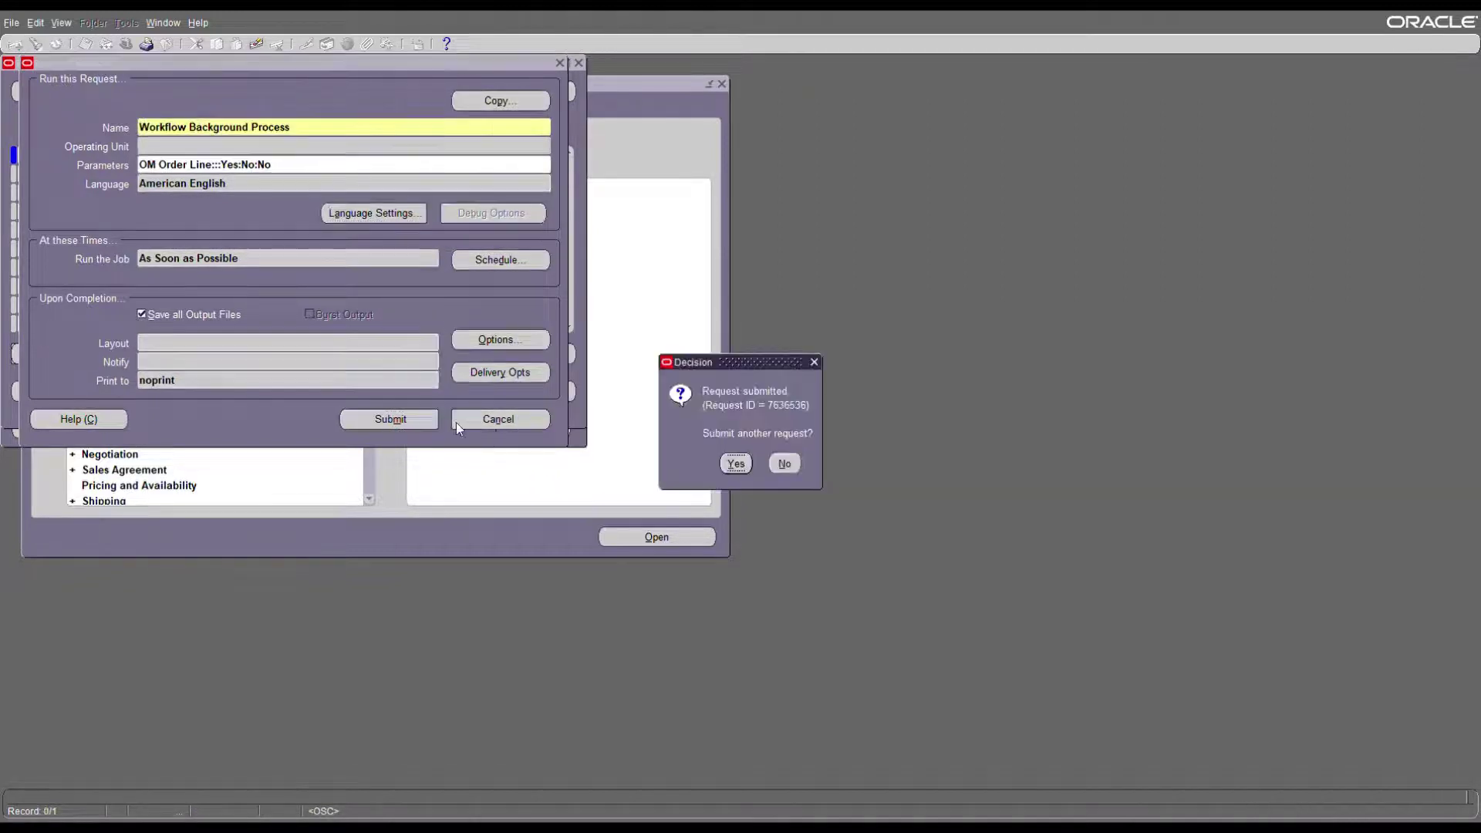
# - Decline another submission and review recent requests, including completed 7636536 and pending AutoInvoice Master
pyautogui.click(785, 464)
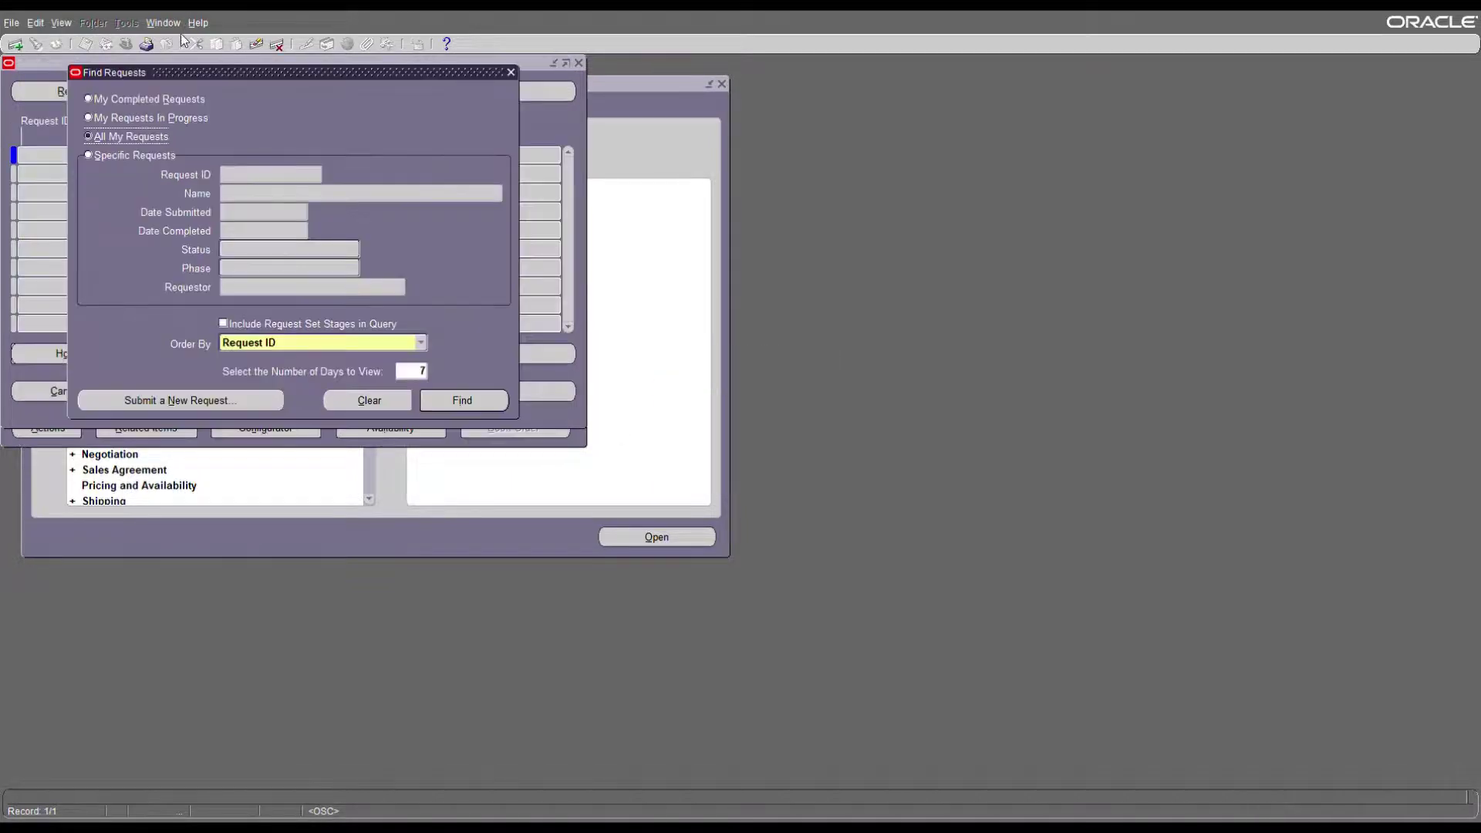
pyautogui.click(485, 398)
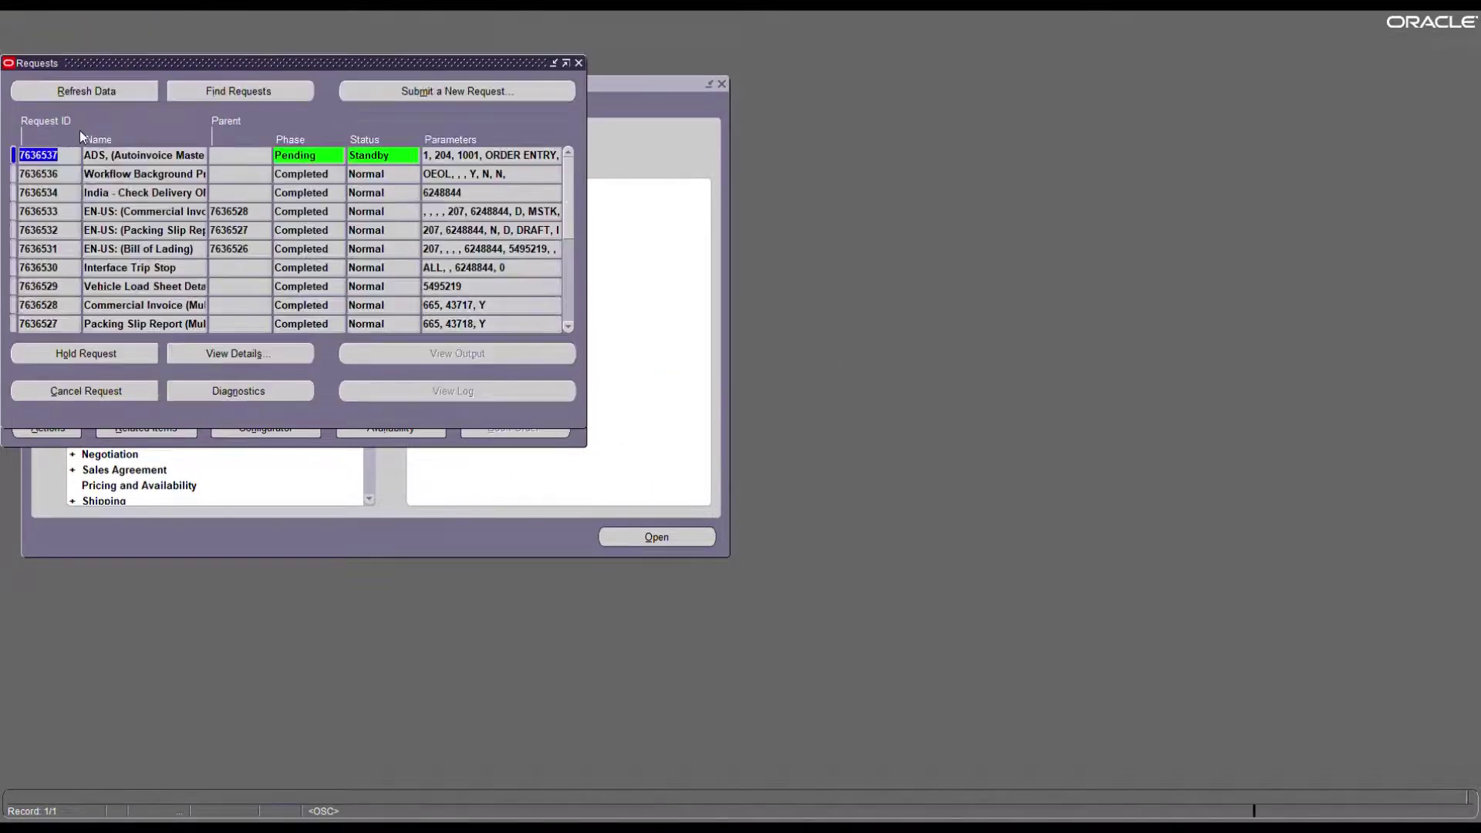
pyautogui.click(125, 176)
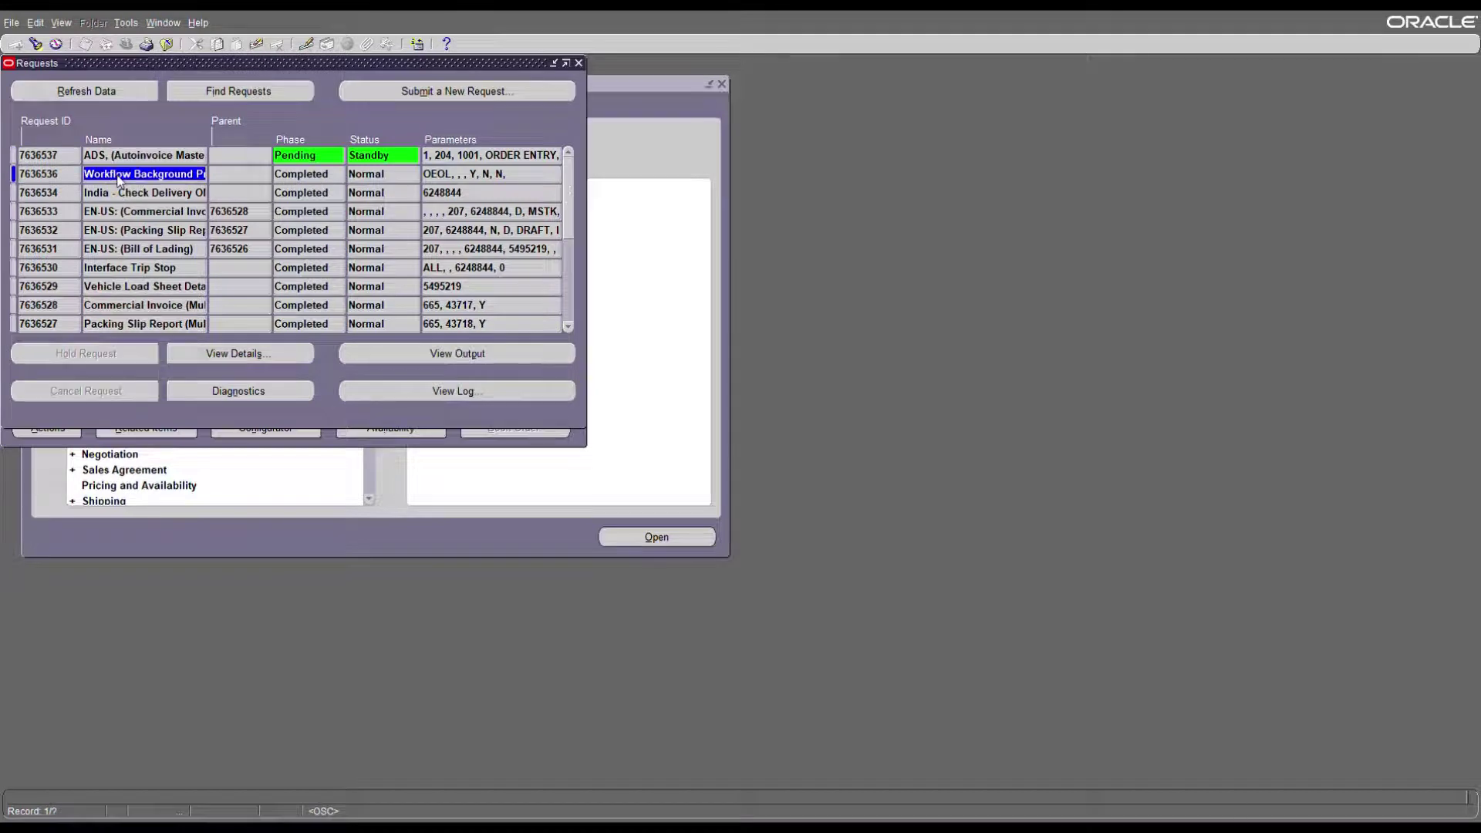
pyautogui.click(146, 158)
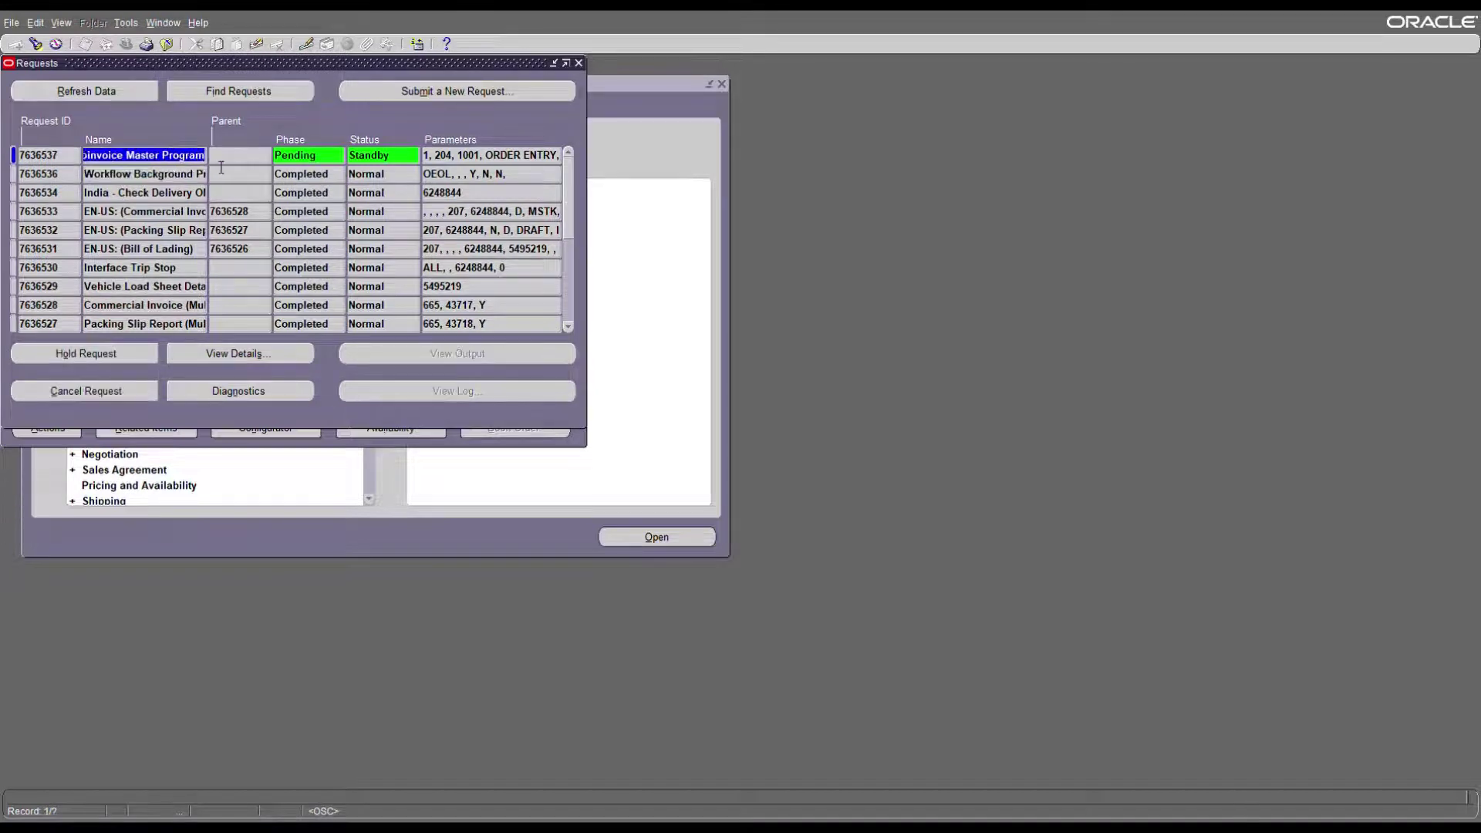
# - Requery the AT&T Universal Card order and confirm its AS54888 line now reads Closed
pyautogui.click(163, 22)
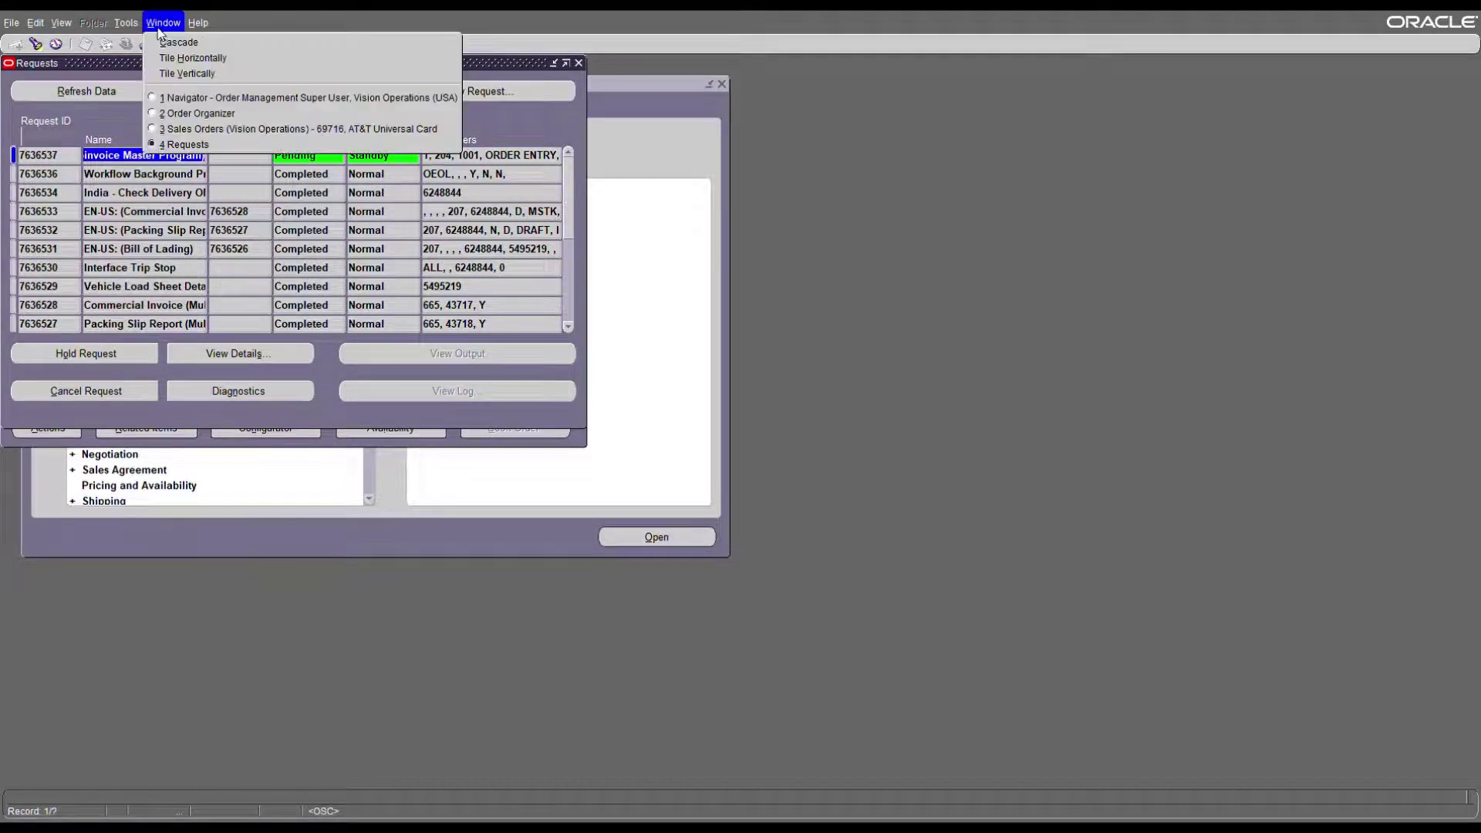
pyautogui.click(189, 128)
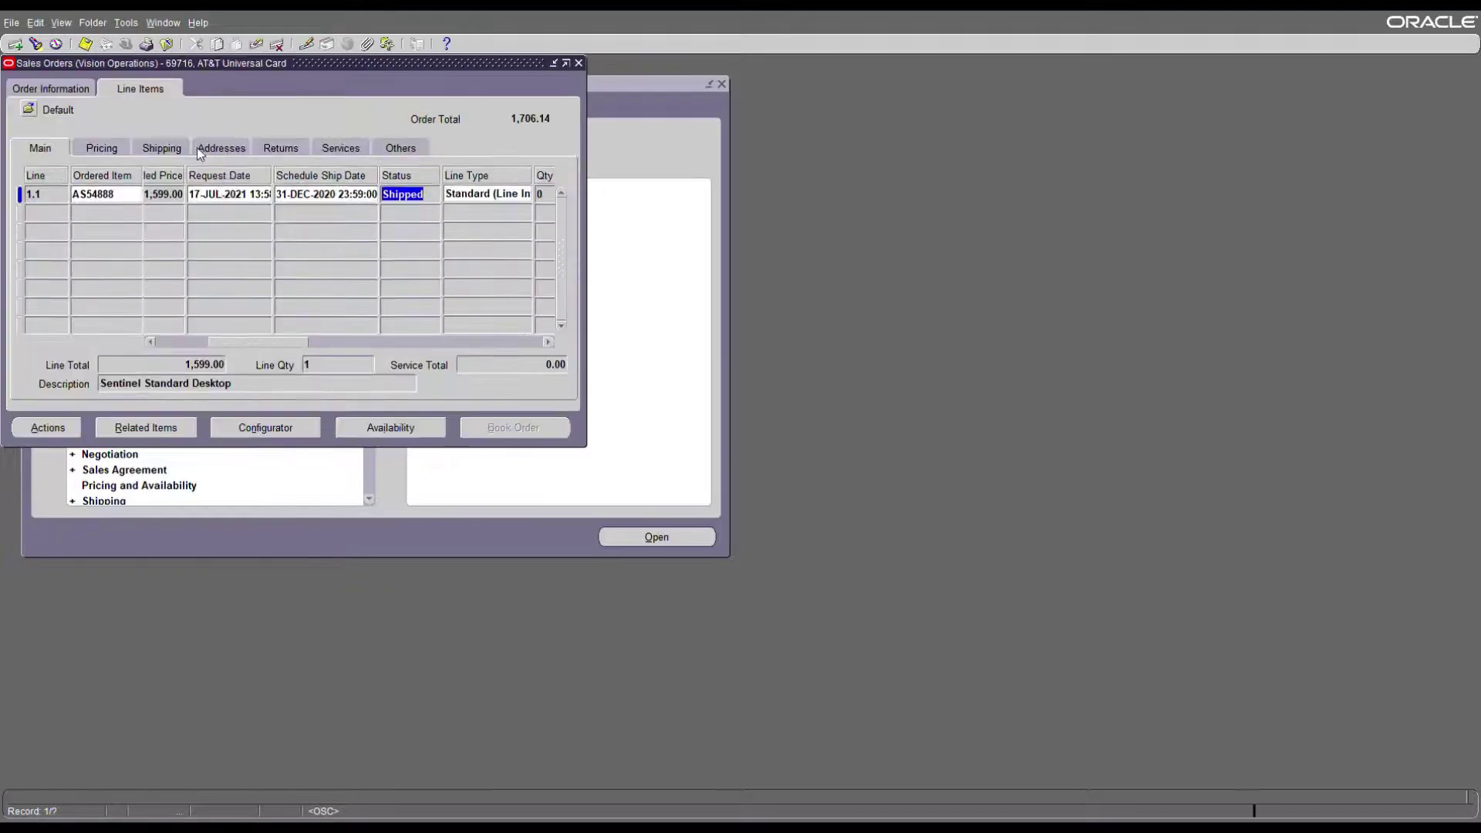
pyautogui.click(36, 44)
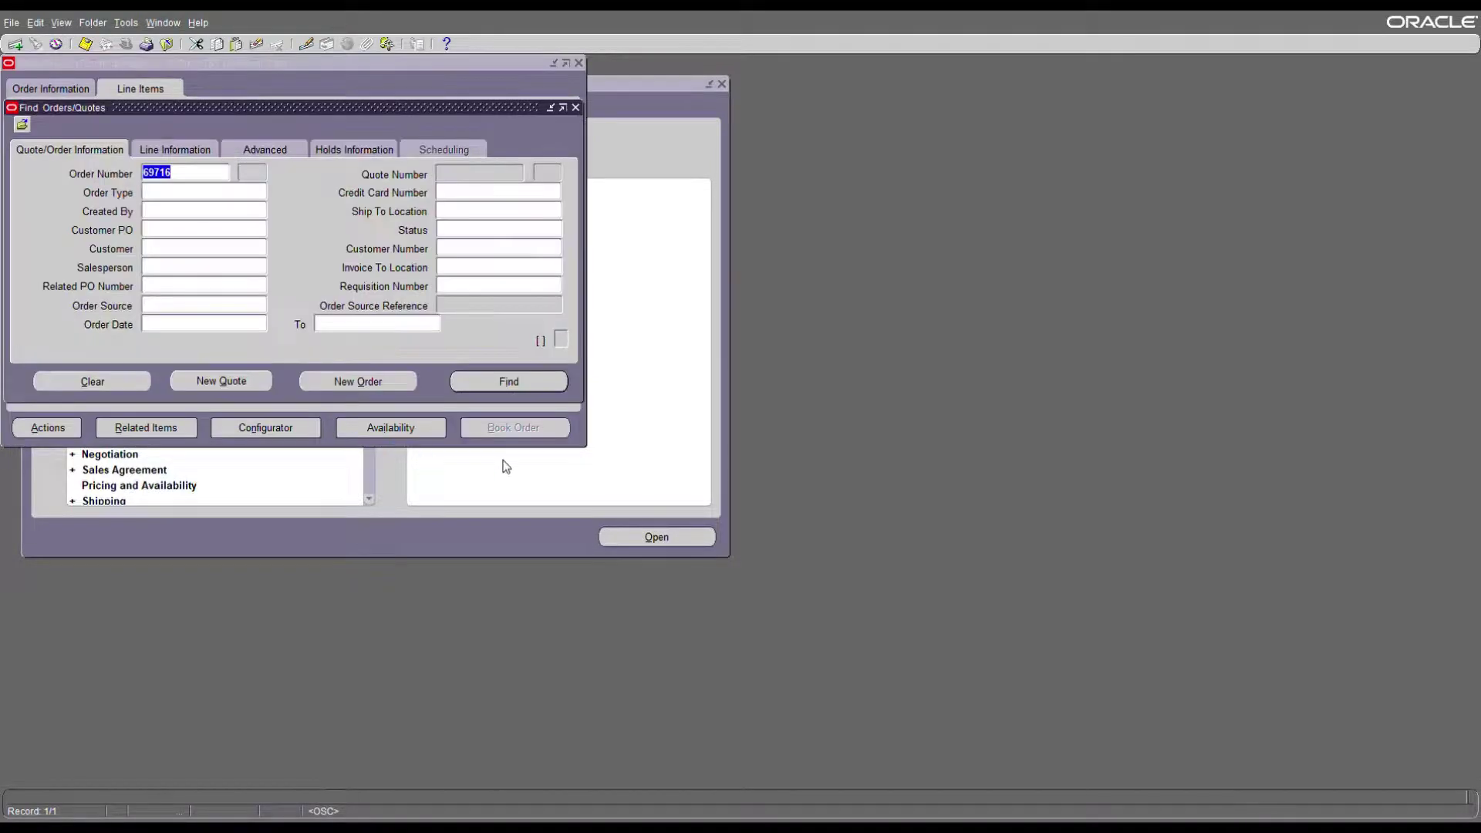
pyautogui.click(494, 381)
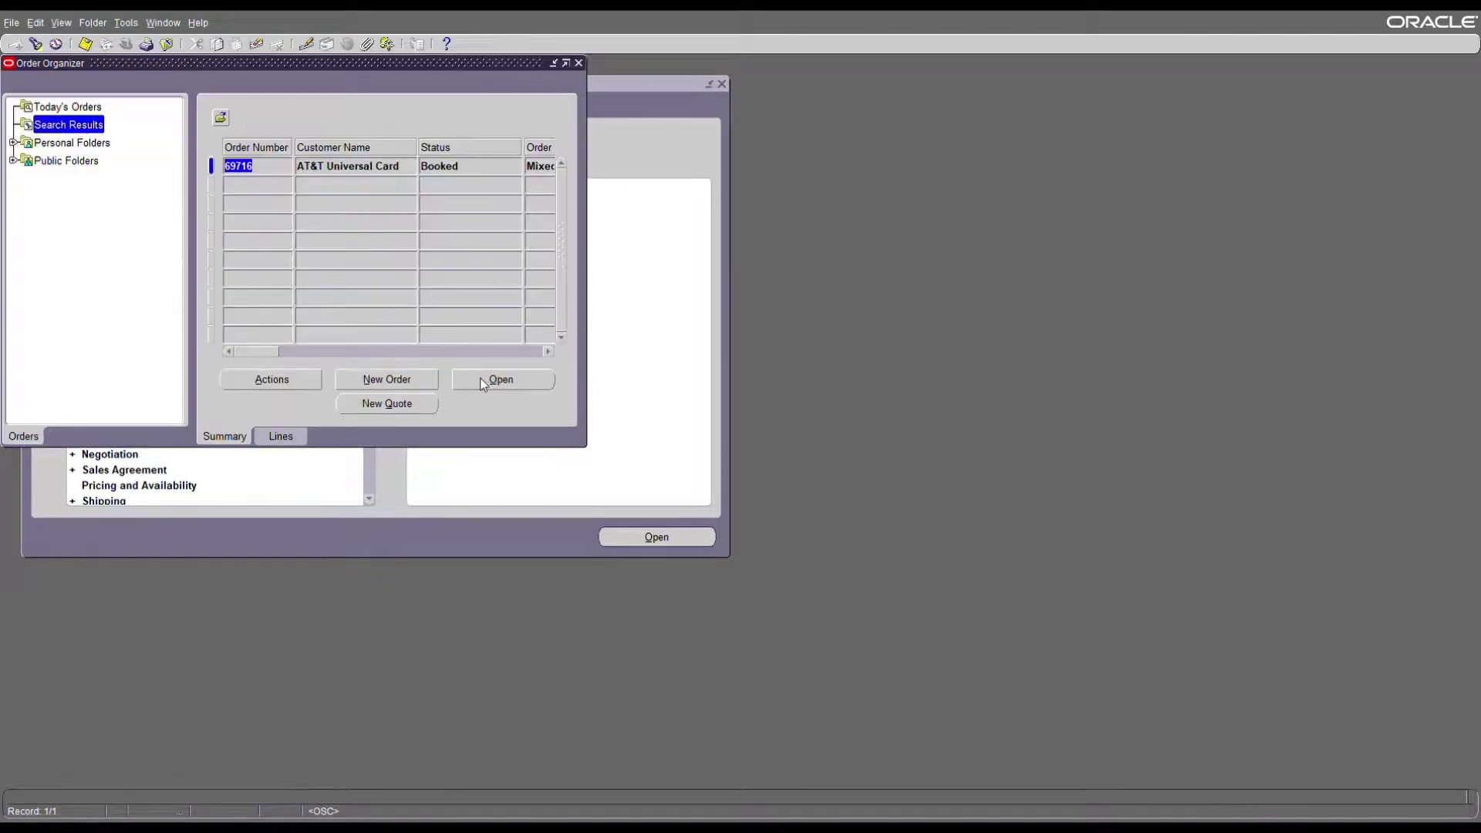
pyautogui.click(496, 380)
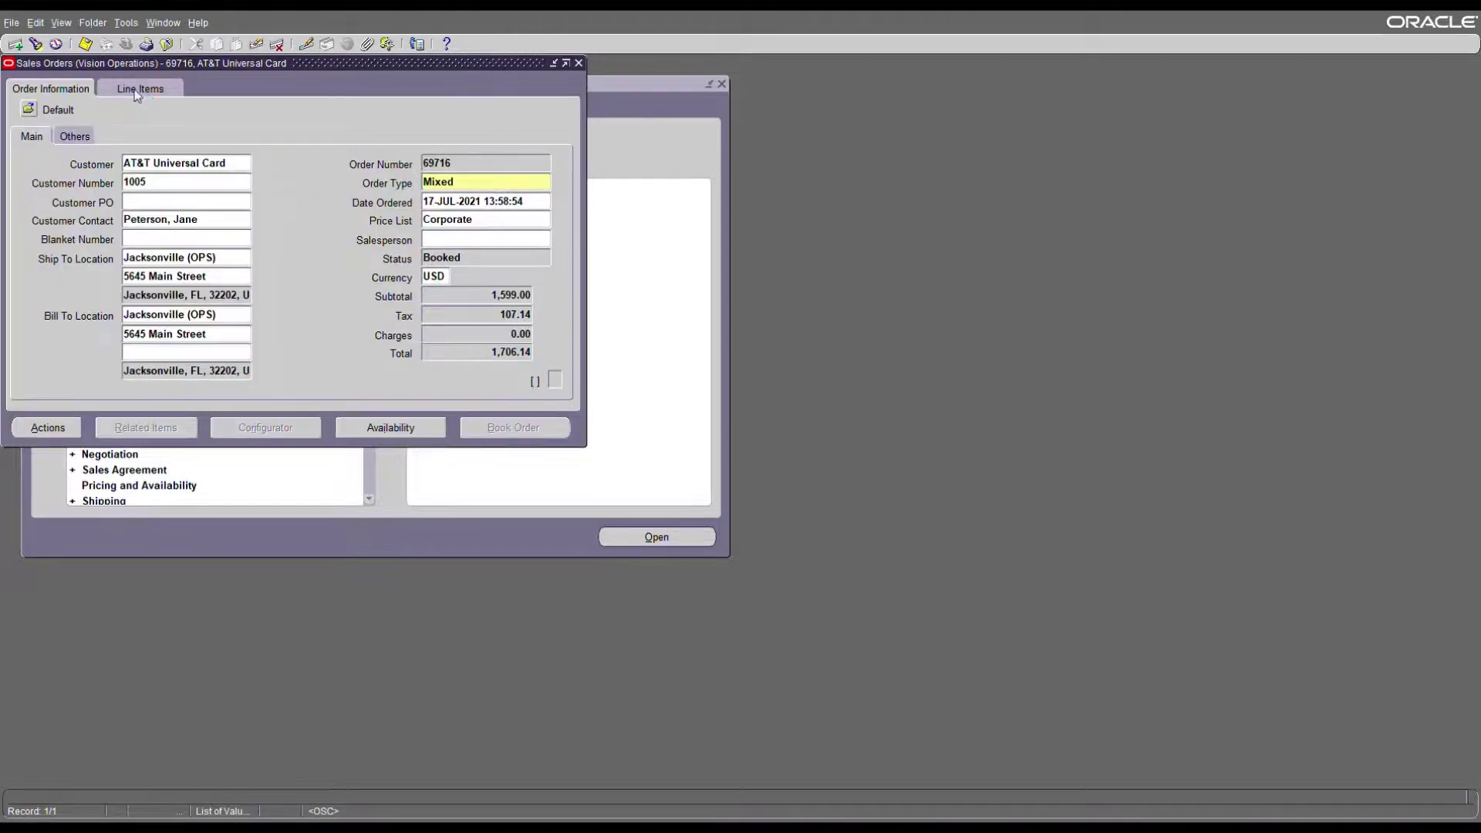
pyautogui.click(137, 91)
pyautogui.click(422, 198)
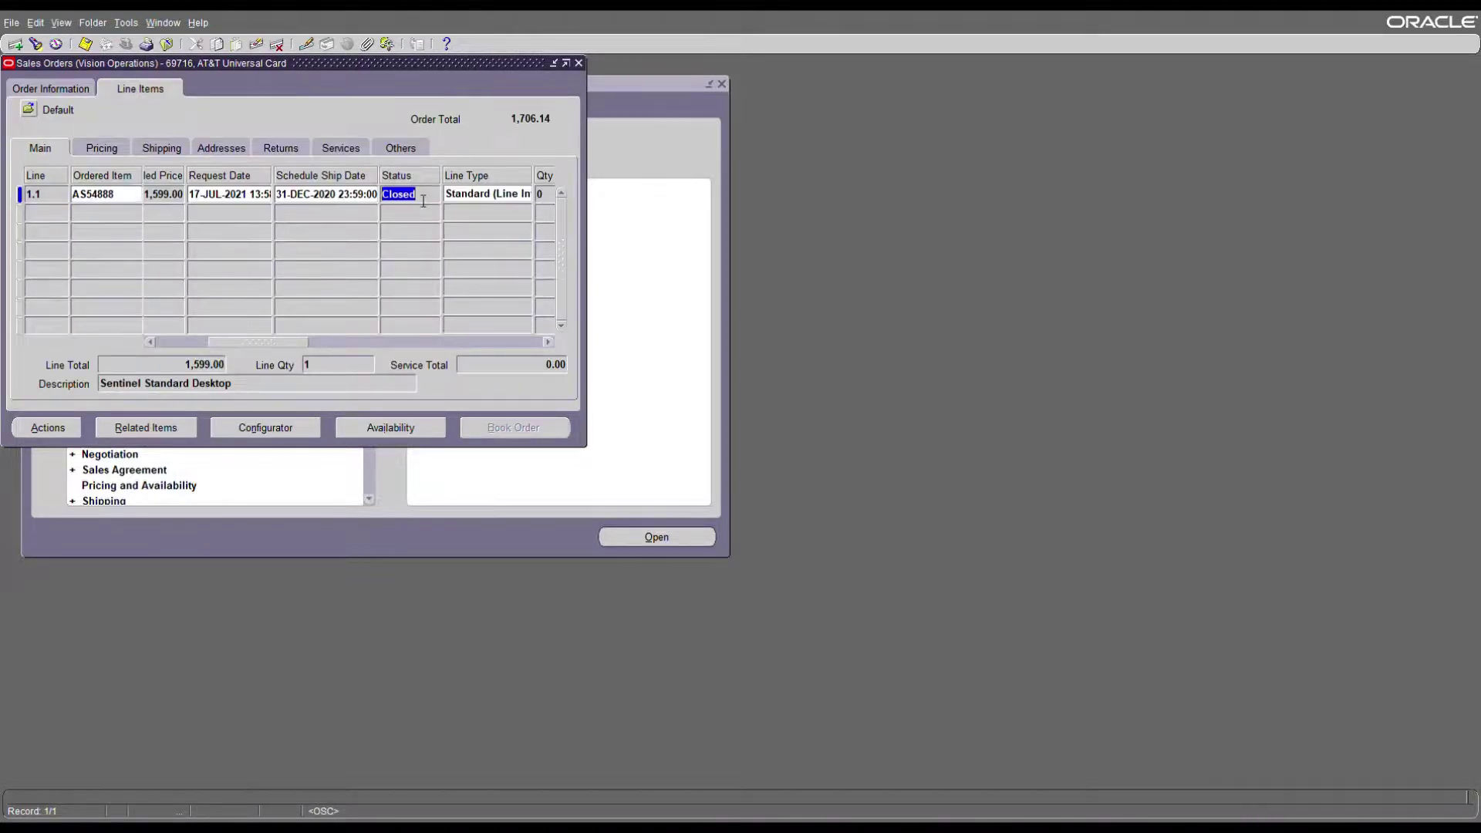
# - Check the line's Invoices / Credit Memos in Additional Line Information, finding none yet
pyautogui.click(54, 435)
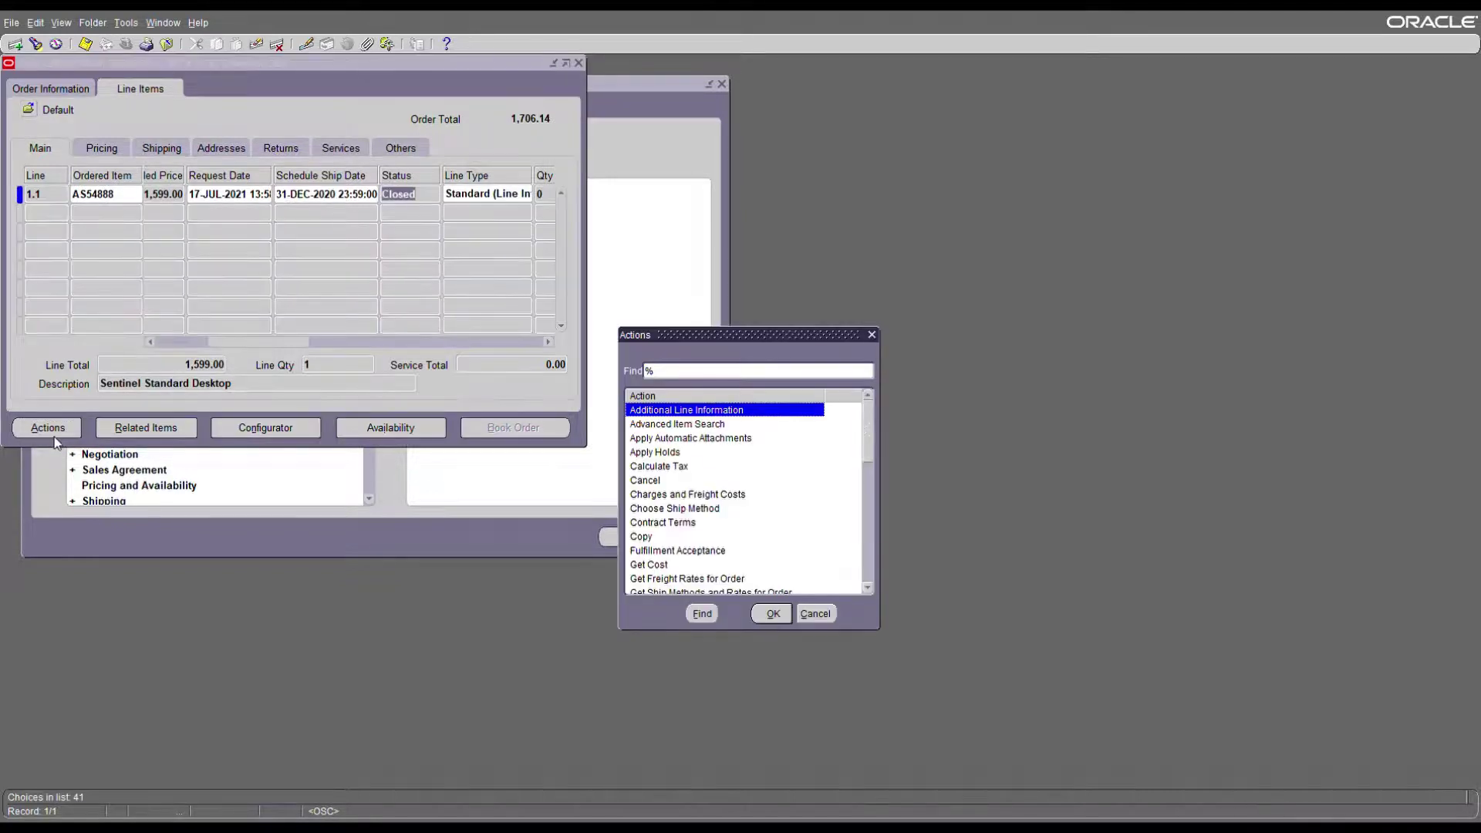
pyautogui.press('Return')
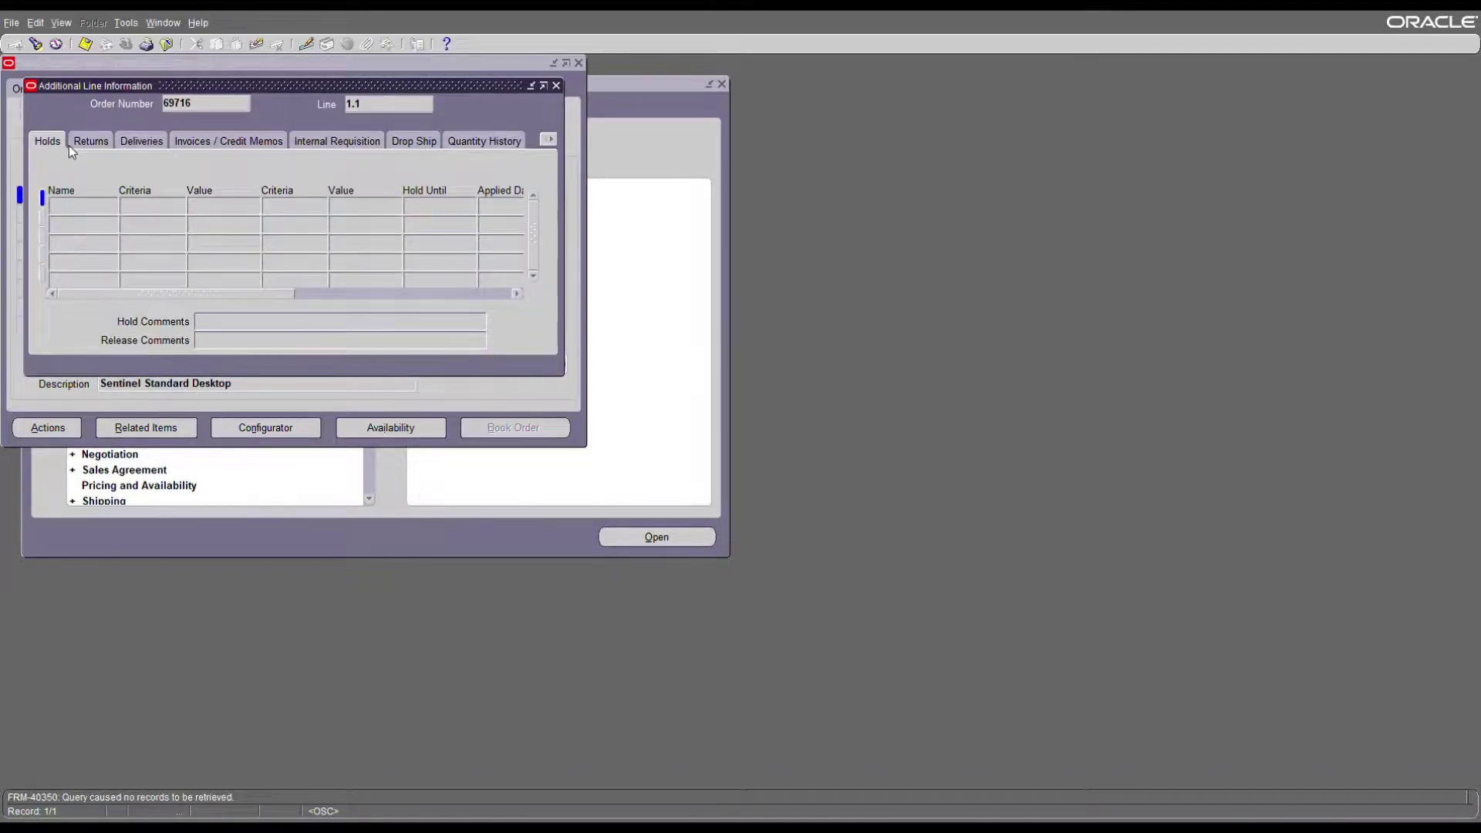
pyautogui.click(217, 145)
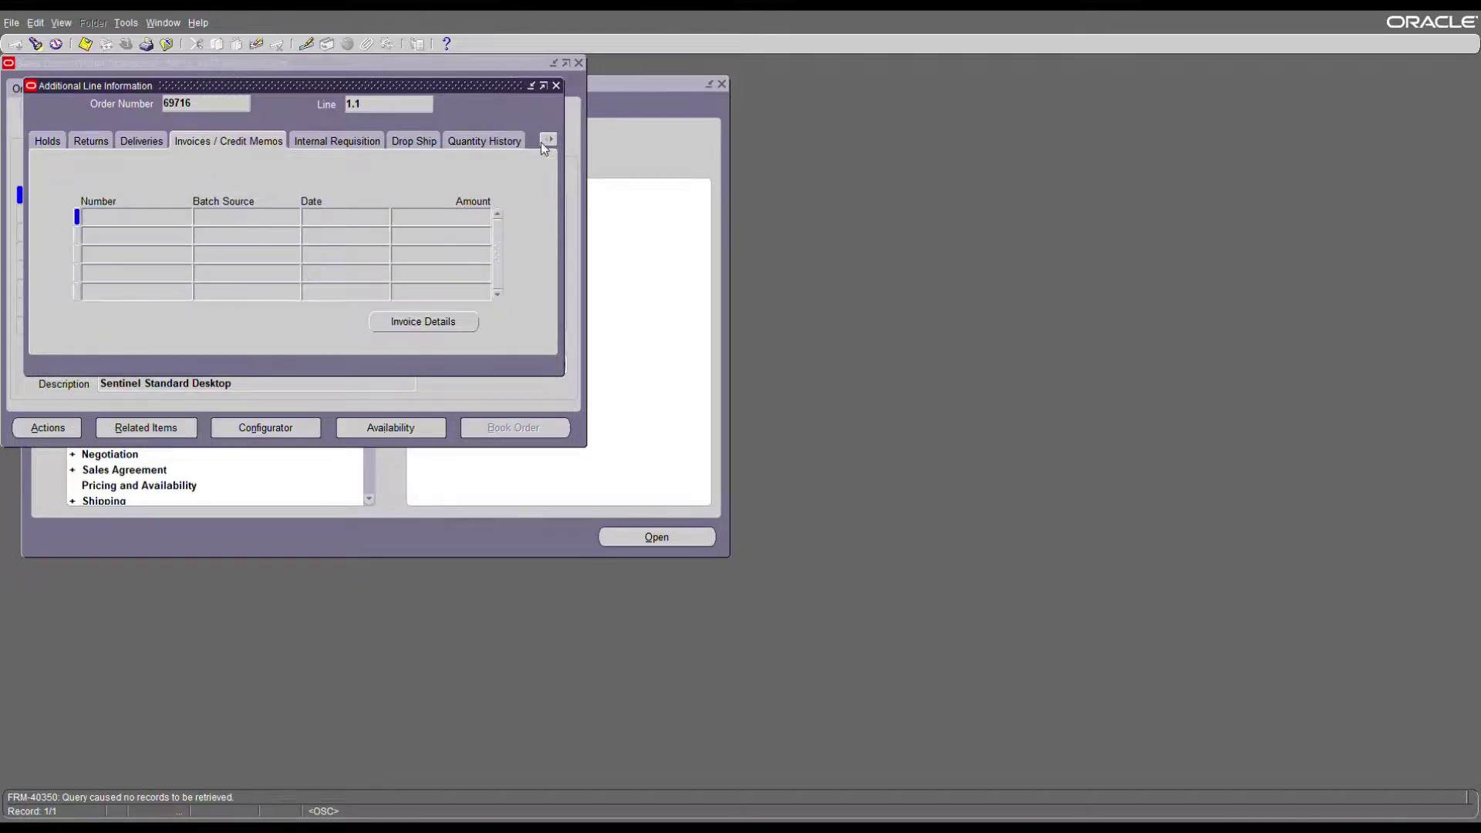
# - Close the line information and locate the Autoinvoice Import Program request in the Requests window
pyautogui.click(556, 86)
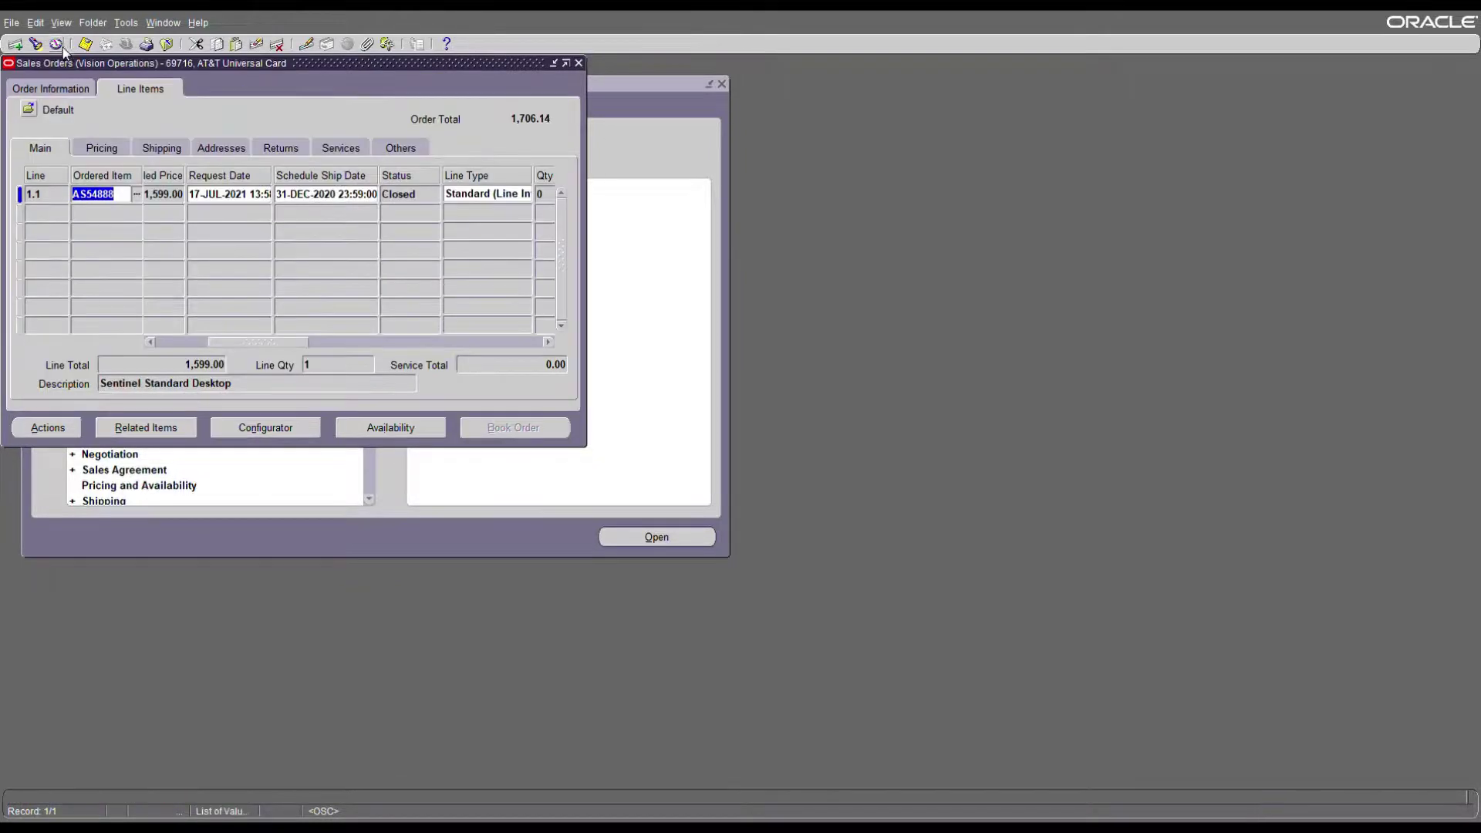
pyautogui.click(163, 22)
pyautogui.click(172, 147)
pyautogui.click(99, 90)
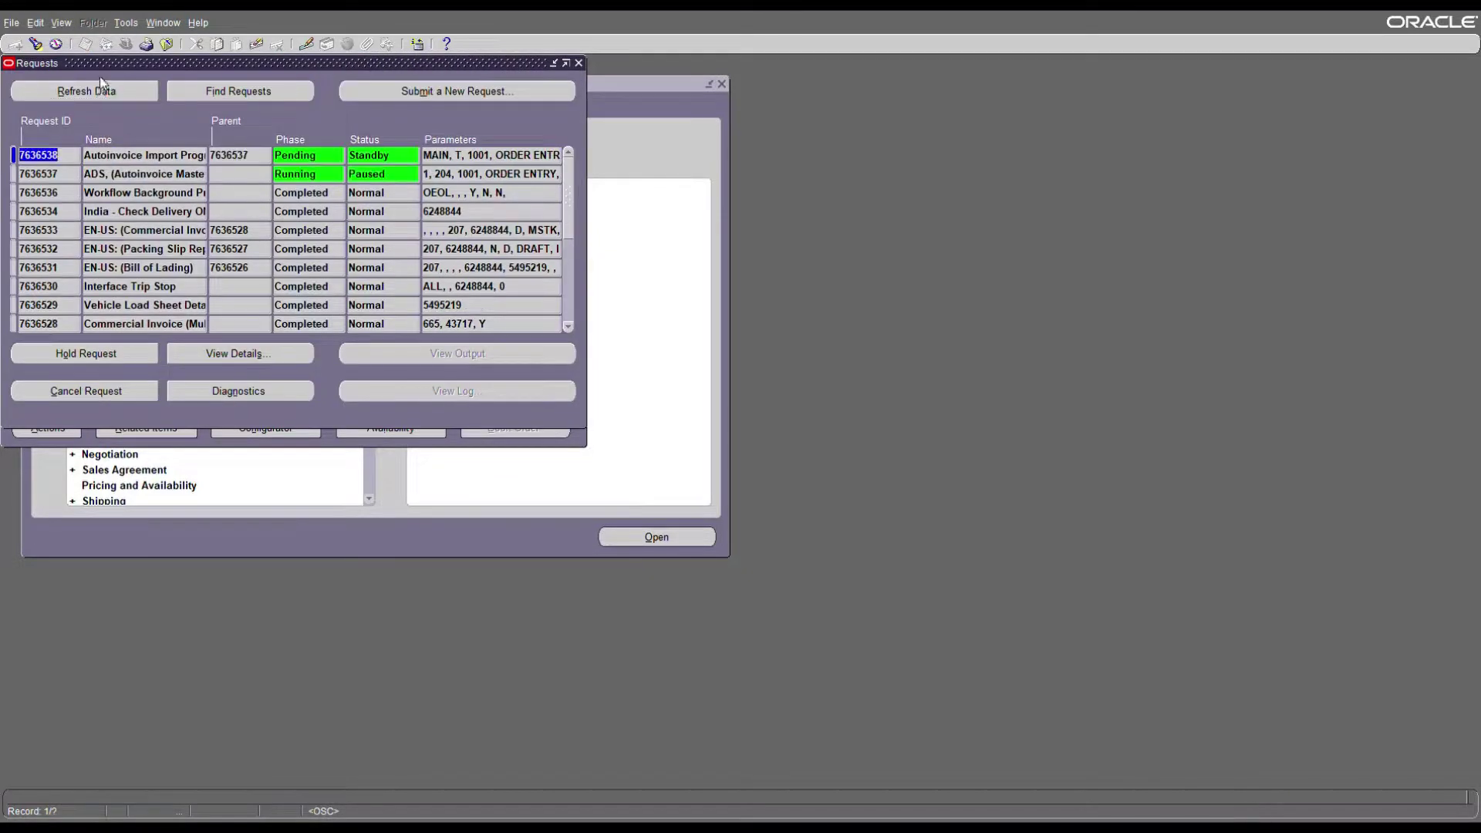
pyautogui.click(99, 90)
pyautogui.doubleClick(135, 157)
pyautogui.moveTo(168, 164); pyautogui.dragTo(273, 165)
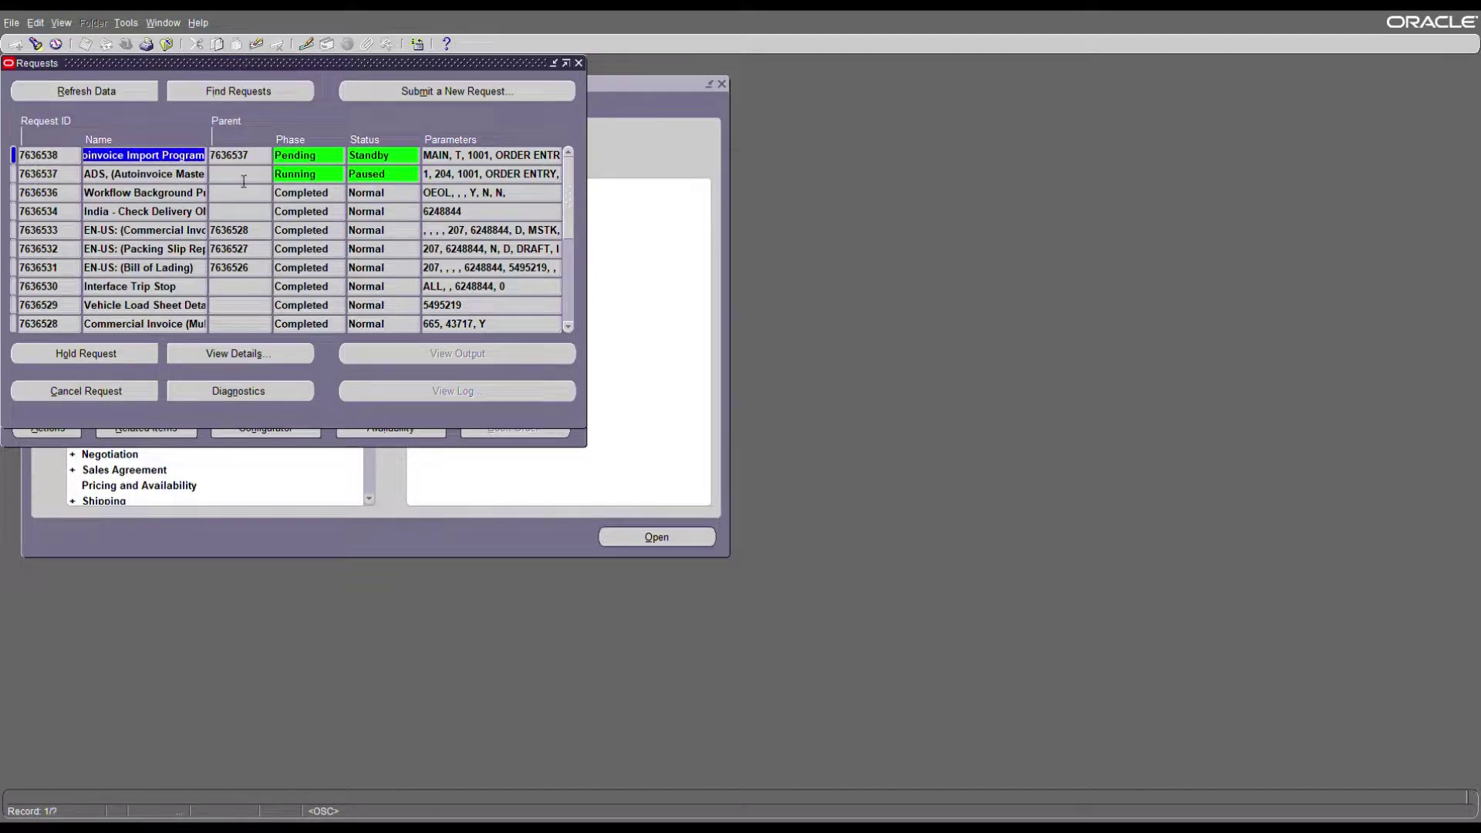
# - Refresh until the AutoInvoice requests show Completed, Normal, then return to the sales order
pyautogui.click(78, 94)
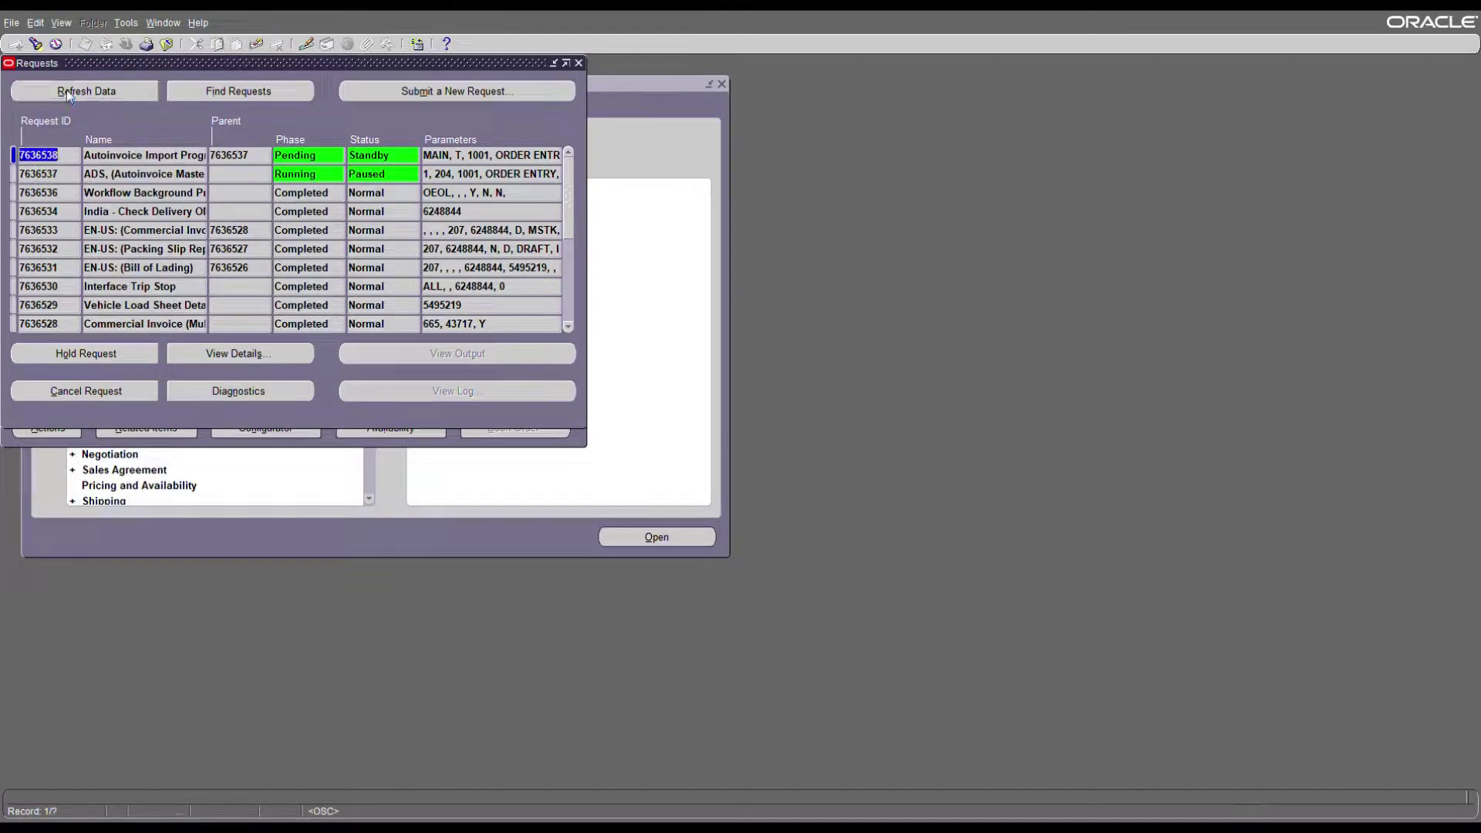
pyautogui.click(79, 98)
pyautogui.click(79, 99)
pyautogui.click(634, 152)
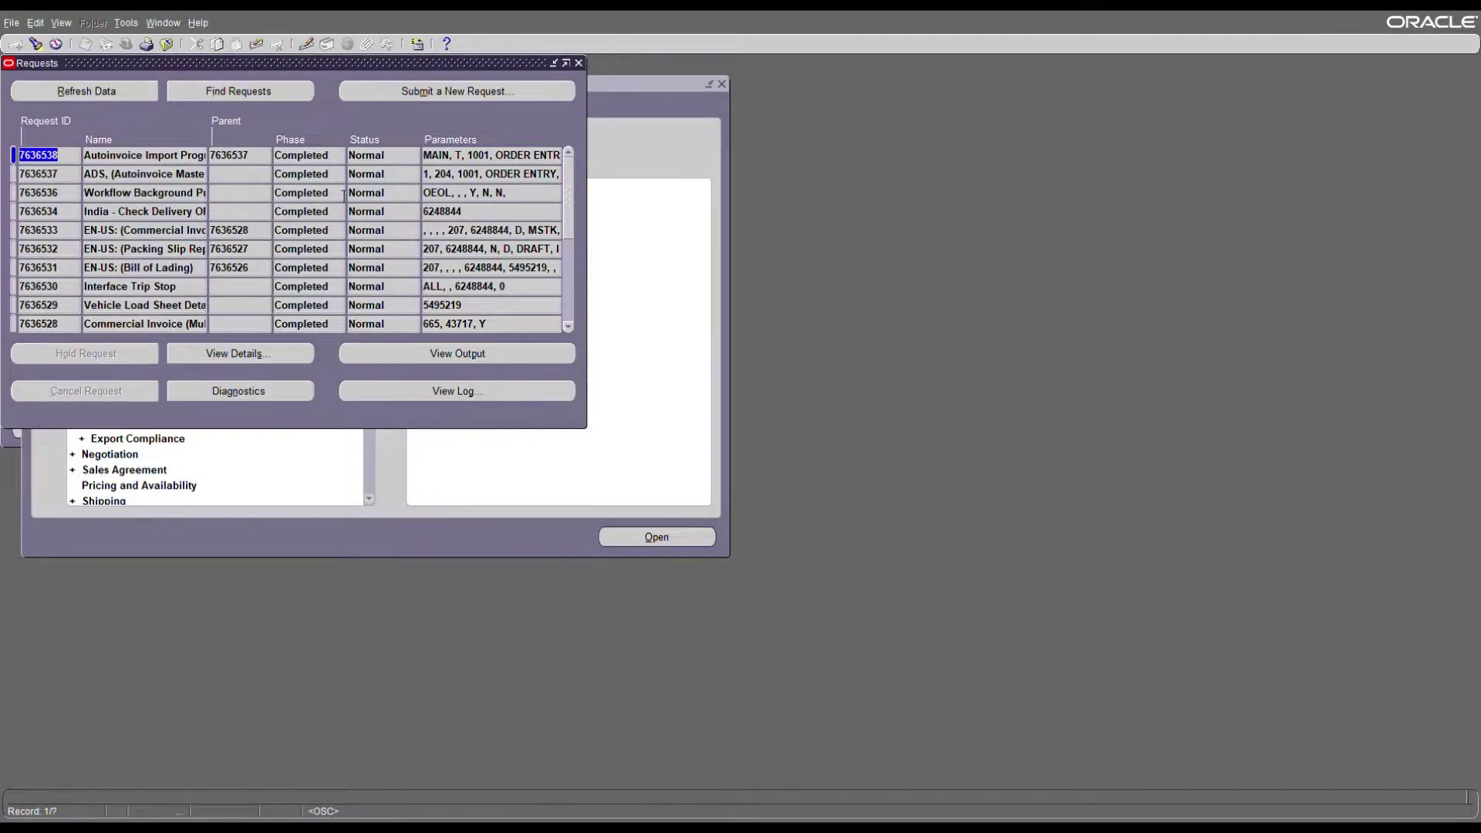
pyautogui.click(170, 160)
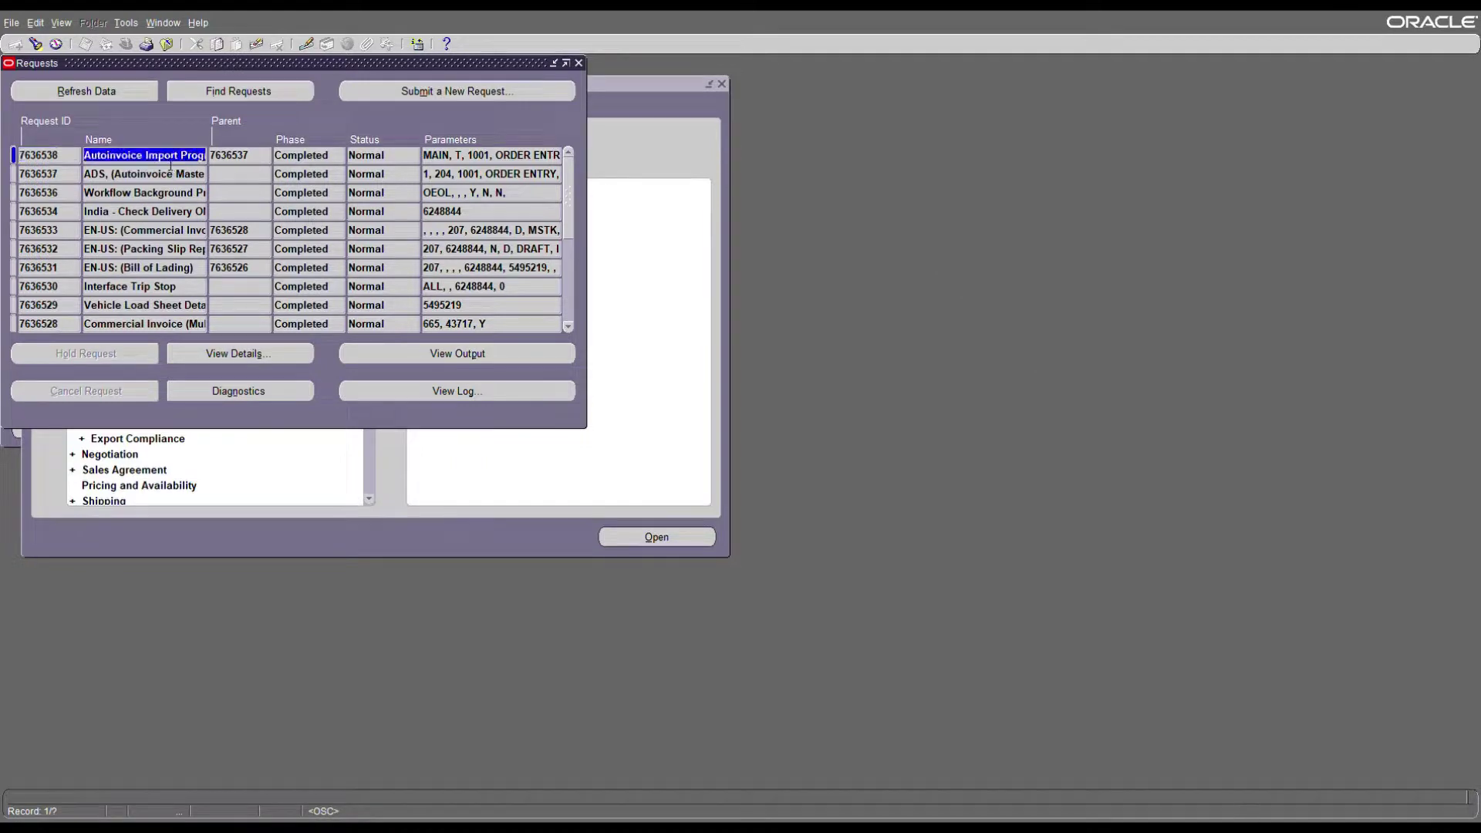
pyautogui.click(165, 23)
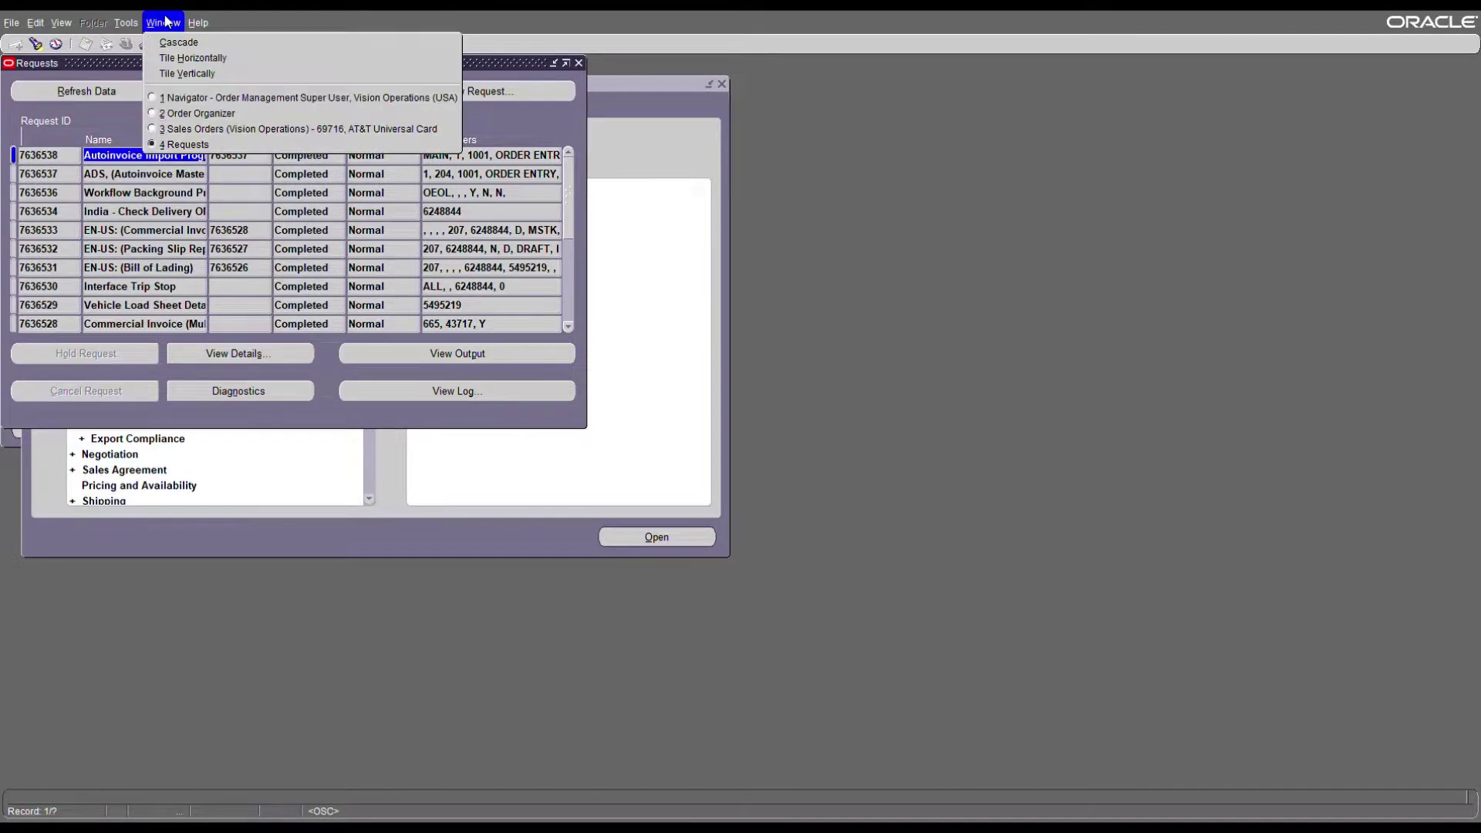
pyautogui.click(169, 129)
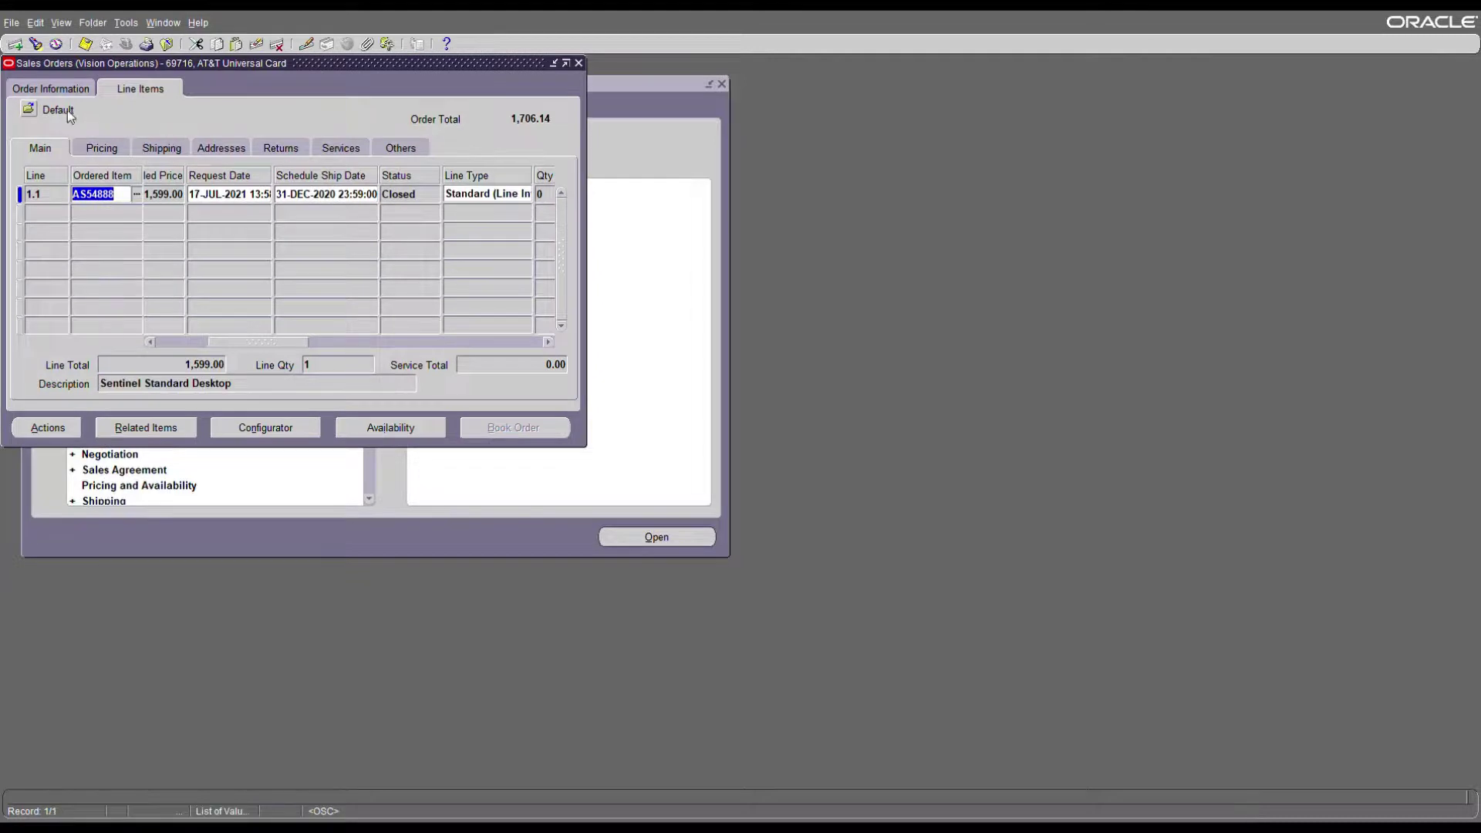
# - Requery order 69716 from the Order Information tab
pyautogui.click(68, 89)
pyautogui.click(471, 164)
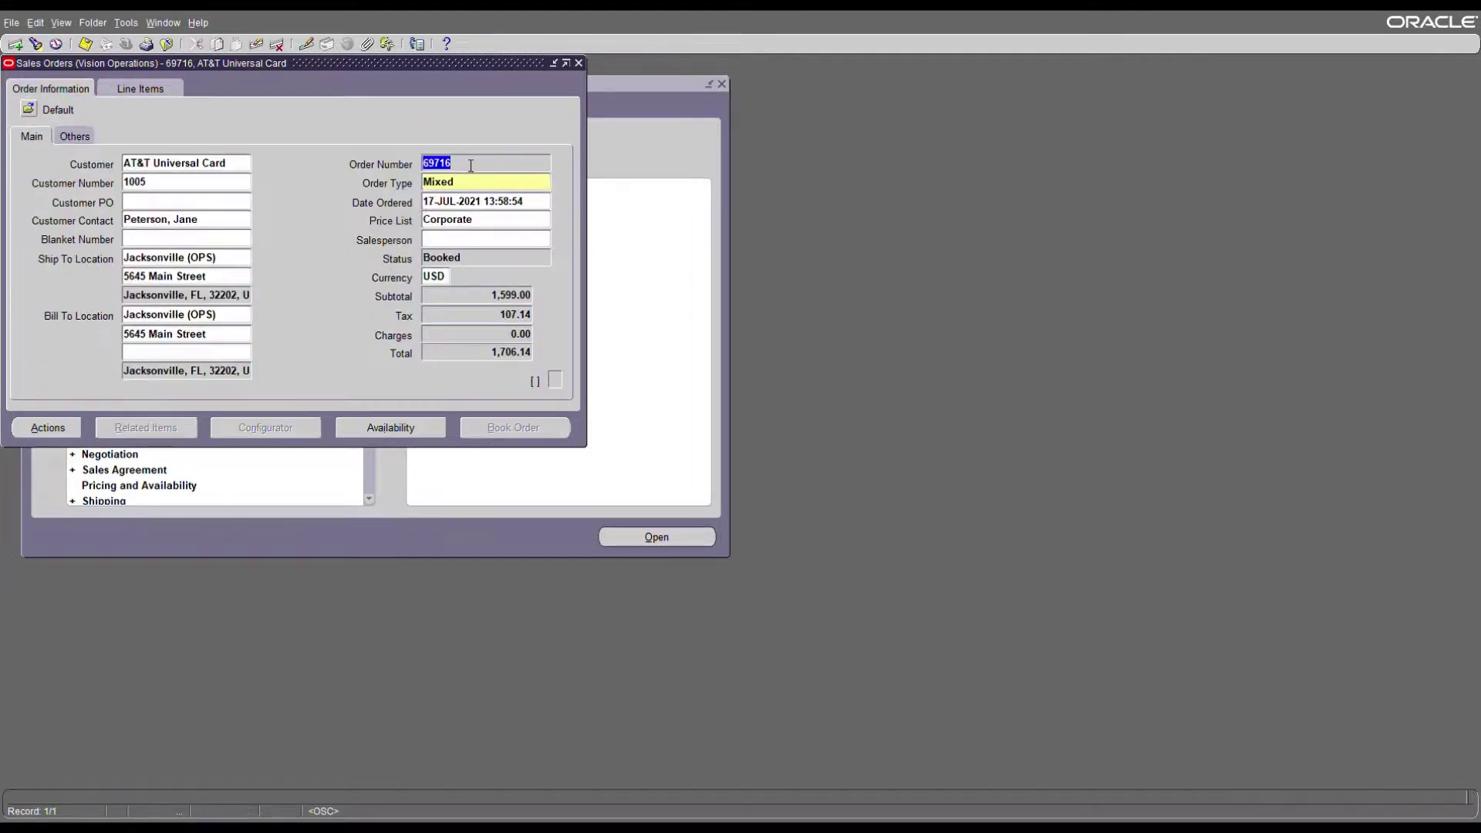
pyautogui.press('F11')
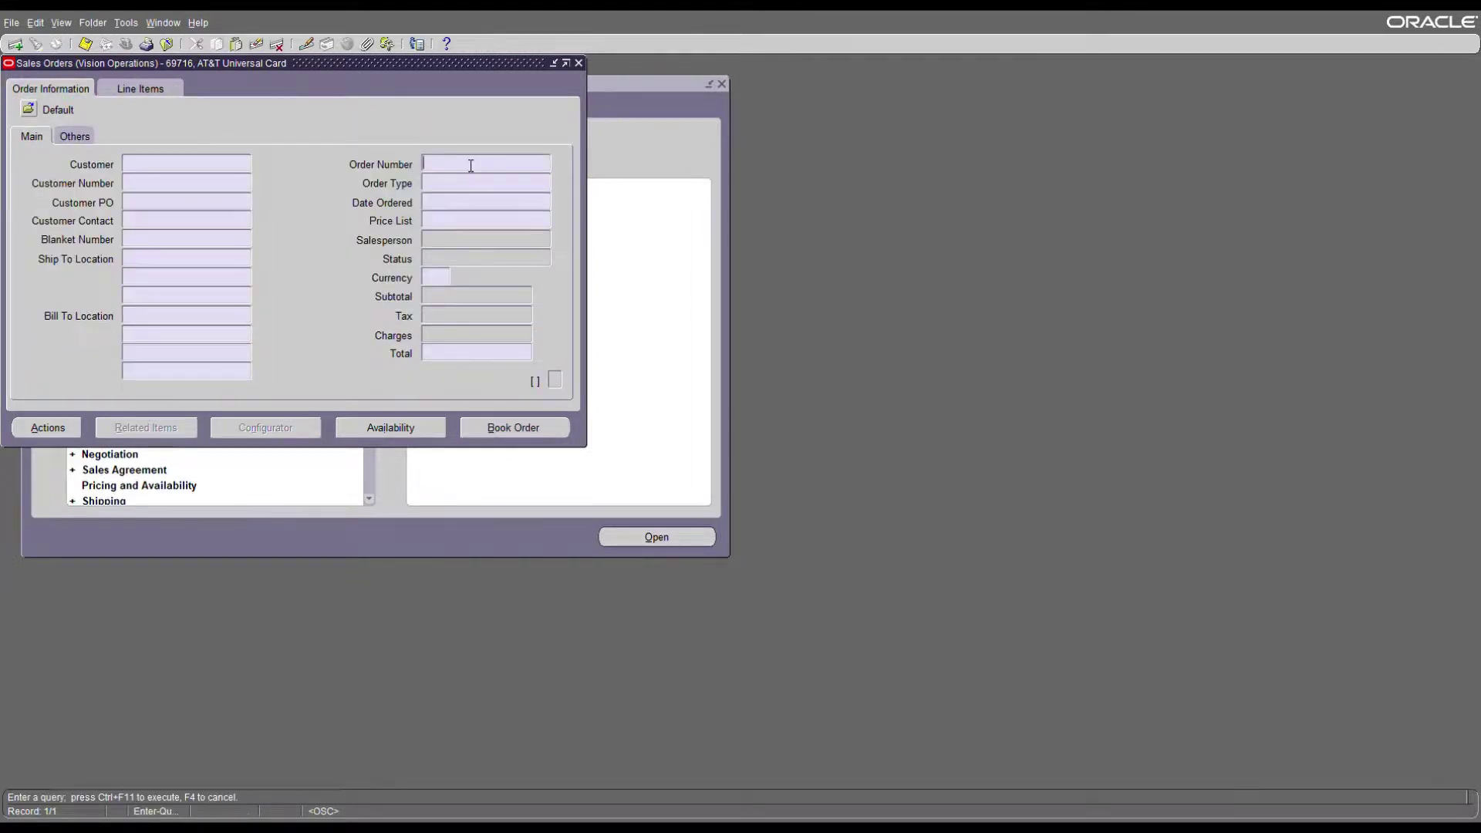
pyautogui.write('69716')
pyautogui.hotkey('ctrl', 'F11')
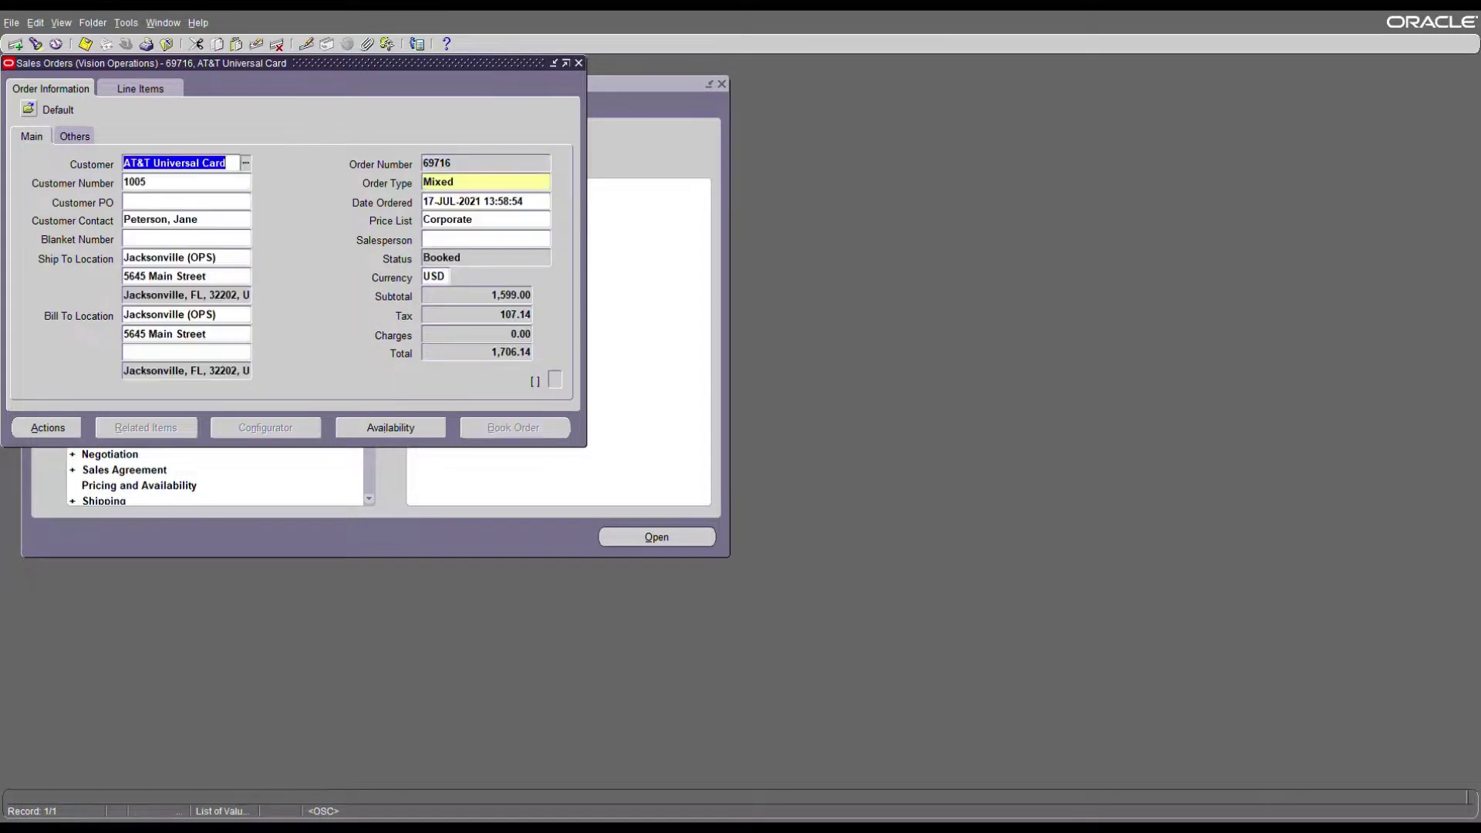
# - Open the line's Additional Line Information to reach its ORDER ENTRY invoice for 1,706.14
pyautogui.click(152, 92)
pyautogui.click(53, 429)
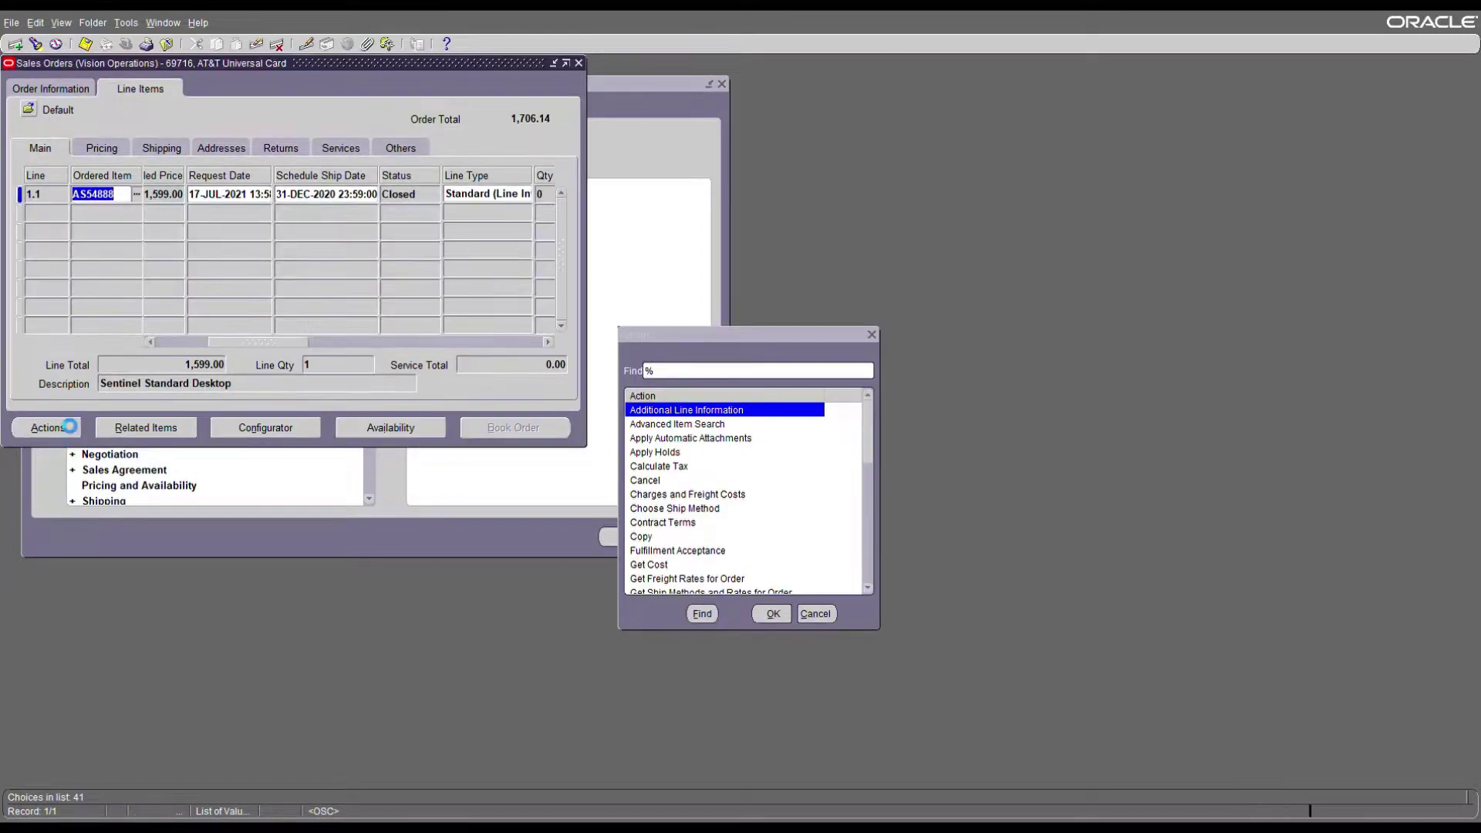
pyautogui.press('Return')
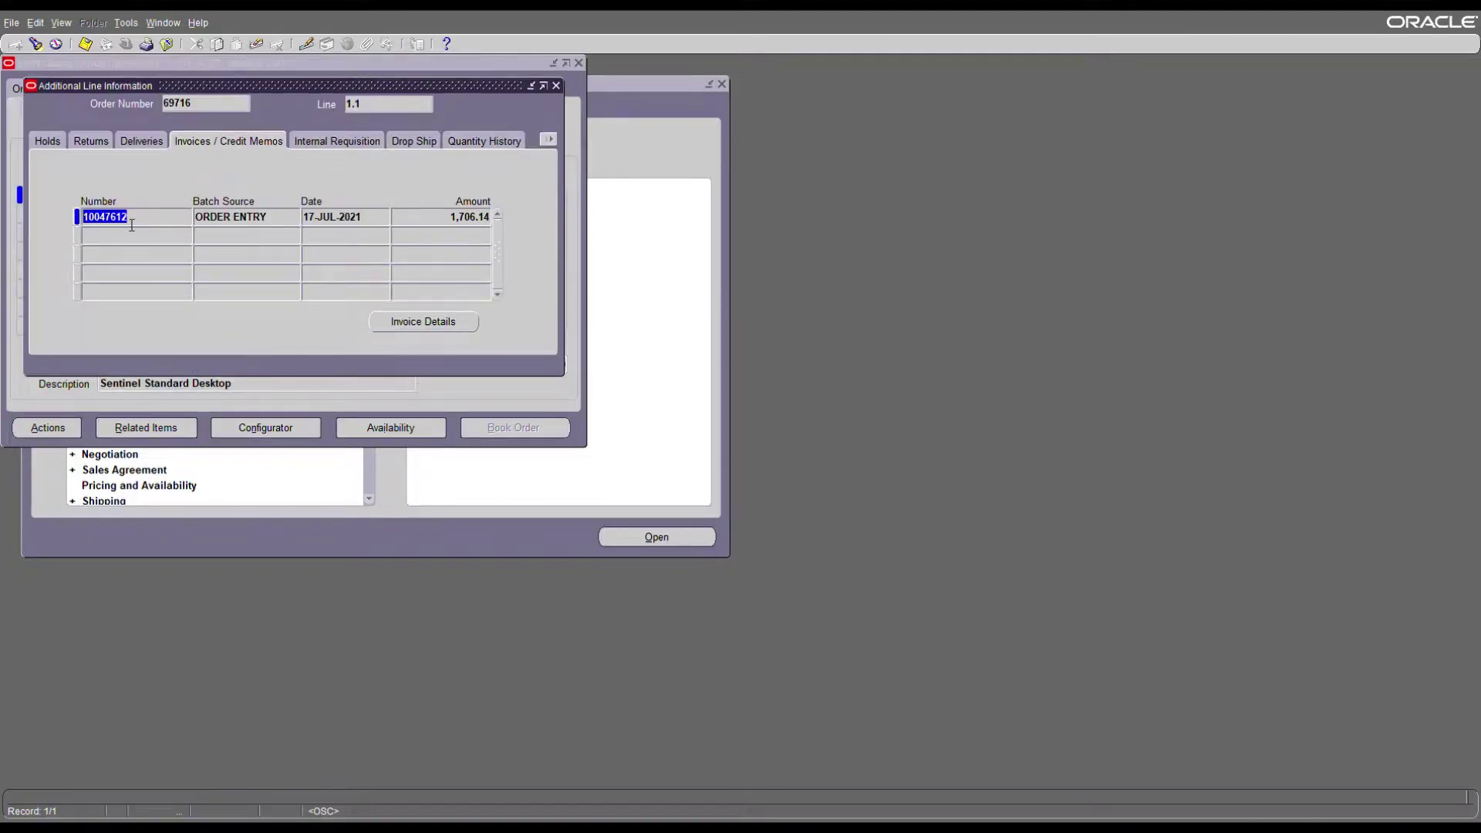
pyautogui.click(430, 324)
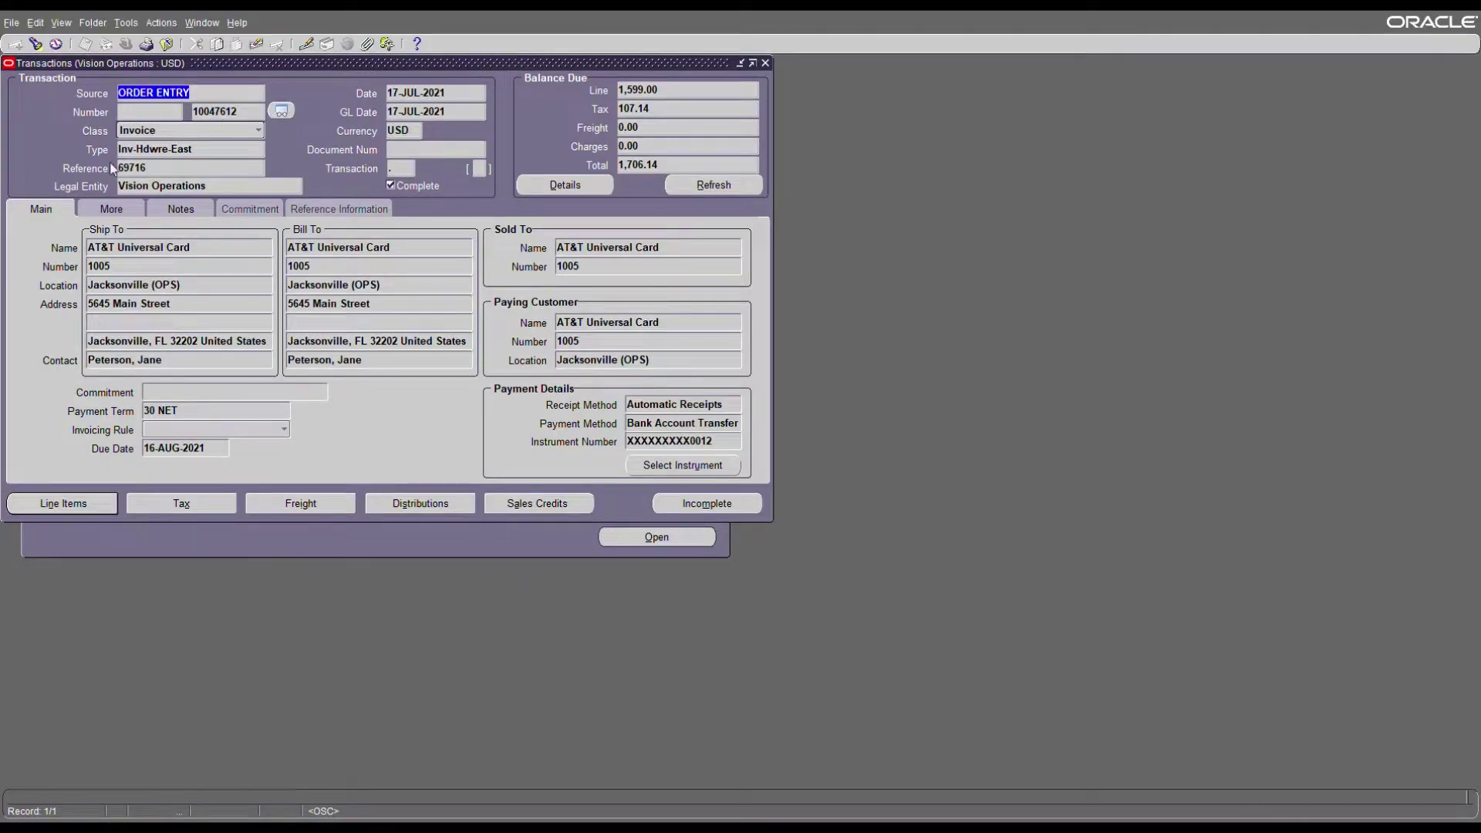
# - Review the invoice header's sales order reference and its ship-to and bill-to customers
pyautogui.click(153, 249)
pyautogui.click(170, 174)
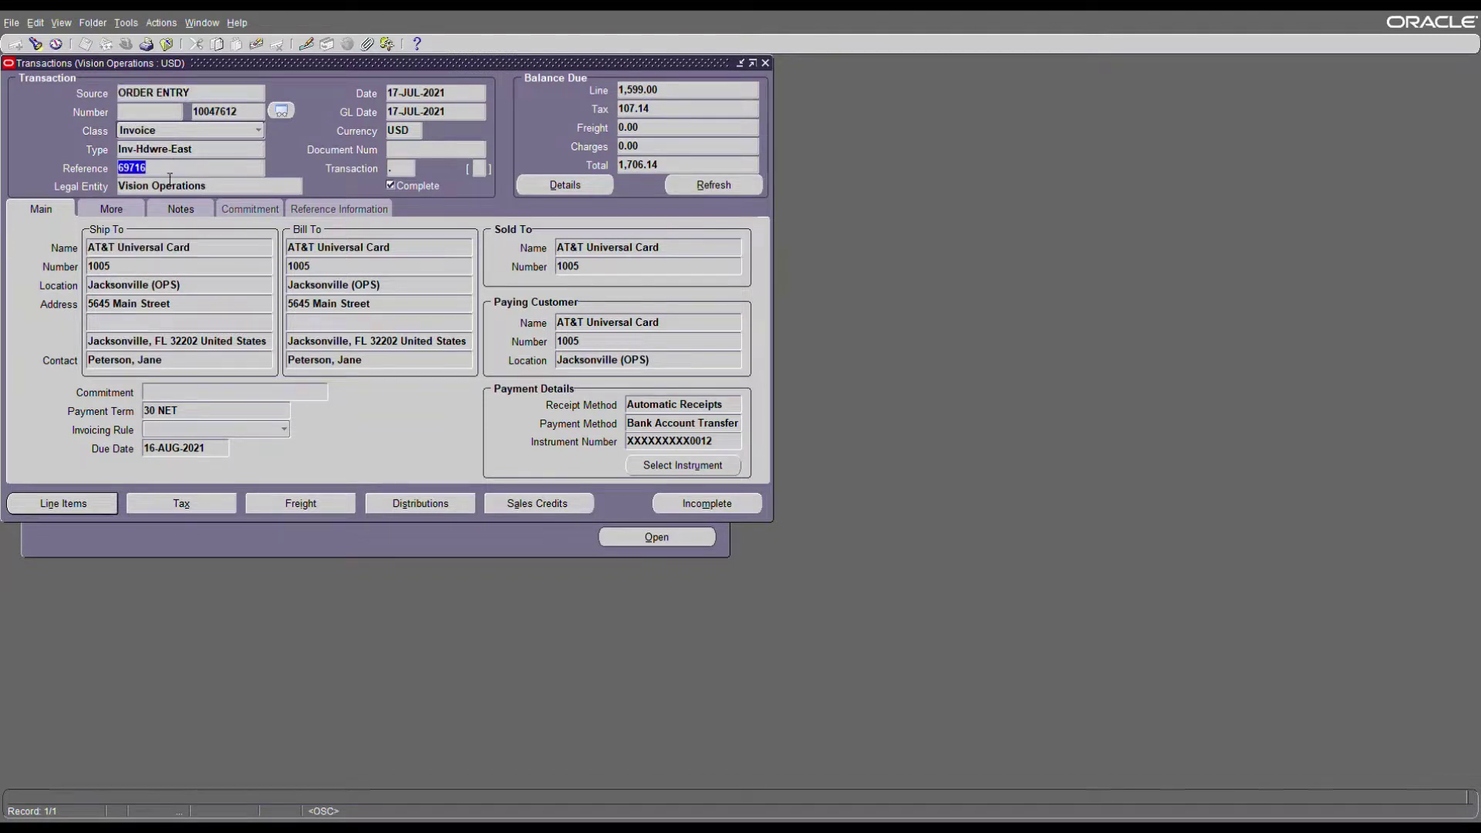
pyautogui.click(220, 253)
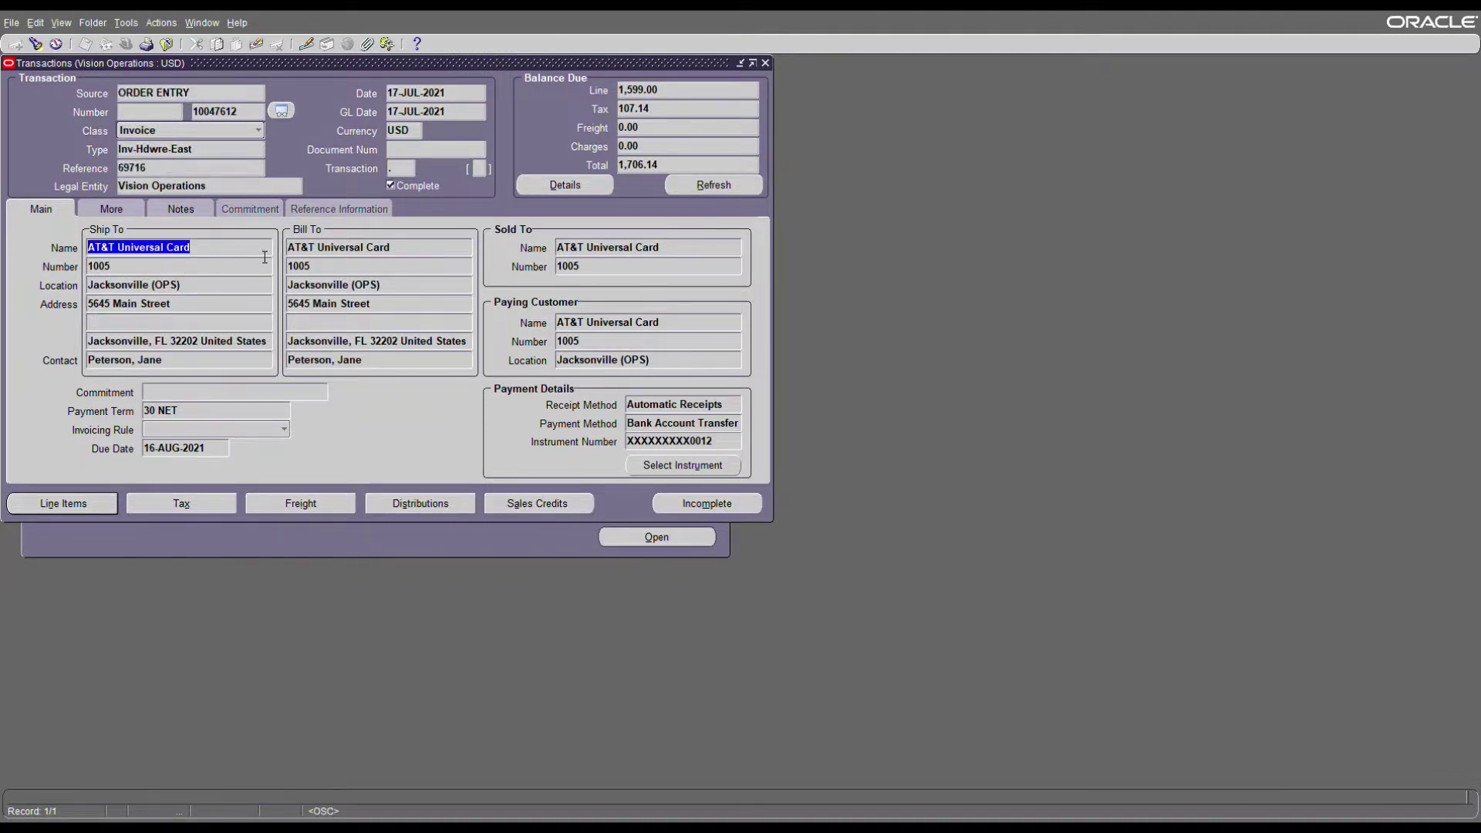
pyautogui.click(384, 257)
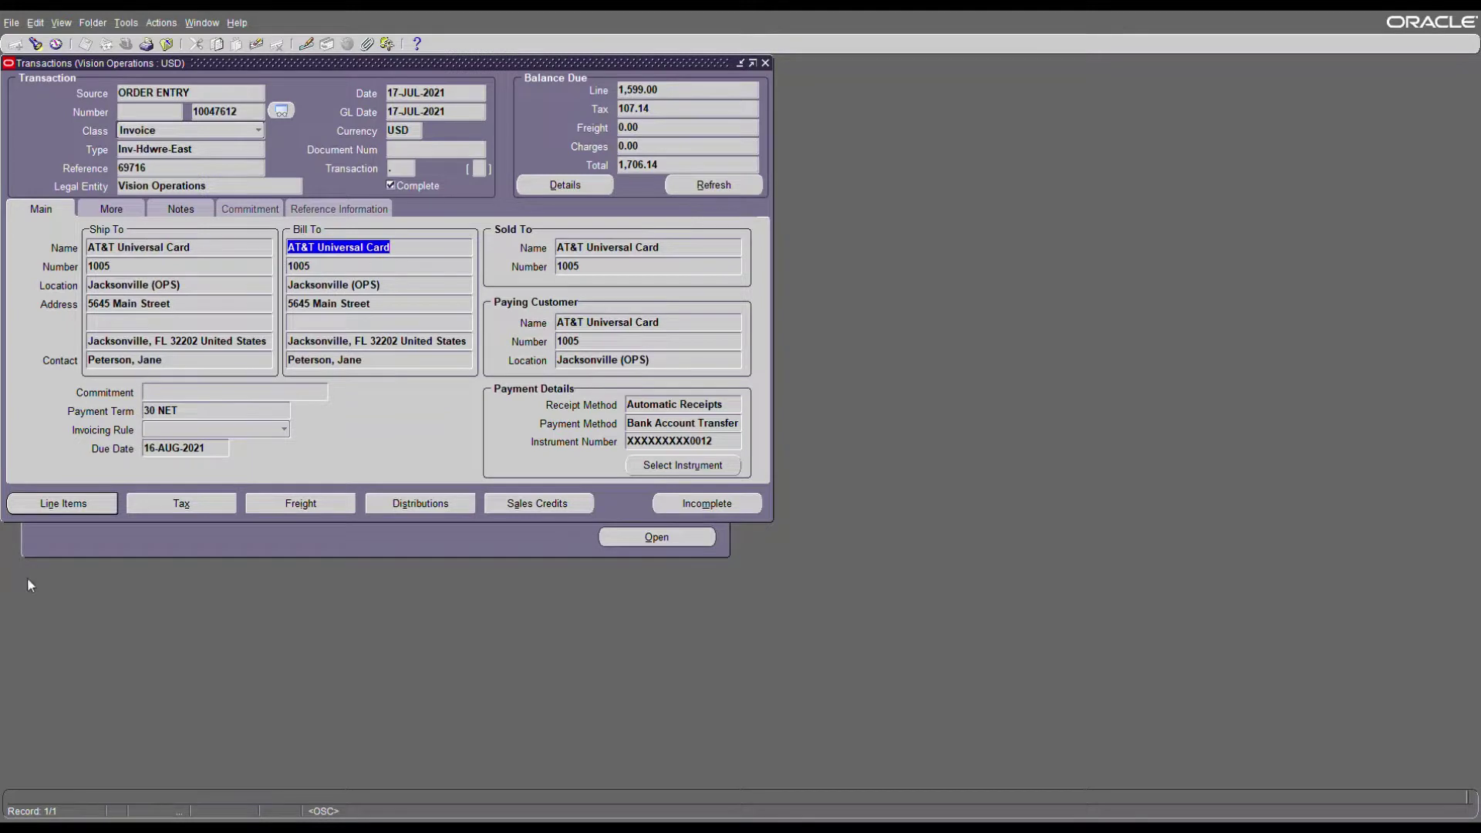
# - View the invoice's AS54888 line at 1,599.00 and its link to sales order 69716
pyautogui.click(63, 505)
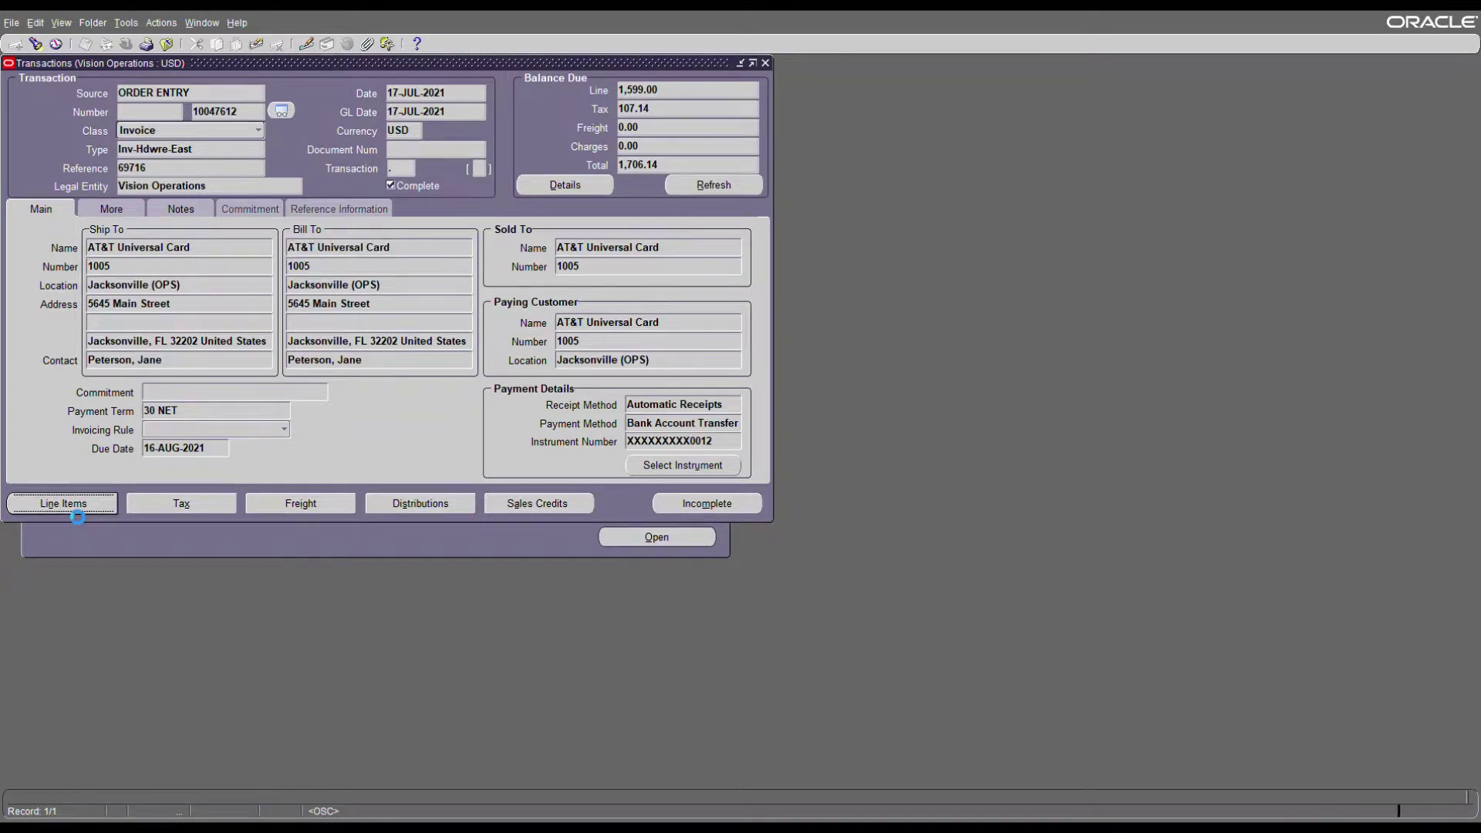
pyautogui.press('Tab')
pyautogui.press('Tab')
pyautogui.click(139, 165)
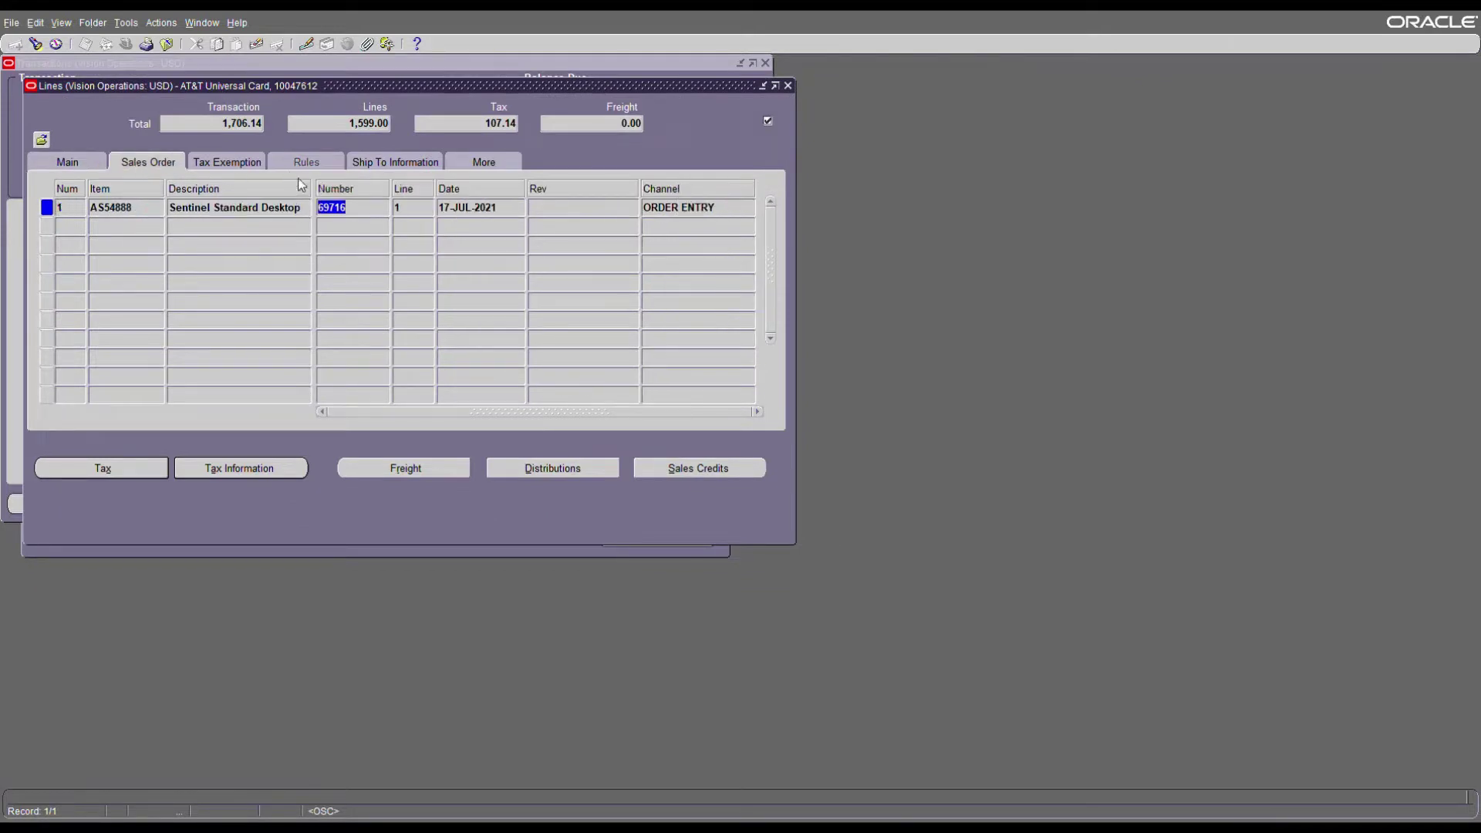